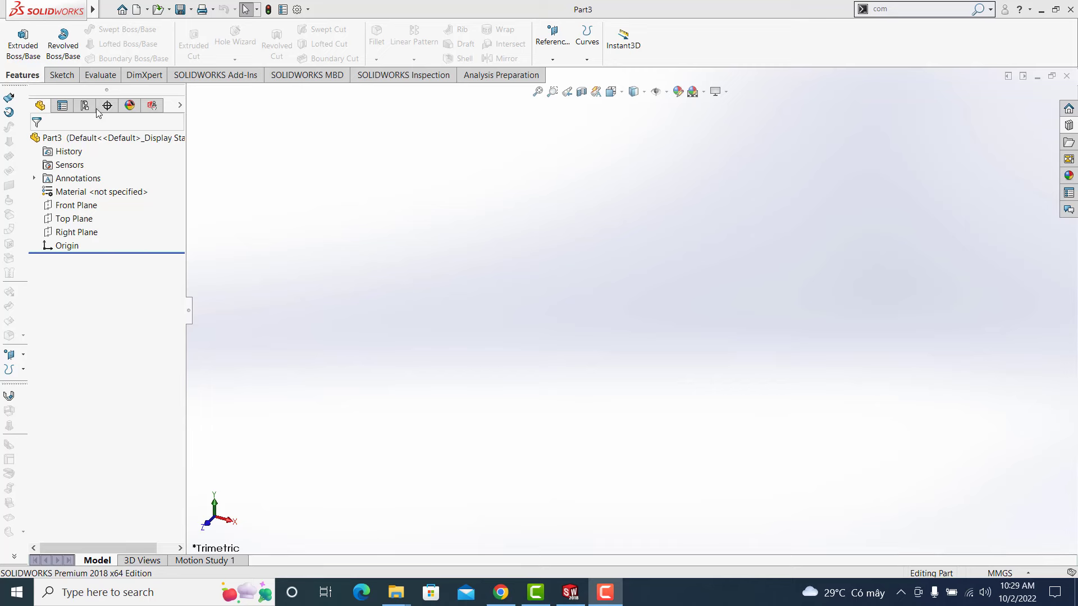
- Draw a center rectangle at the origin on the Top Plane
click(62, 75)
click(17, 36)
click(837, 309)
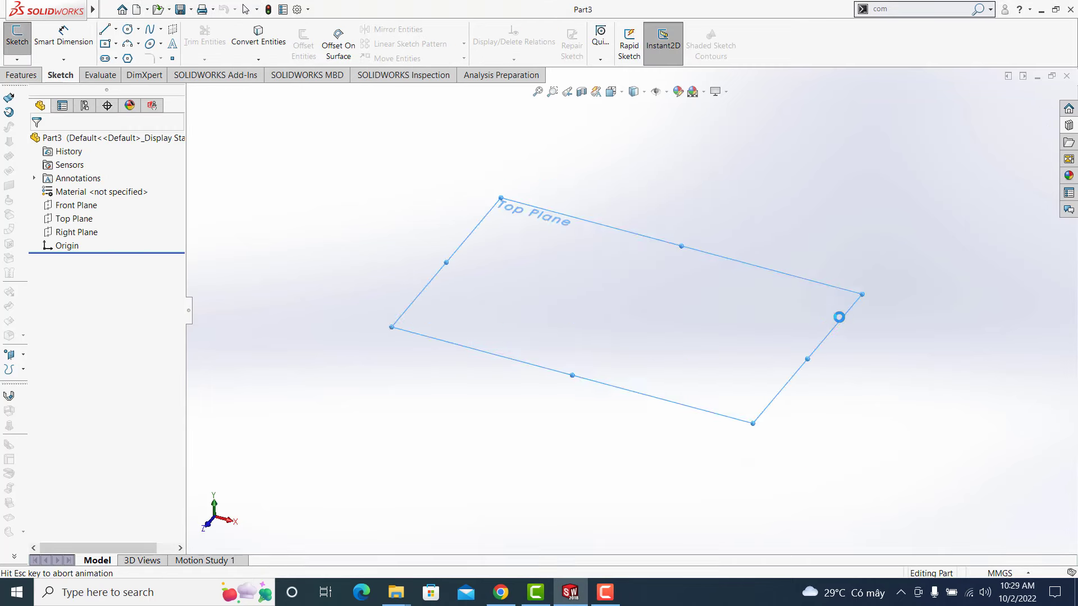
click(105, 47)
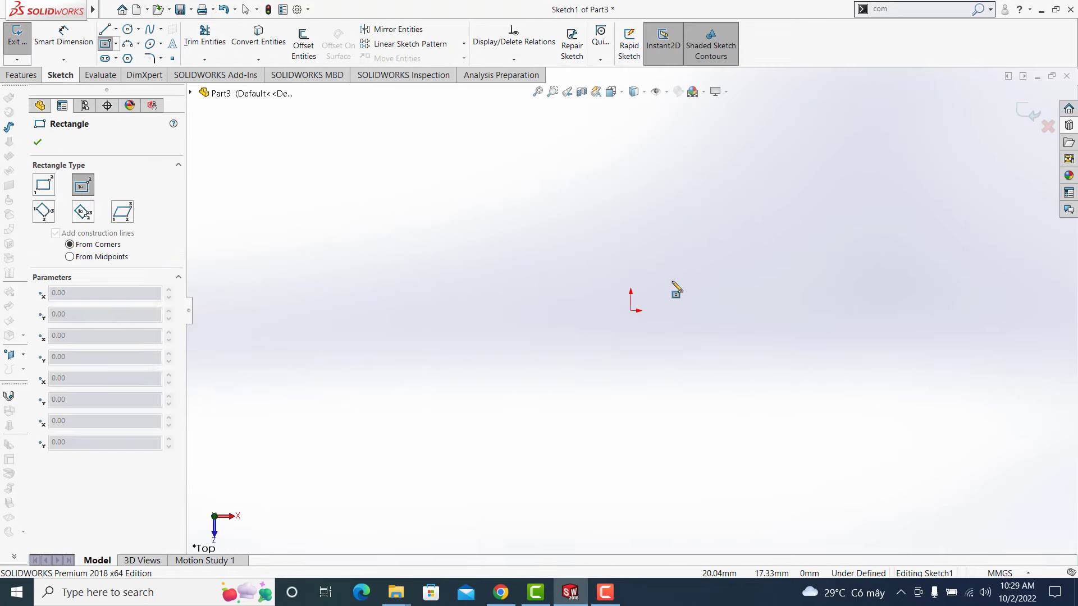
click(631, 310)
click(826, 209)
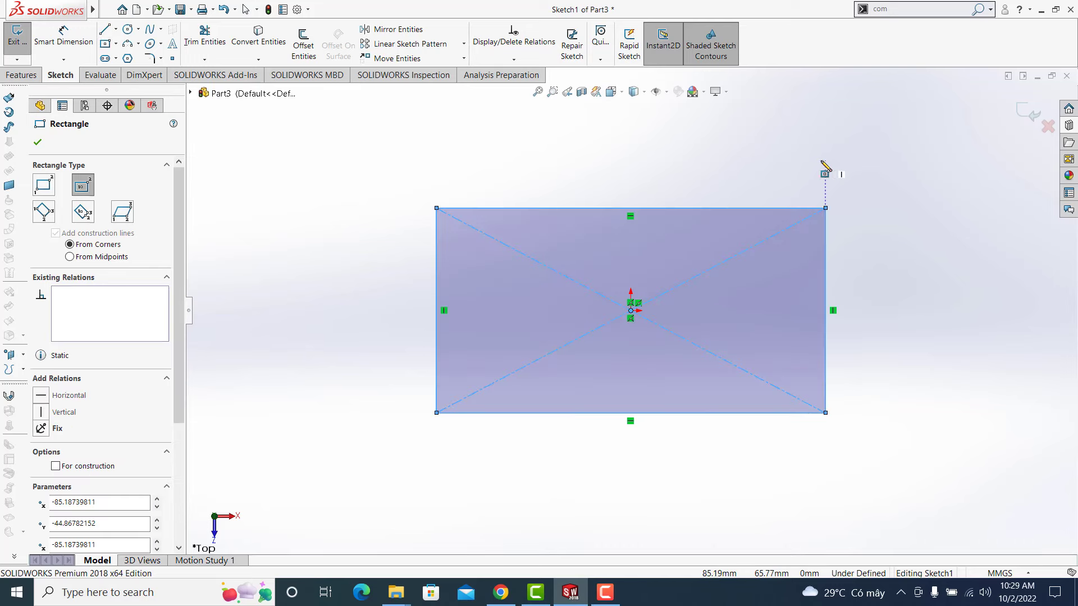
- Dimension the rectangle's width to 120 mm
click(63, 36)
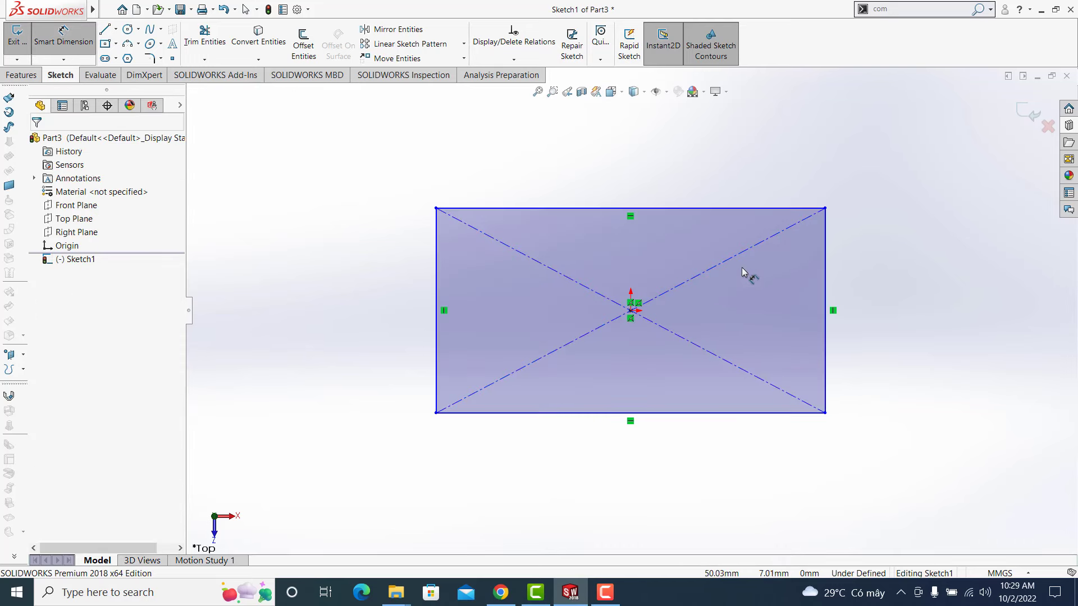
click(694, 209)
click(691, 172)
text(10)
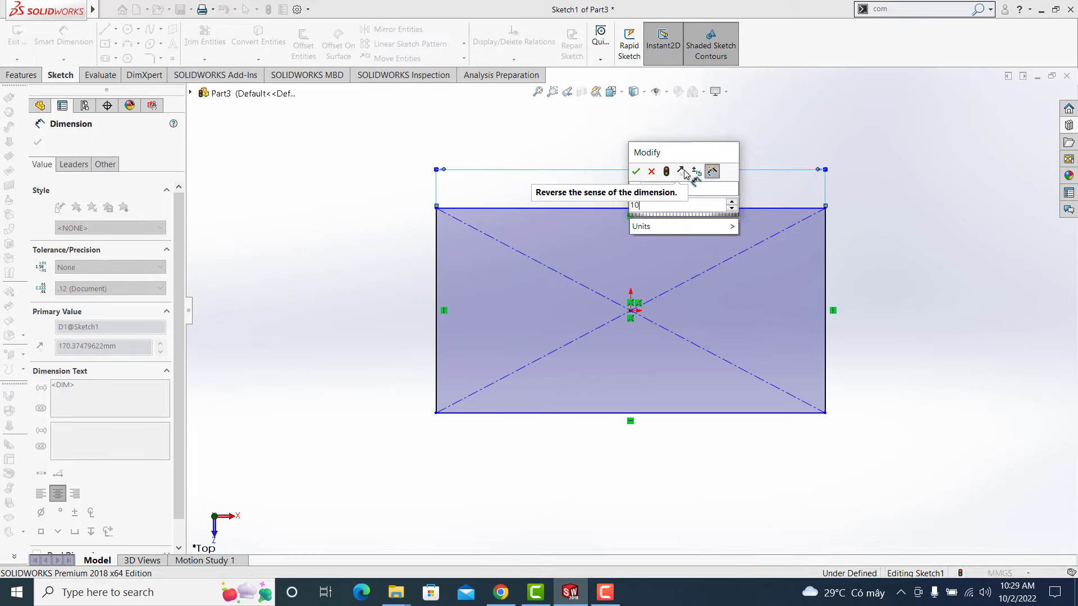
text(0)
key(Return)
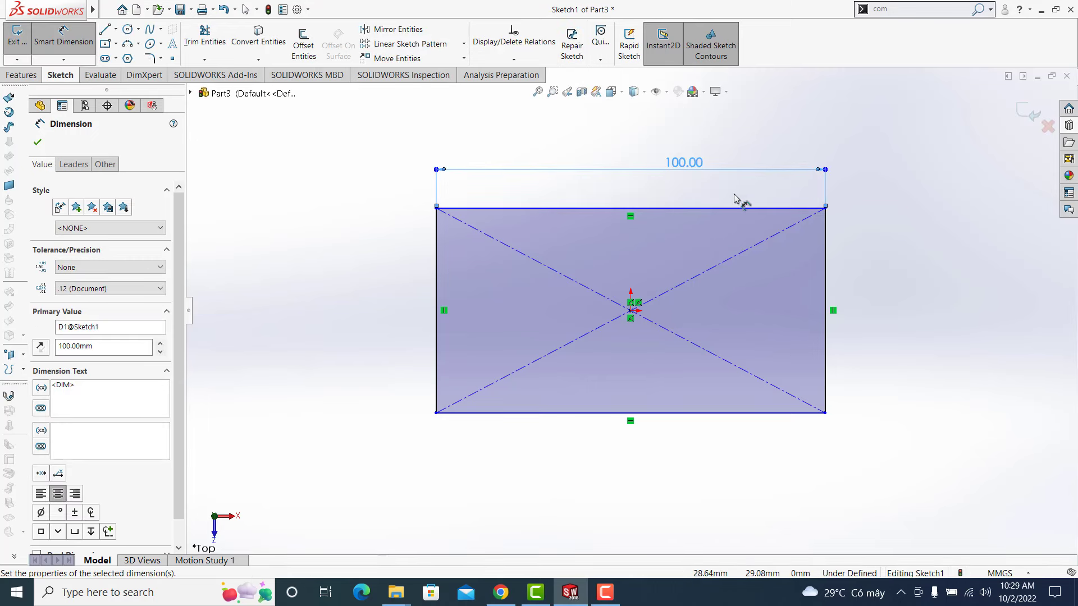
double_click(680, 162)
text(120)
key(Return)
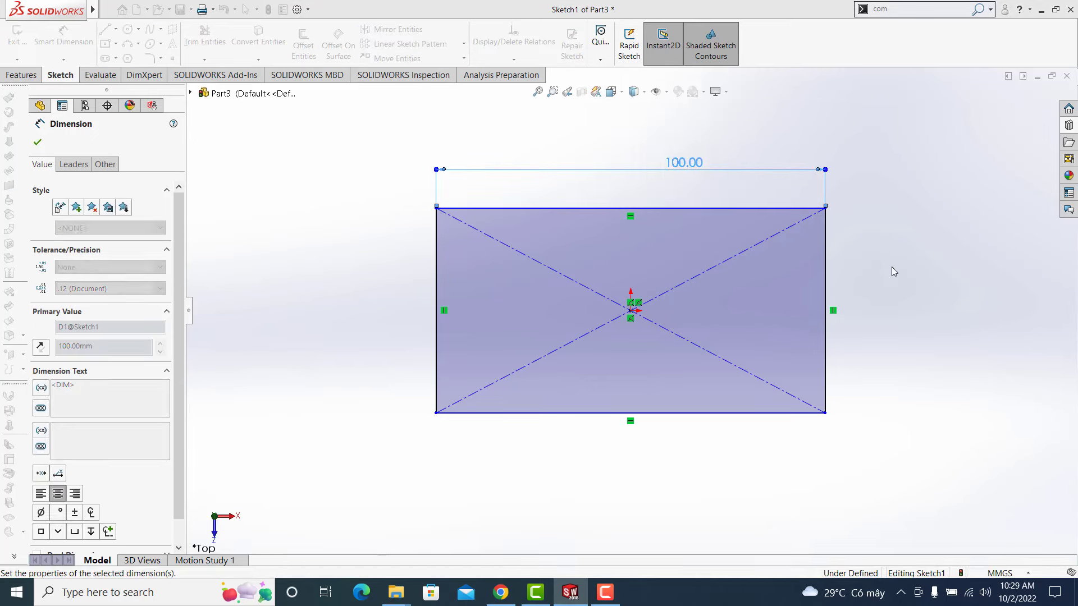
- Dimension the rectangle's height to 100 mm and fit it in view
click(864, 285)
click(898, 288)
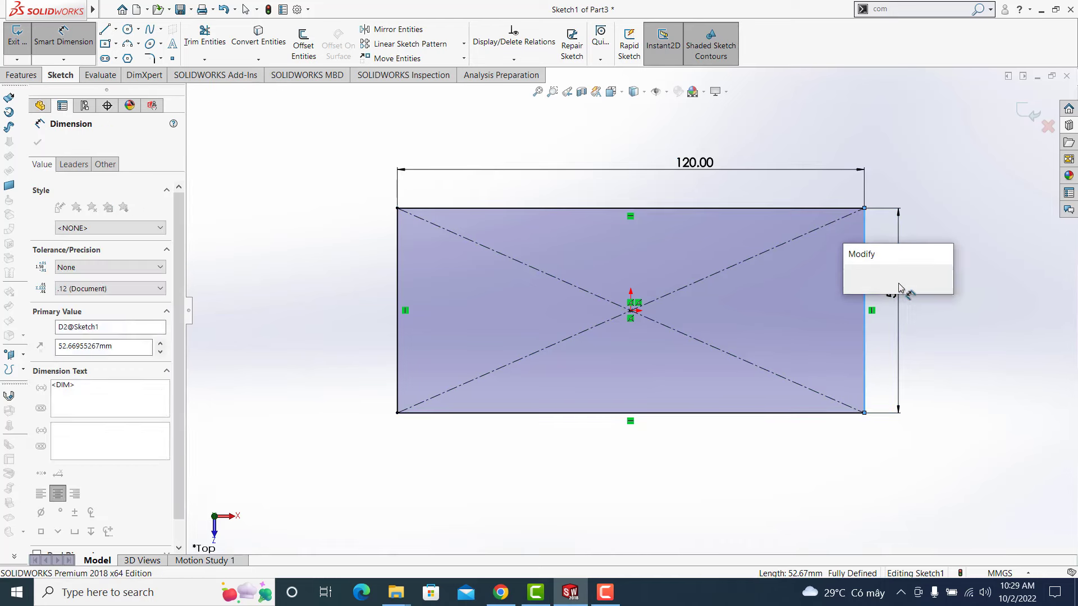
text(100)
key(Return)
click(971, 328)
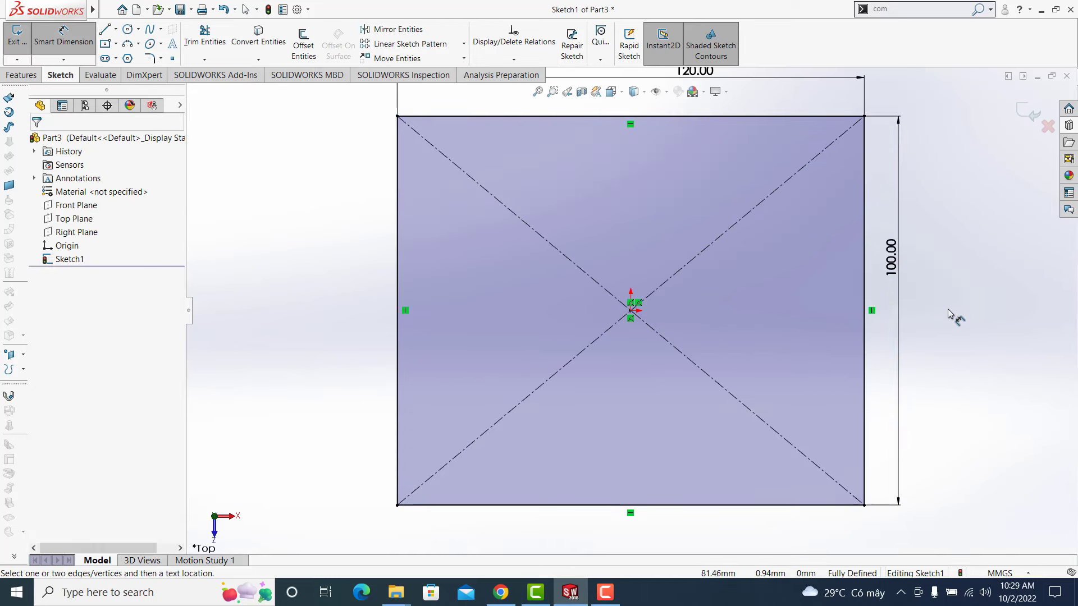
key(f)
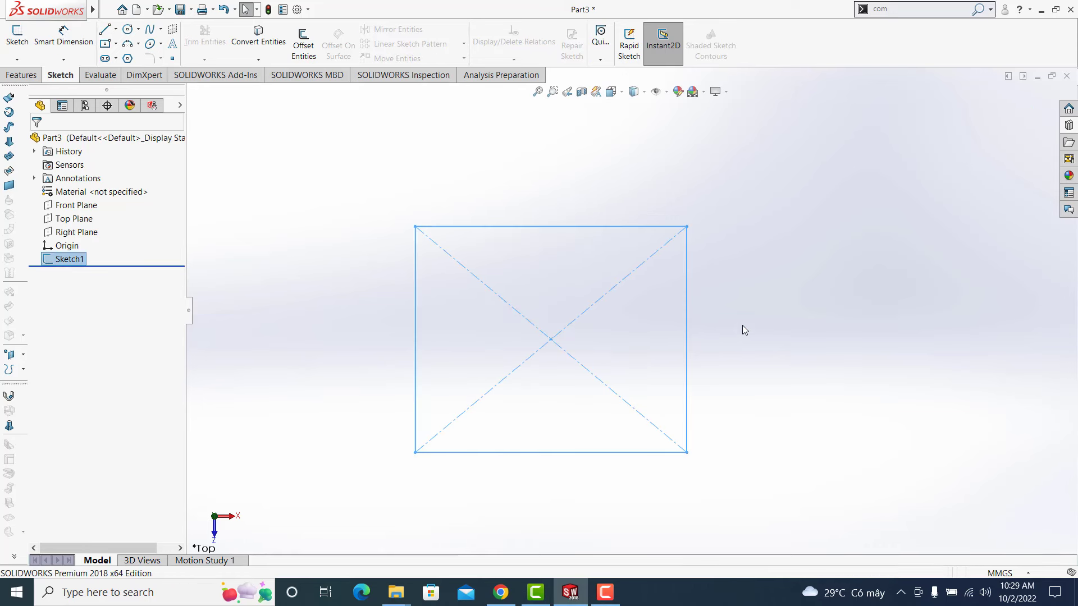
- Extrude the rectangle 80 mm with a 10° inward draft
click(13, 76)
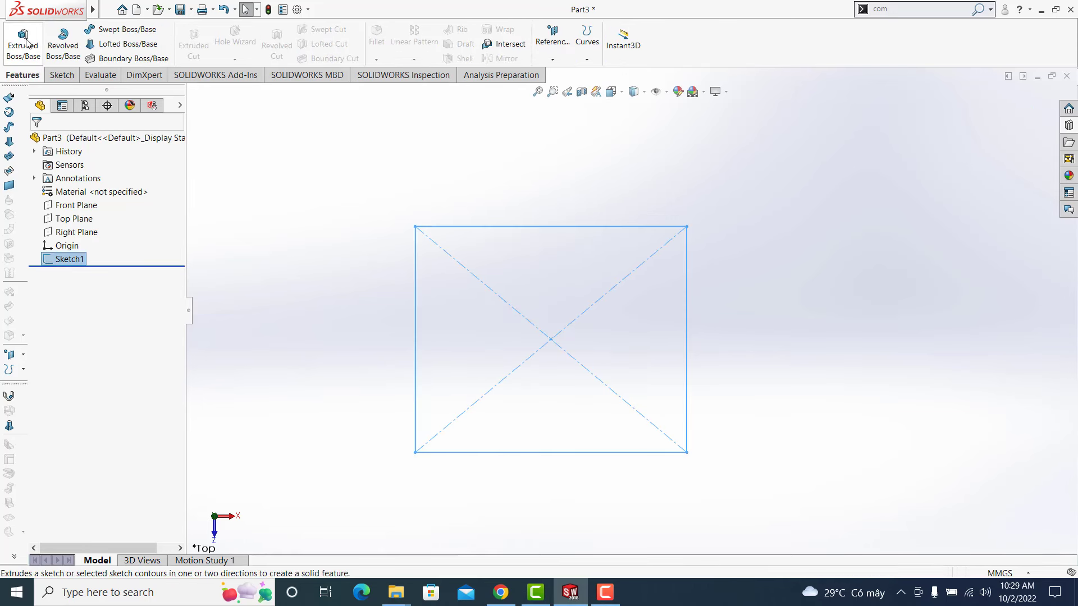
click(22, 42)
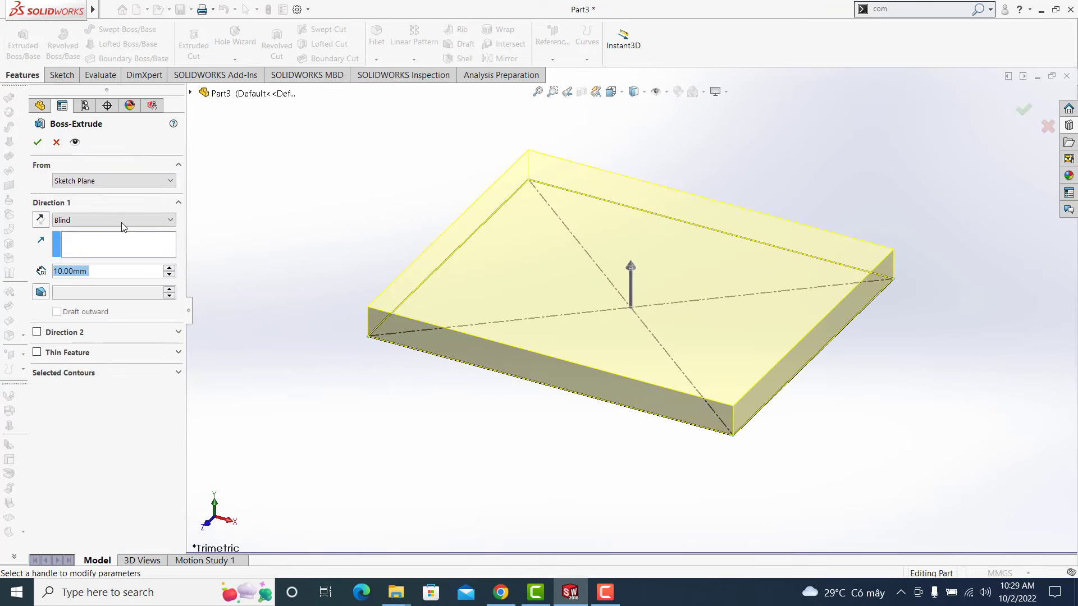
text(80)
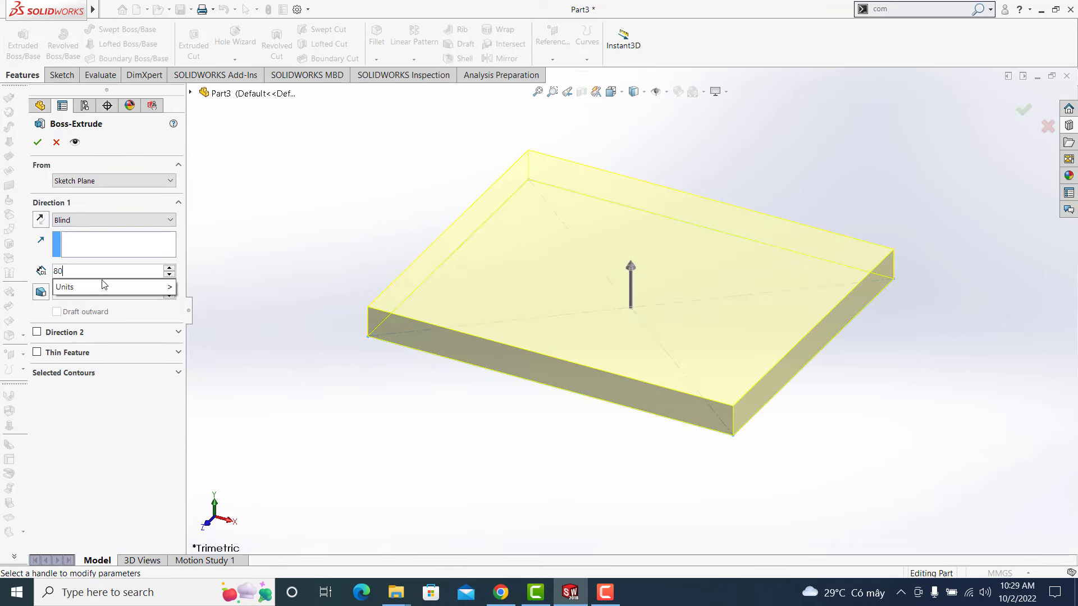
key(Return)
click(40, 293)
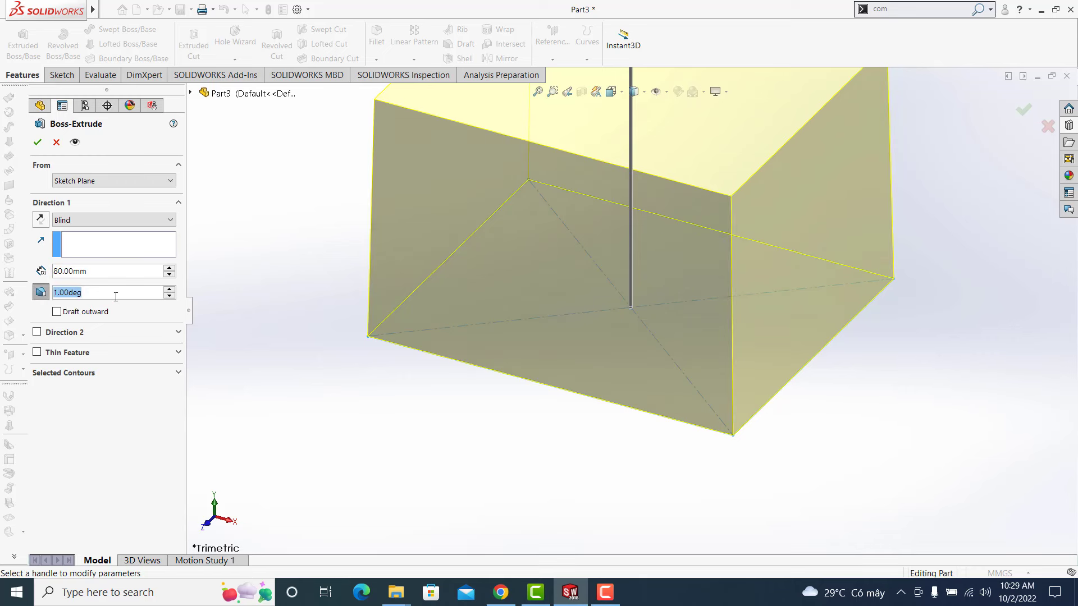
text(10)
key(Return)
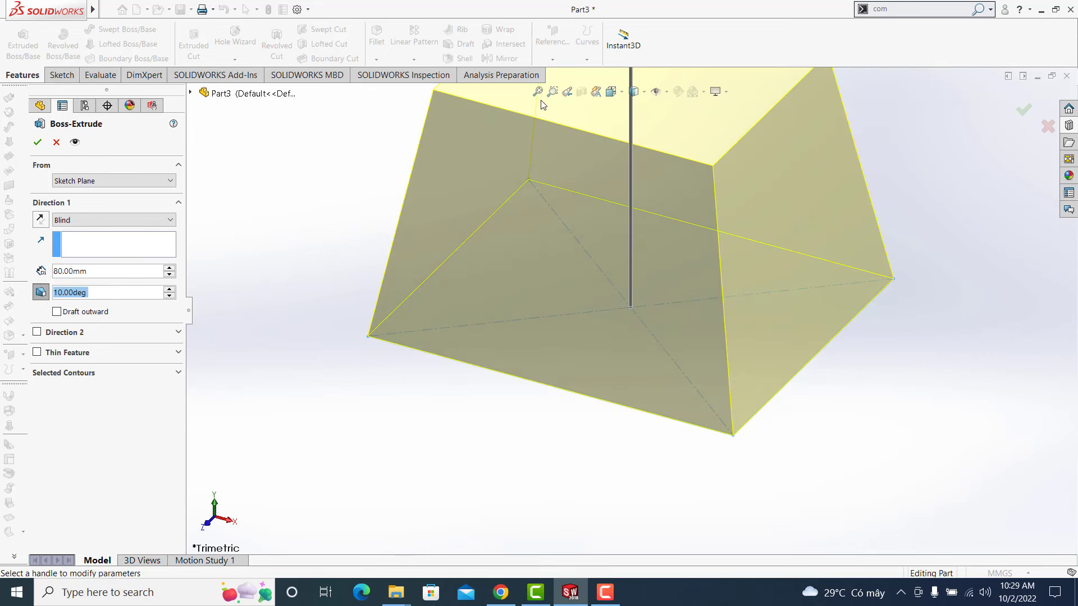
click(538, 92)
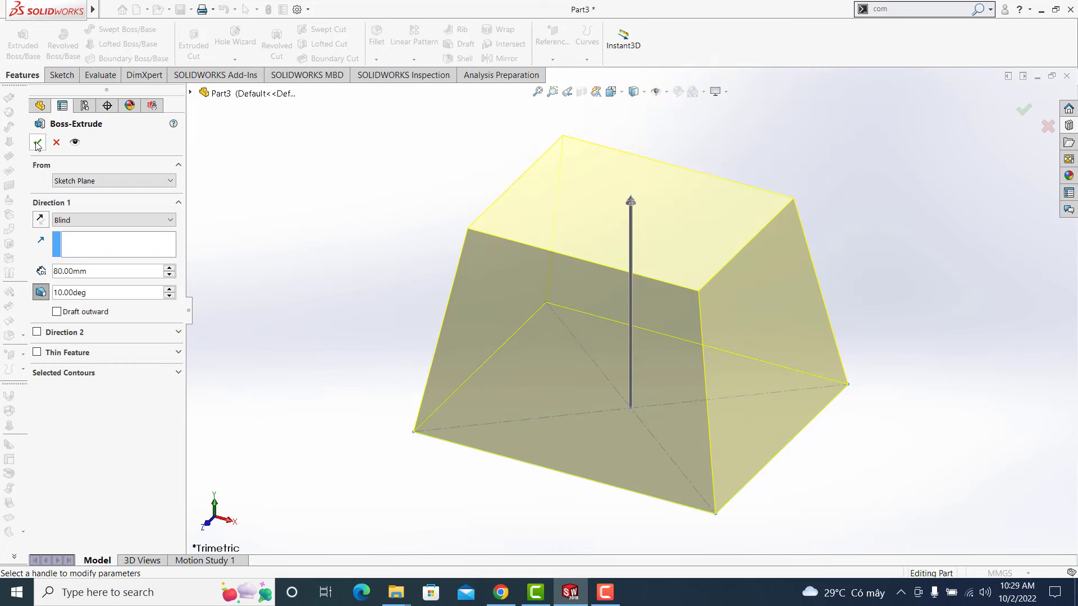
click(38, 144)
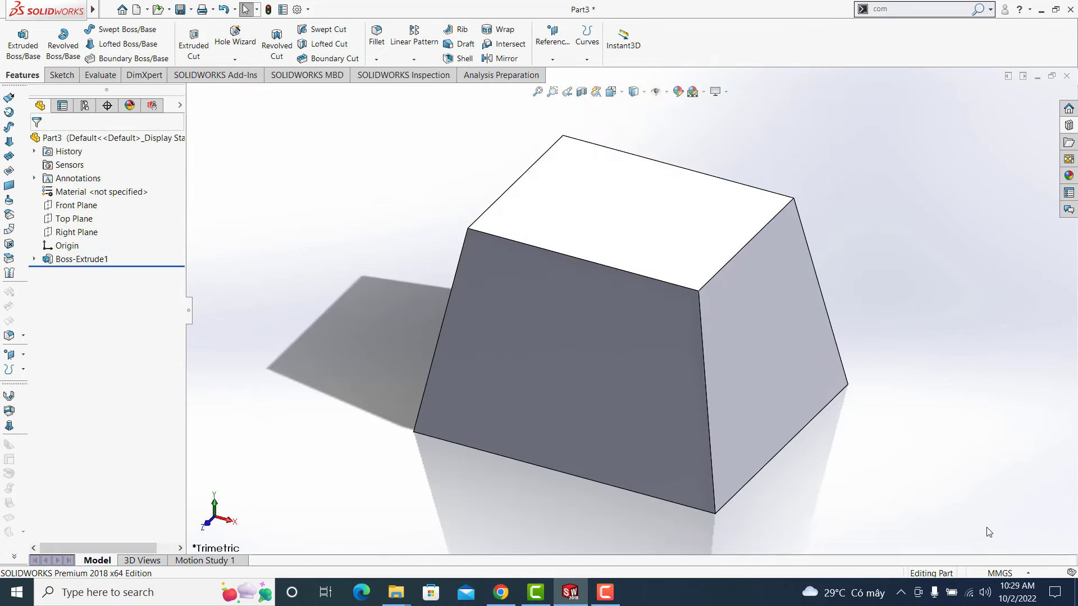
- Fillet the block's four sloping corner edges with a 20 mm radius
click(376, 35)
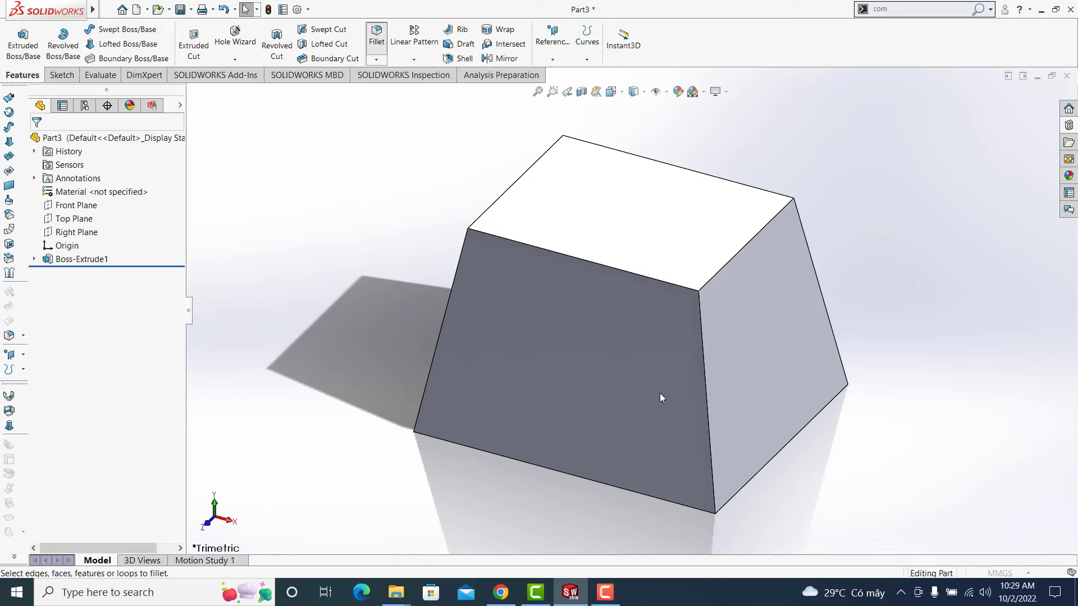
text(20)
key(Return)
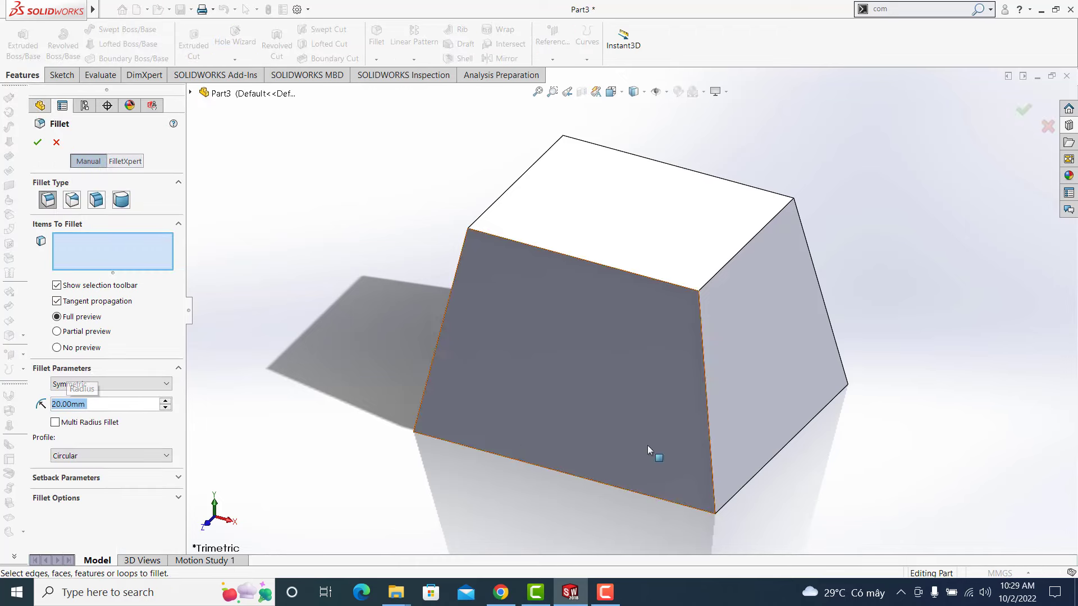
click(823, 297)
click(439, 332)
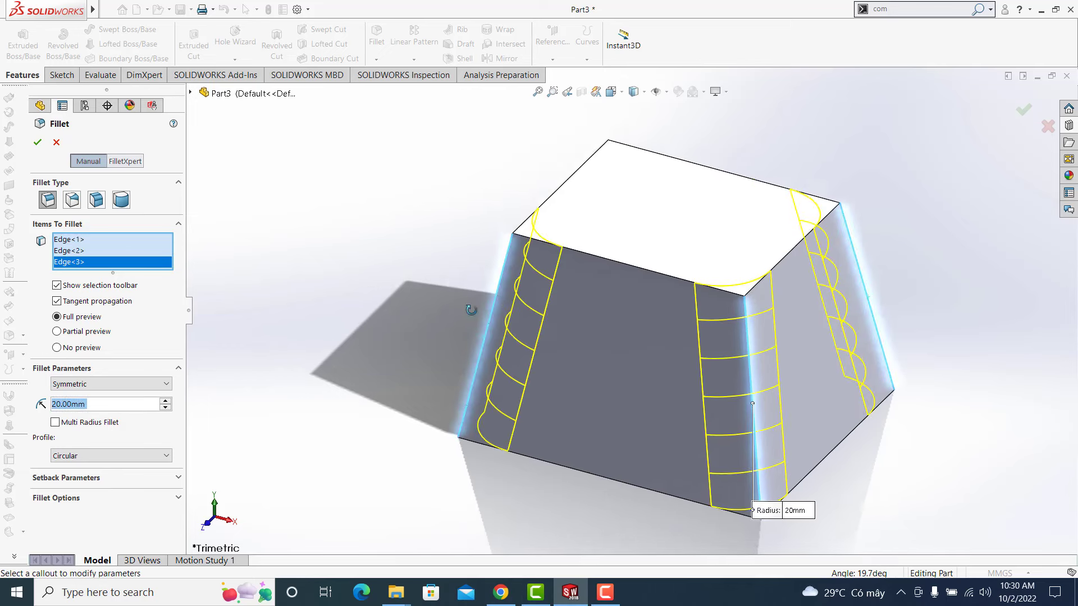
middle_drag(439, 332, 585, 226)
click(585, 229)
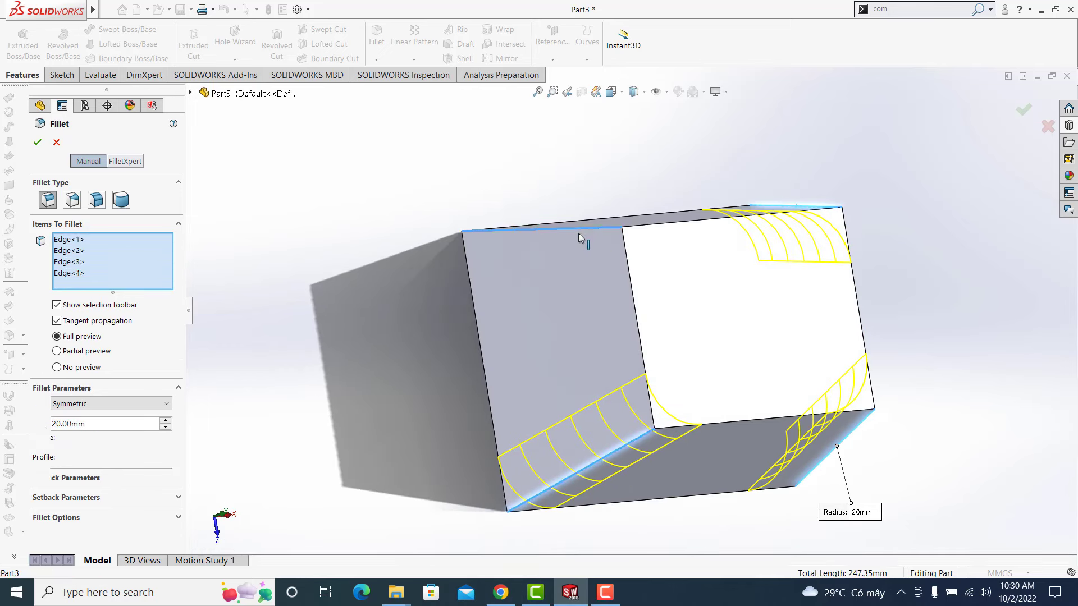
click(38, 143)
middle_drag(635, 315, 634, 187)
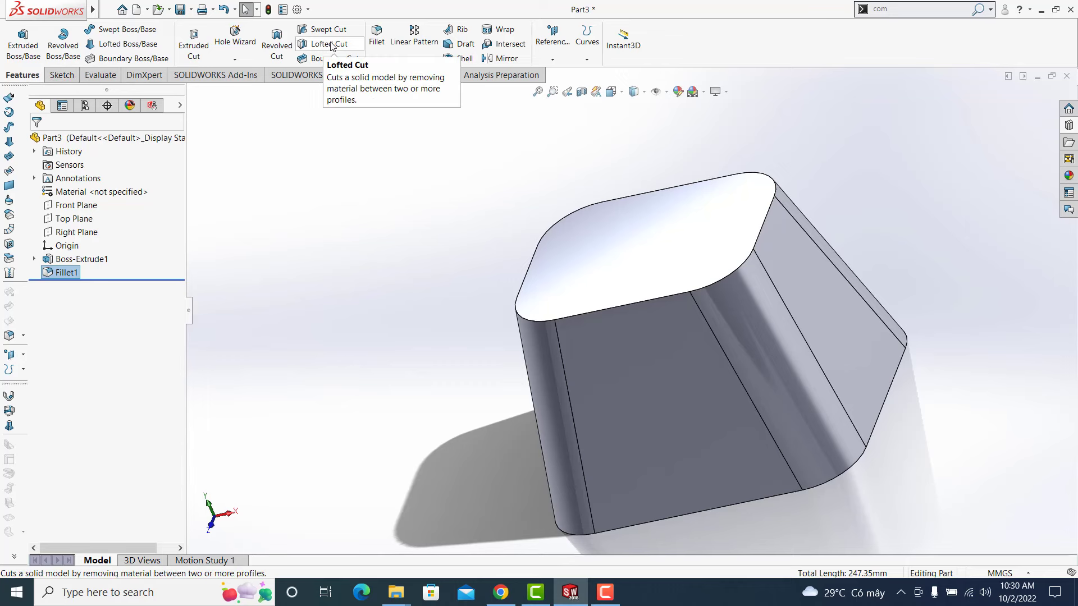
- Round the top face rim with a 5 mm fillet
click(377, 39)
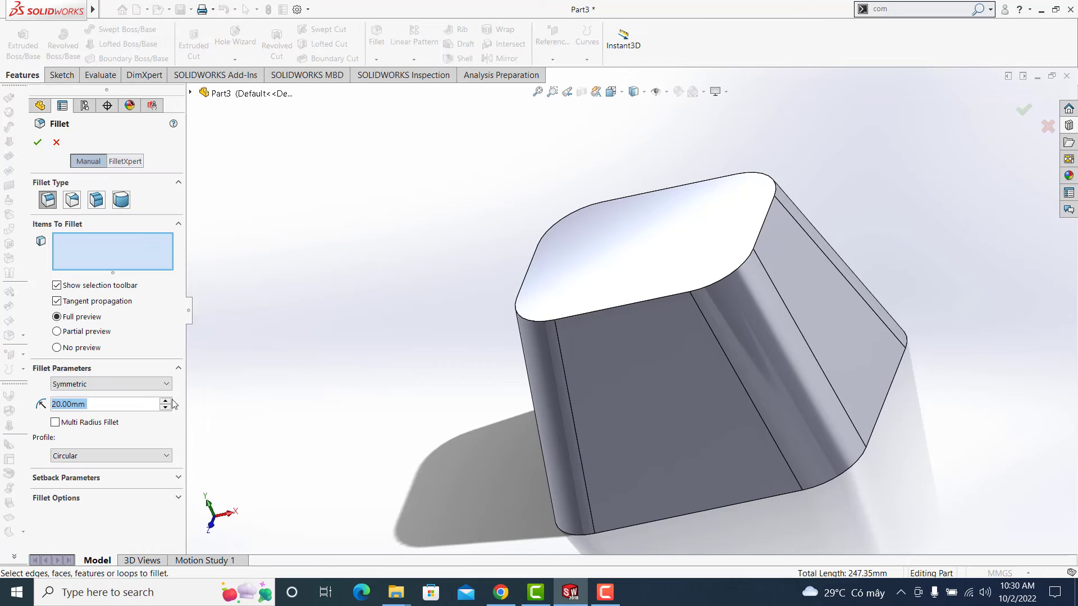
text(5)
key(Return)
click(727, 248)
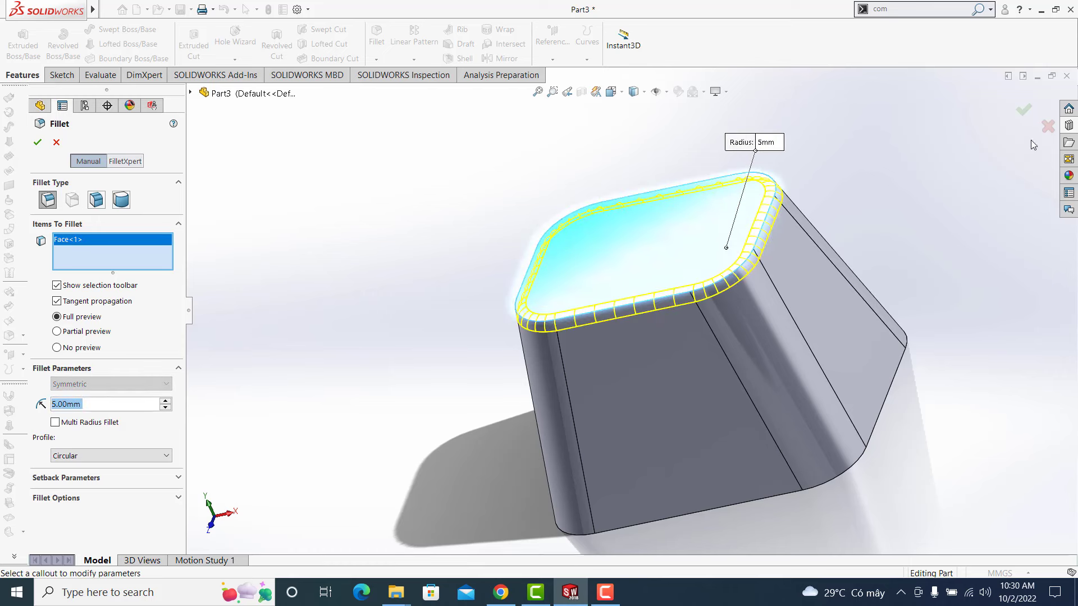
click(1025, 110)
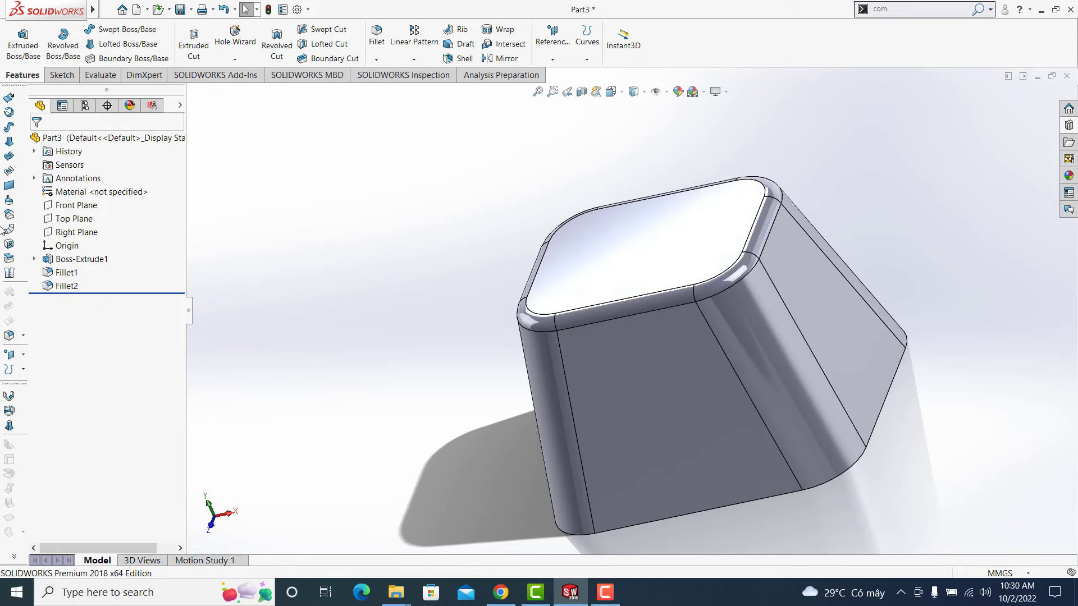
- Create an offset surface from the block's front face
key(o)
click(611, 396)
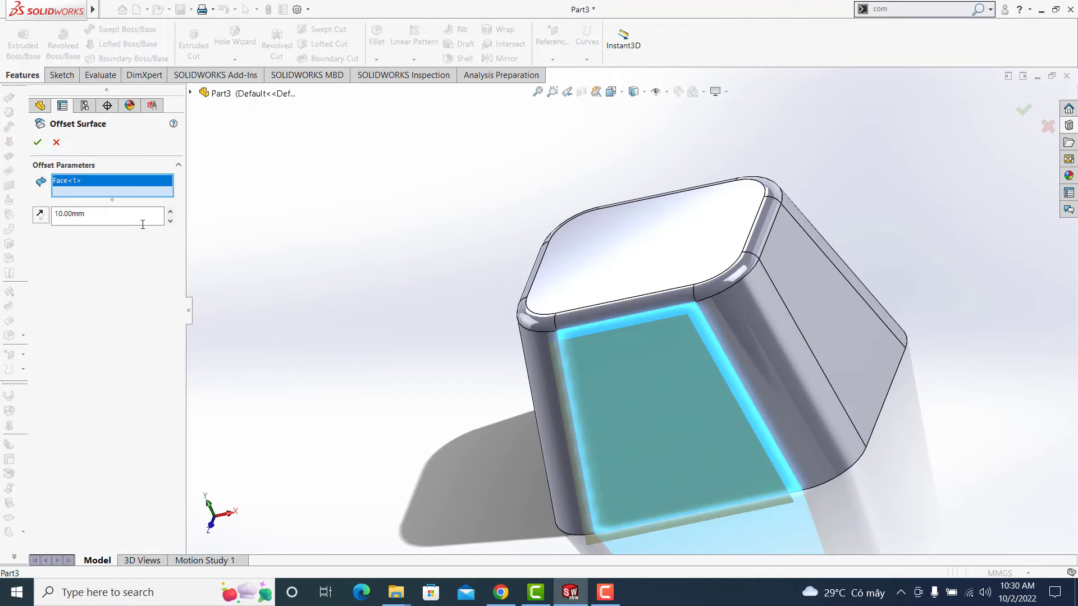
click(37, 142)
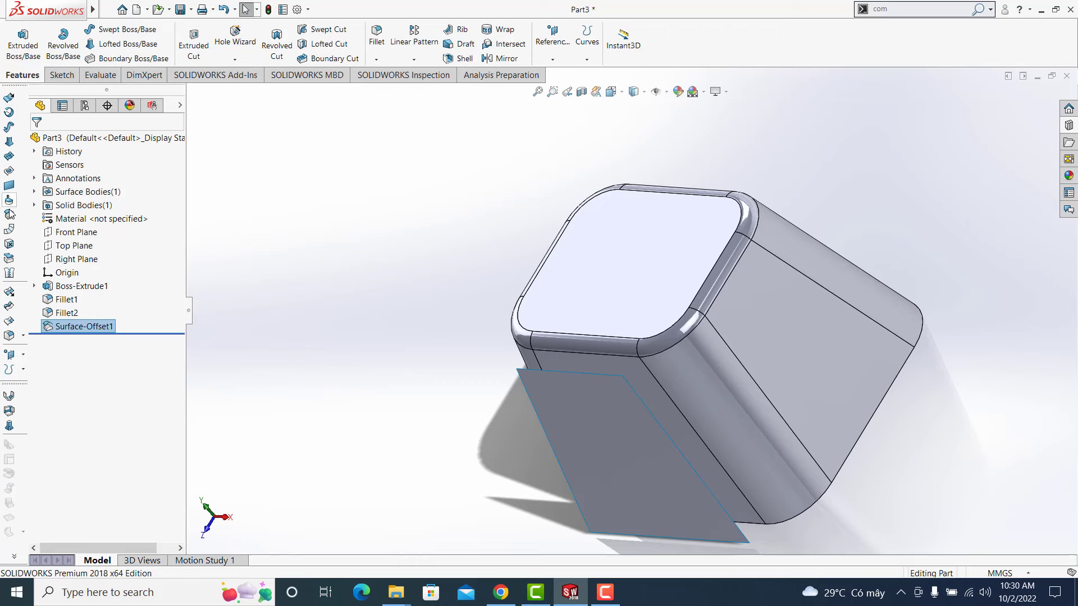
- Create a second offset surface from the block's top face
click(10, 213)
middle_drag(476, 211, 498, 288)
click(841, 274)
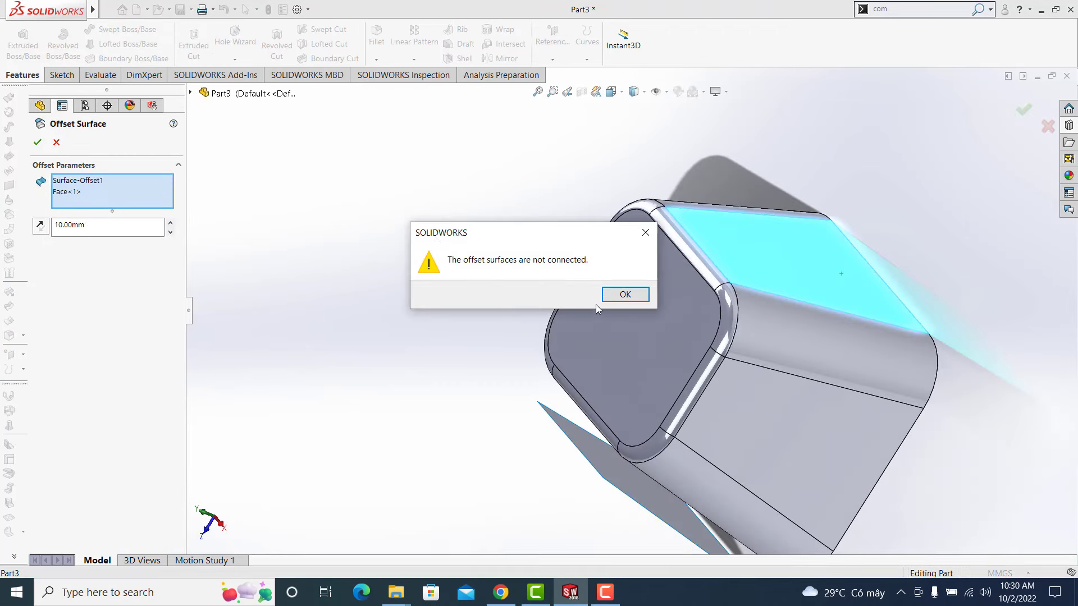
click(622, 294)
right_click(95, 186)
click(143, 199)
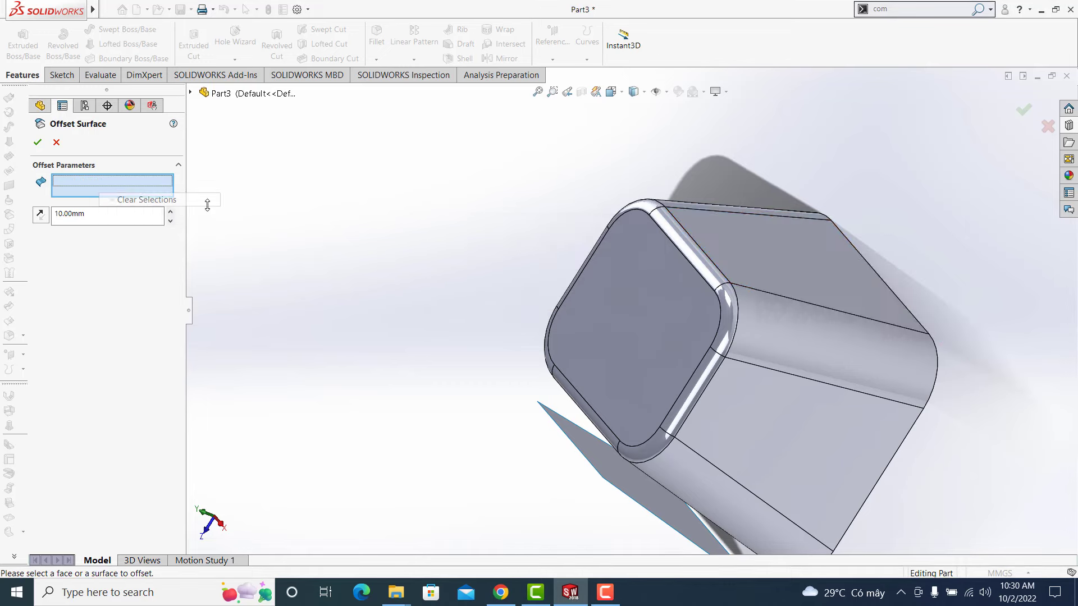
click(829, 267)
middle_drag(713, 250, 942, 178)
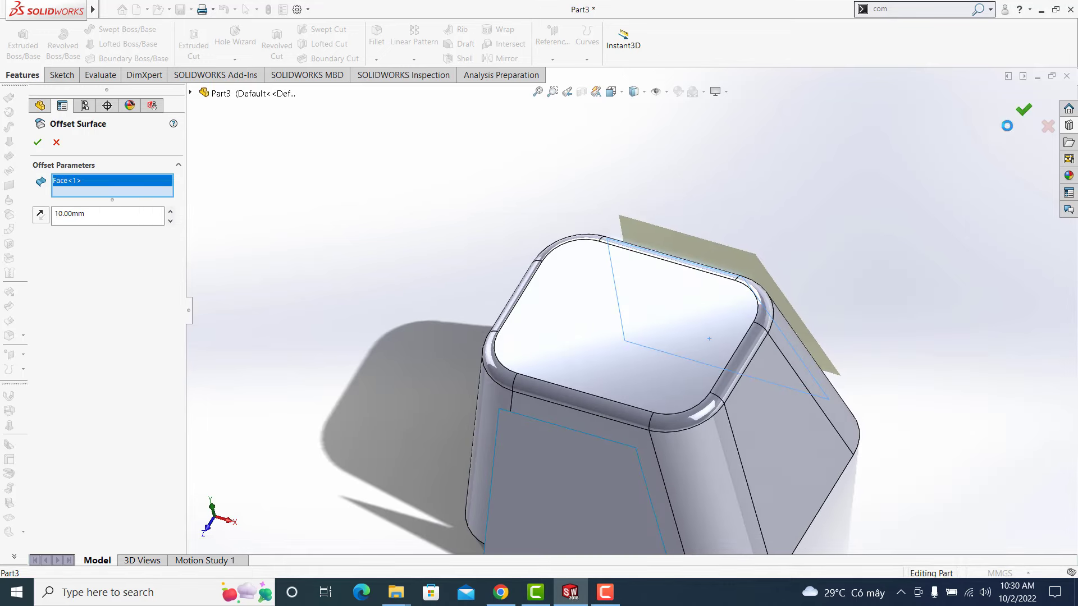
click(1023, 110)
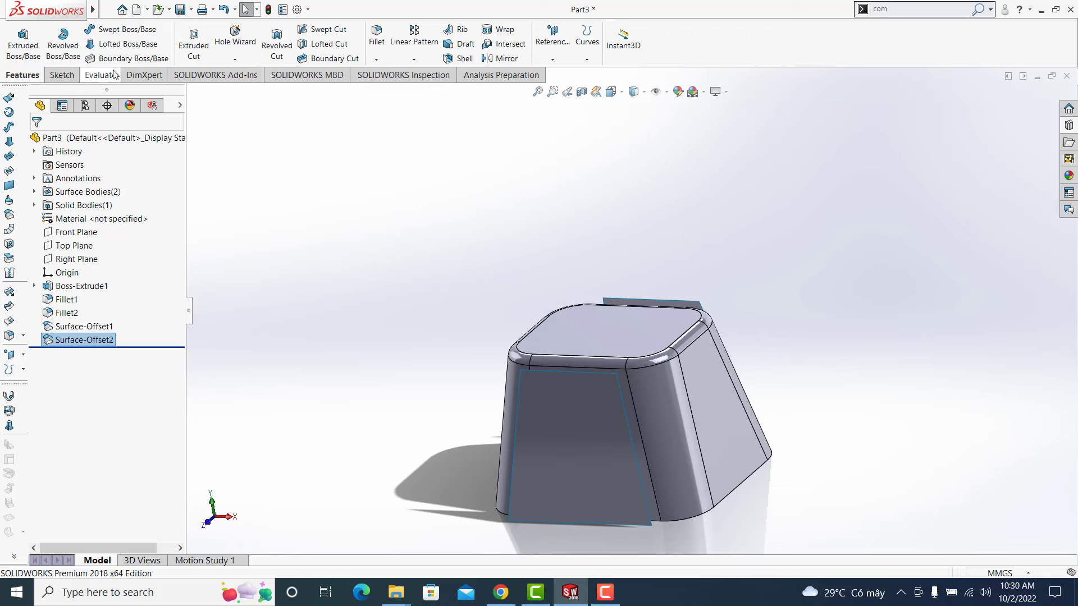
click(61, 74)
- Start a sketch on the Front Plane with hidden lines removed
click(17, 36)
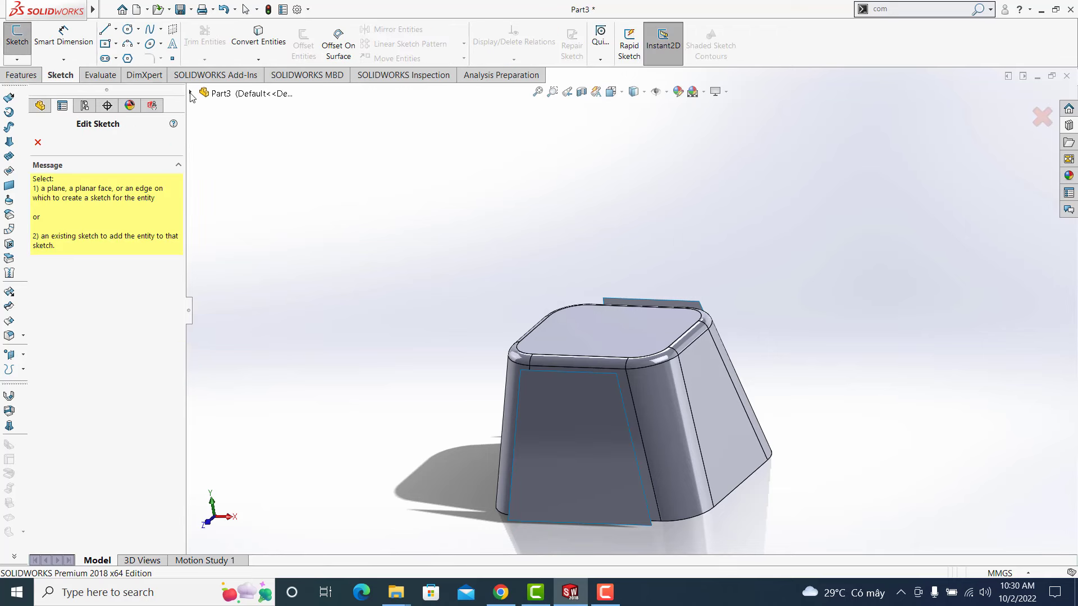
click(191, 95)
click(234, 189)
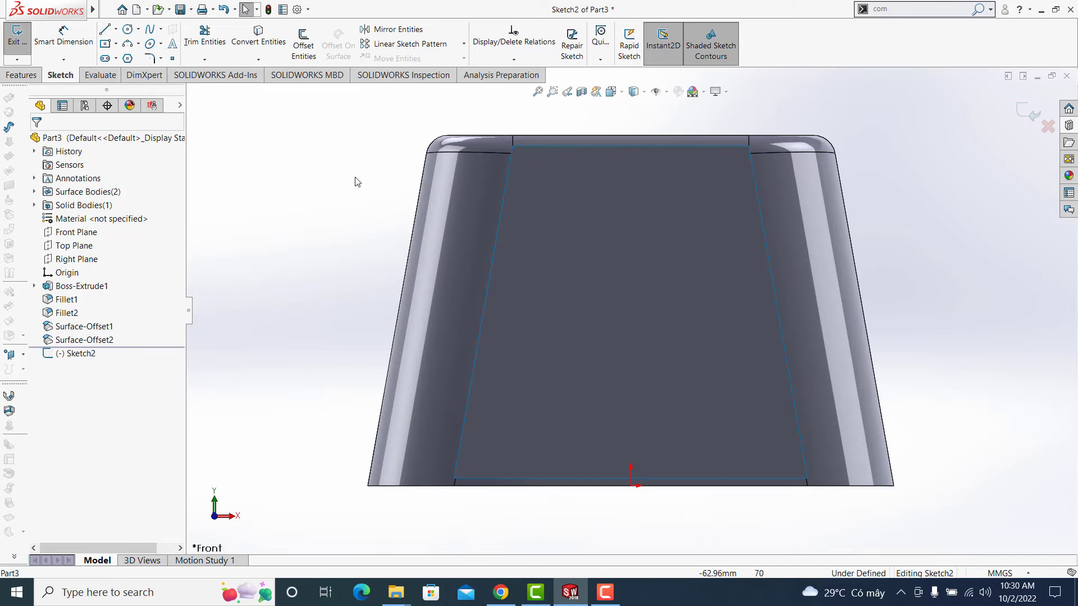
click(644, 94)
click(639, 143)
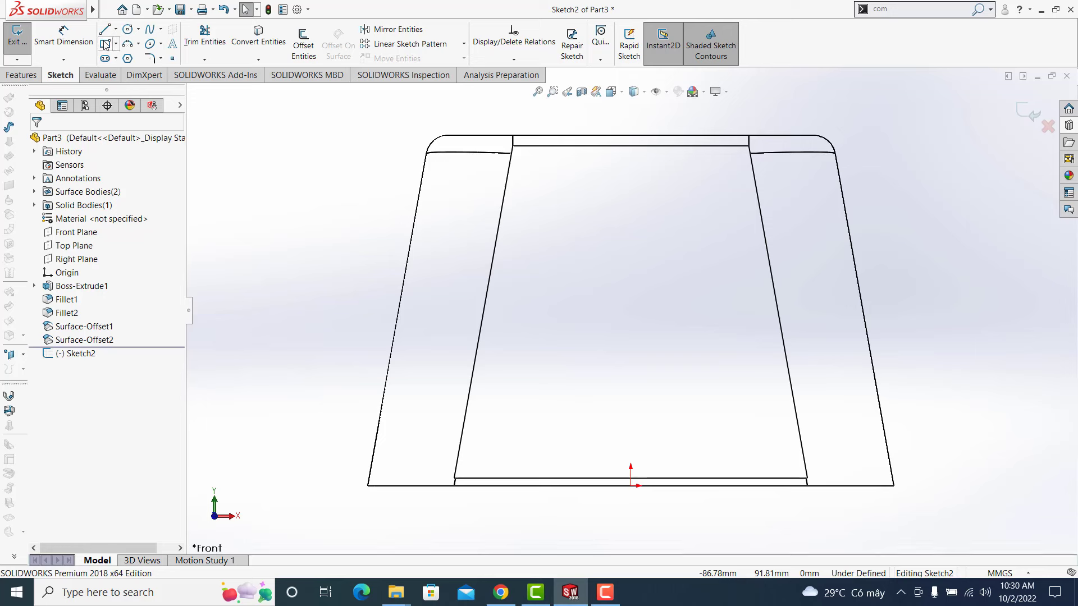
- Offset both slanted body edges 10 mm inward
click(303, 45)
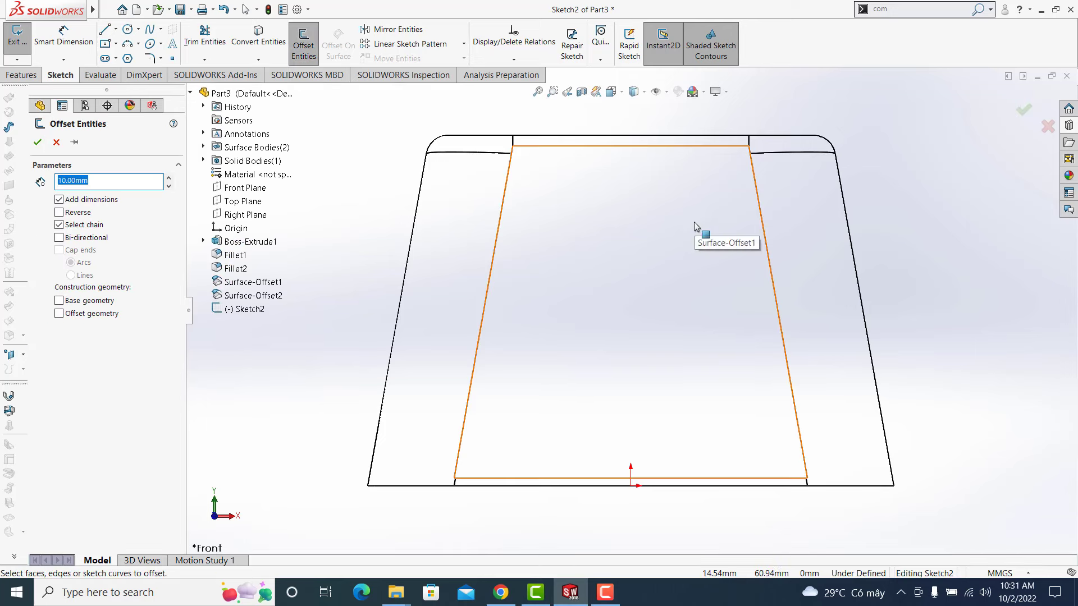
click(862, 293)
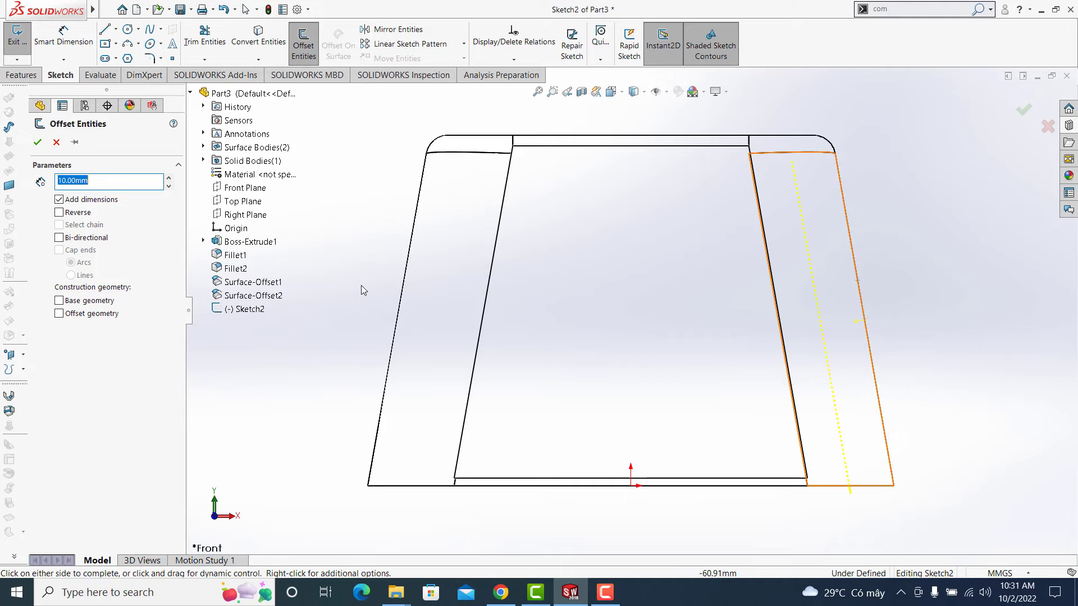
click(38, 142)
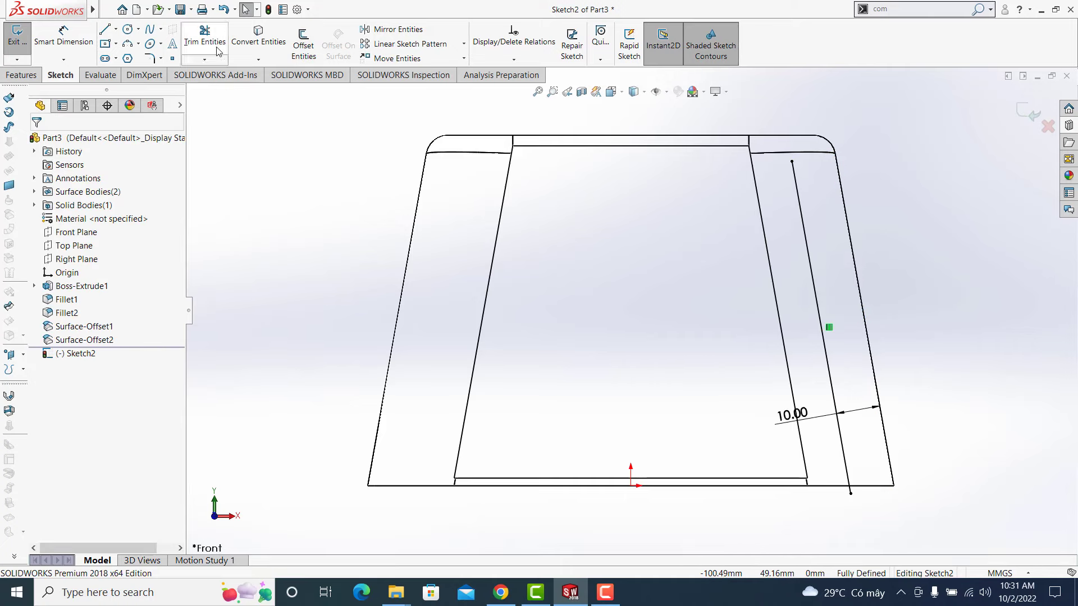
click(259, 45)
key(Escape)
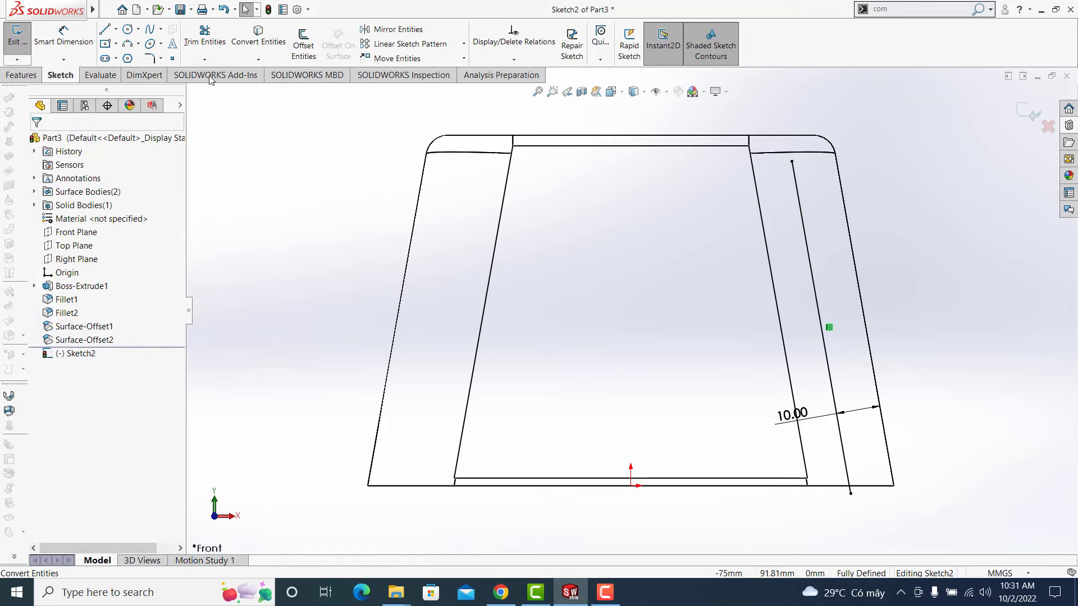
click(304, 47)
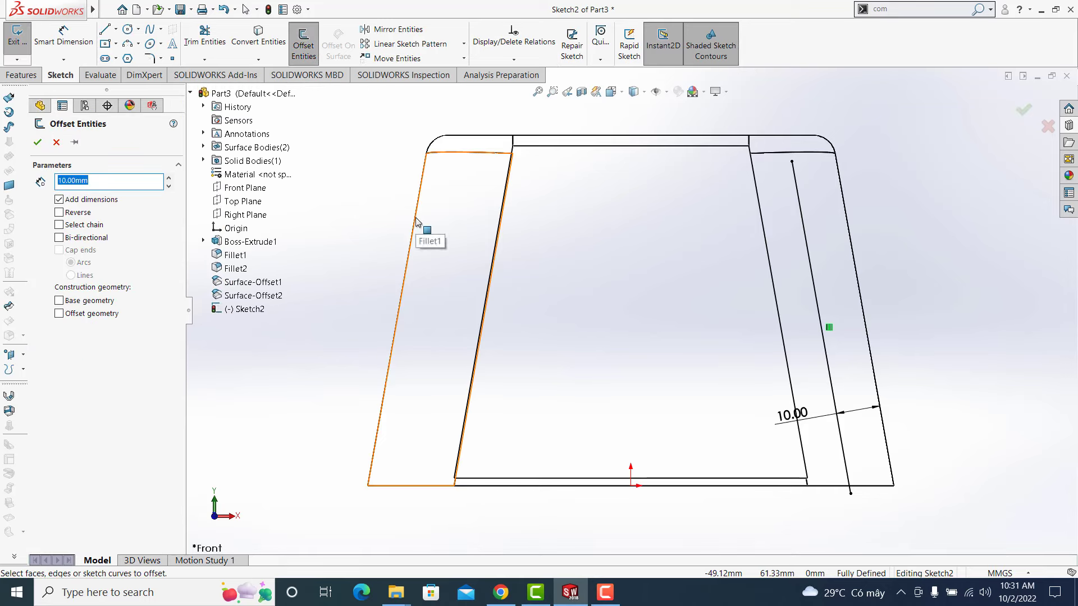
click(416, 223)
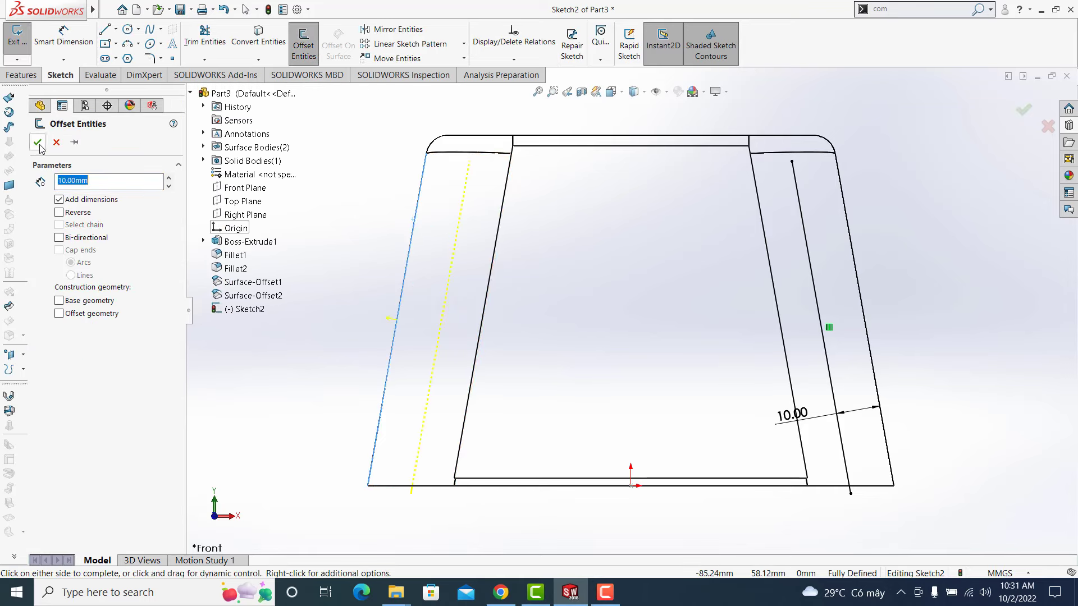
click(37, 143)
- Join the offset sides with bottom and top horizontal lines, closing the trapezoid
click(104, 28)
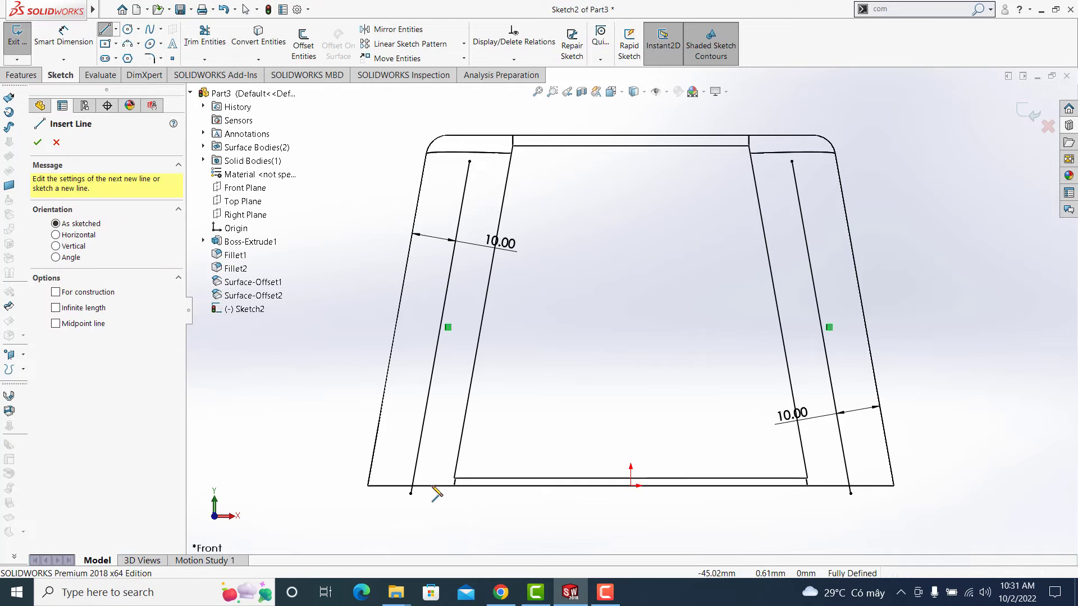
click(410, 493)
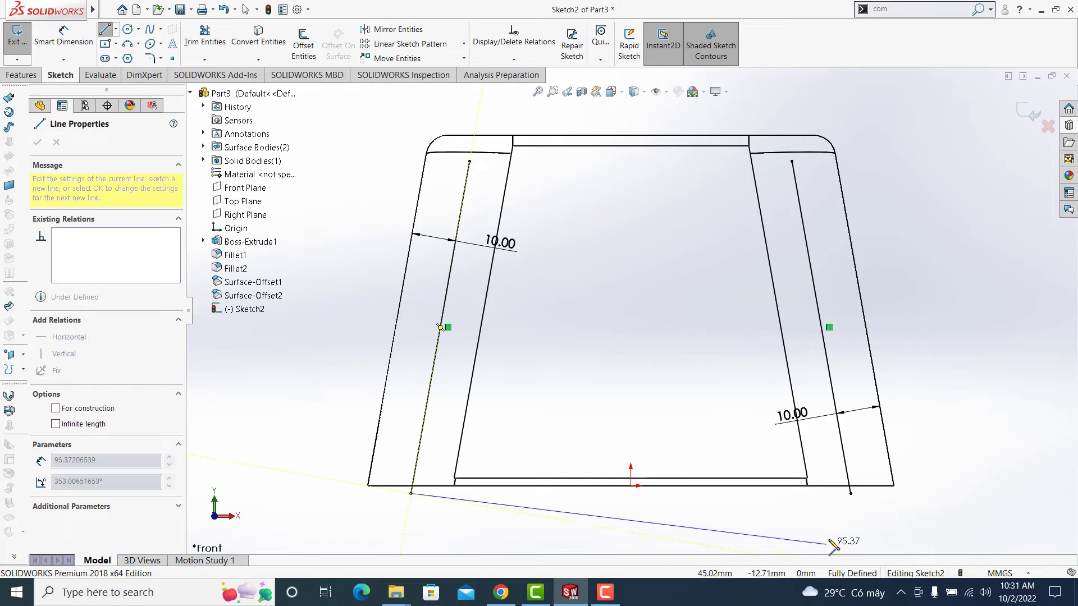
click(851, 493)
key(Escape)
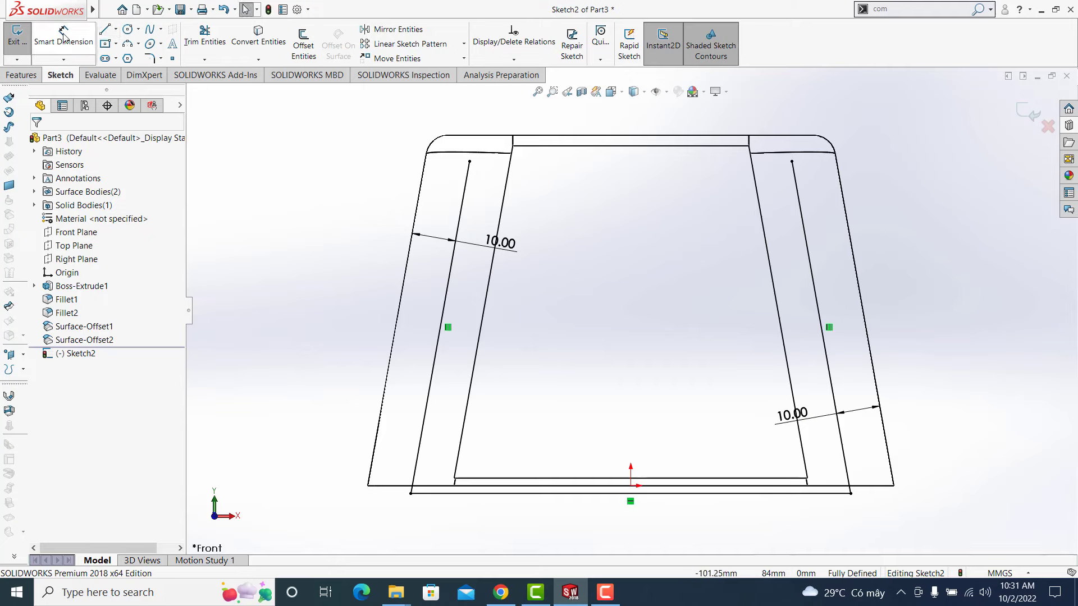
click(104, 28)
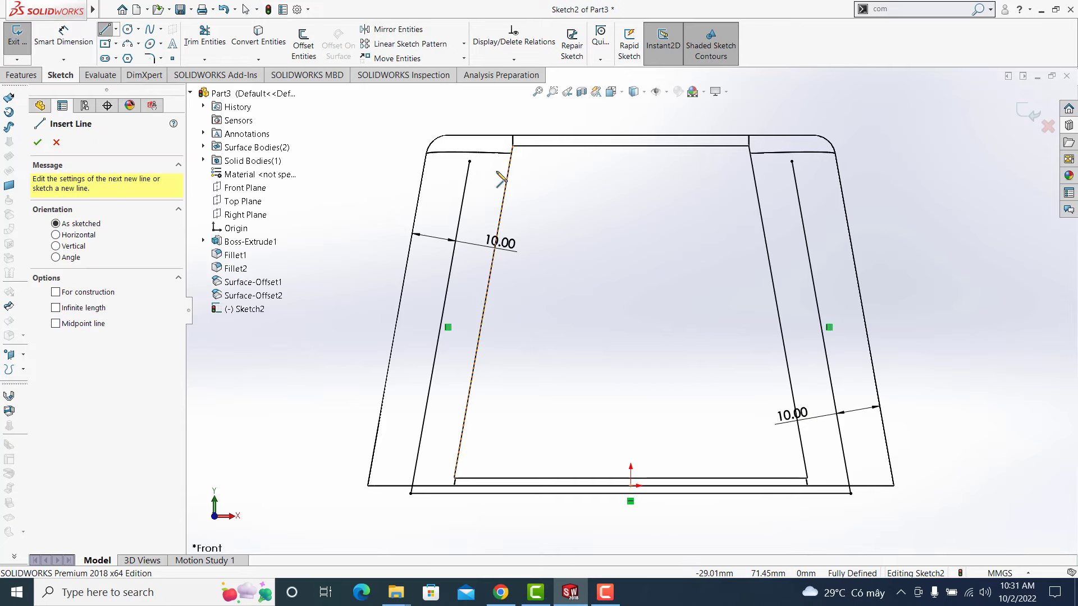
click(470, 162)
click(791, 162)
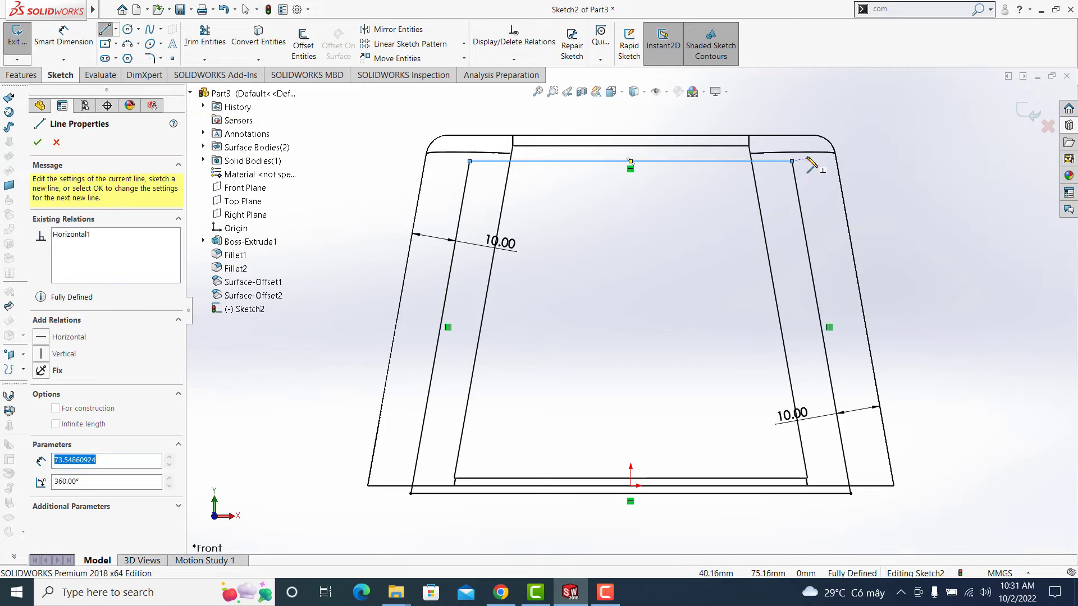
key(Escape)
click(1026, 110)
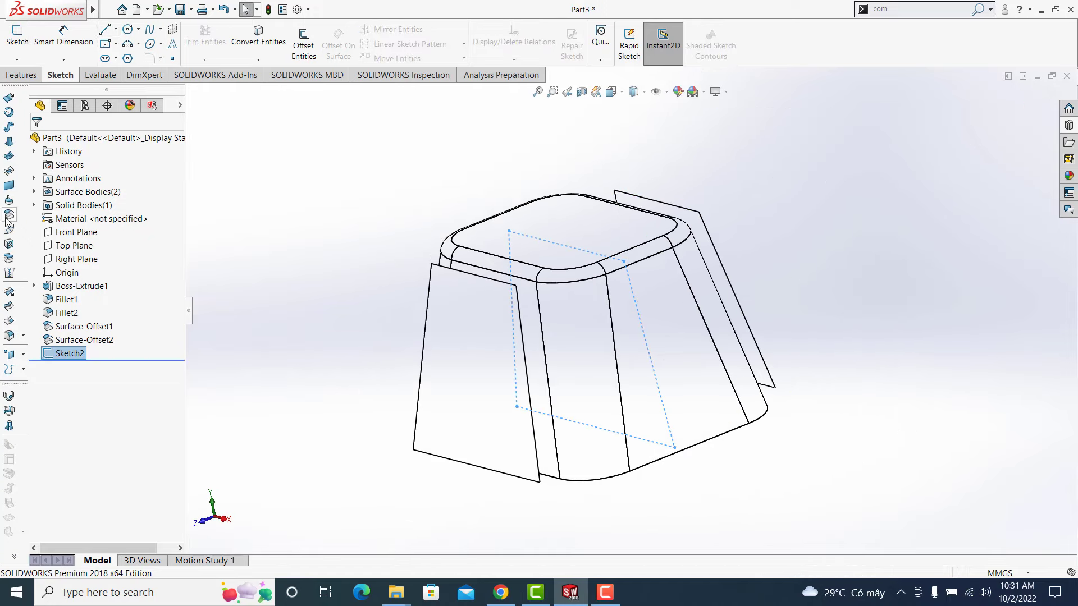
- Extrude Sketch2 in Direction 1 up to Surface-Offset1
click(12, 75)
click(23, 42)
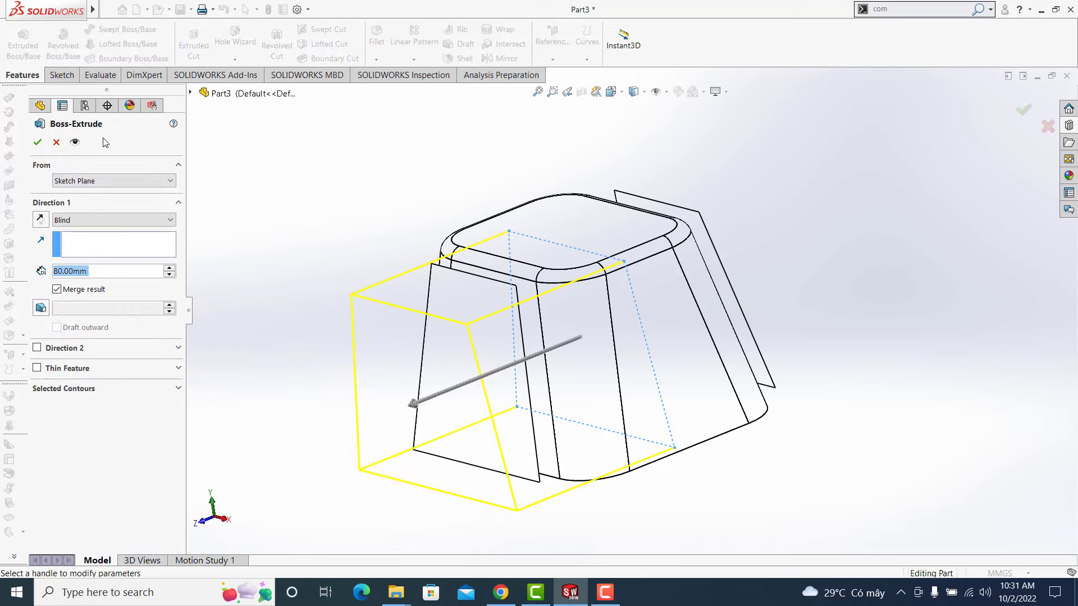
click(80, 219)
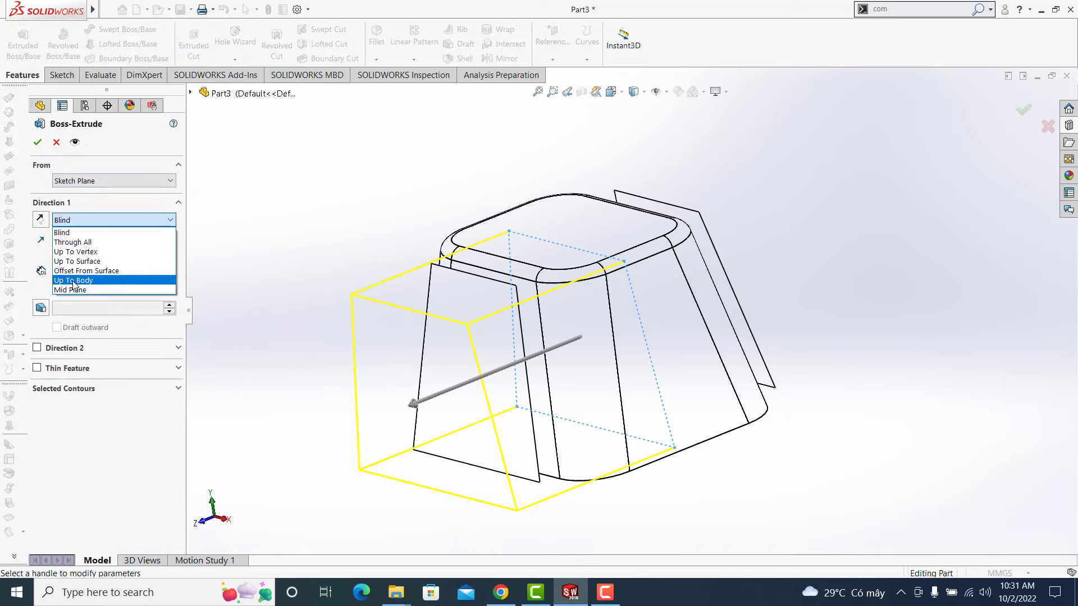
click(78, 261)
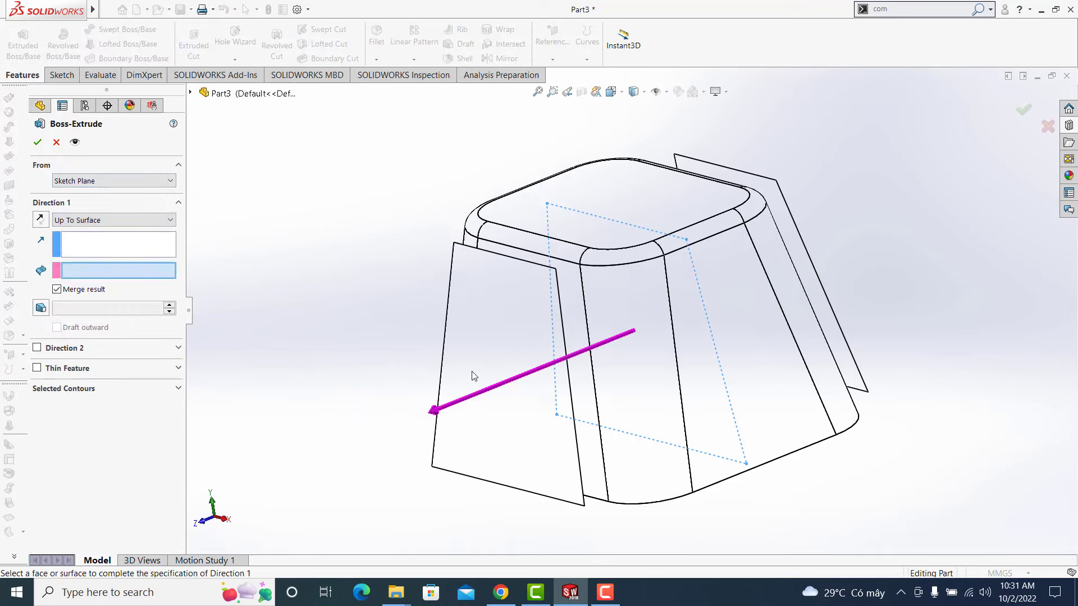
click(474, 375)
middle_drag(417, 243, 484, 170)
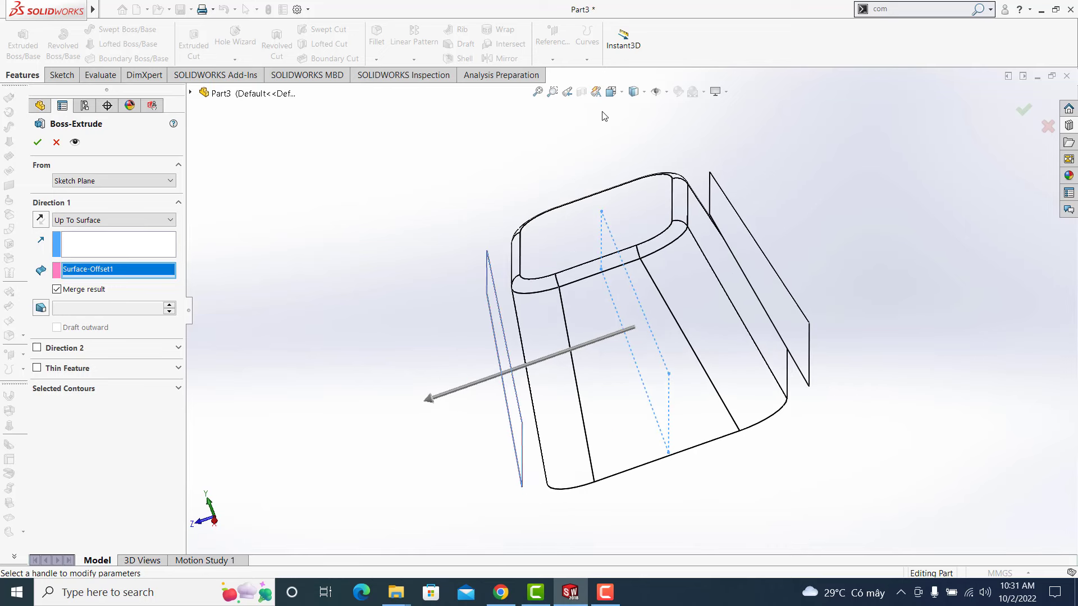
click(644, 91)
click(639, 109)
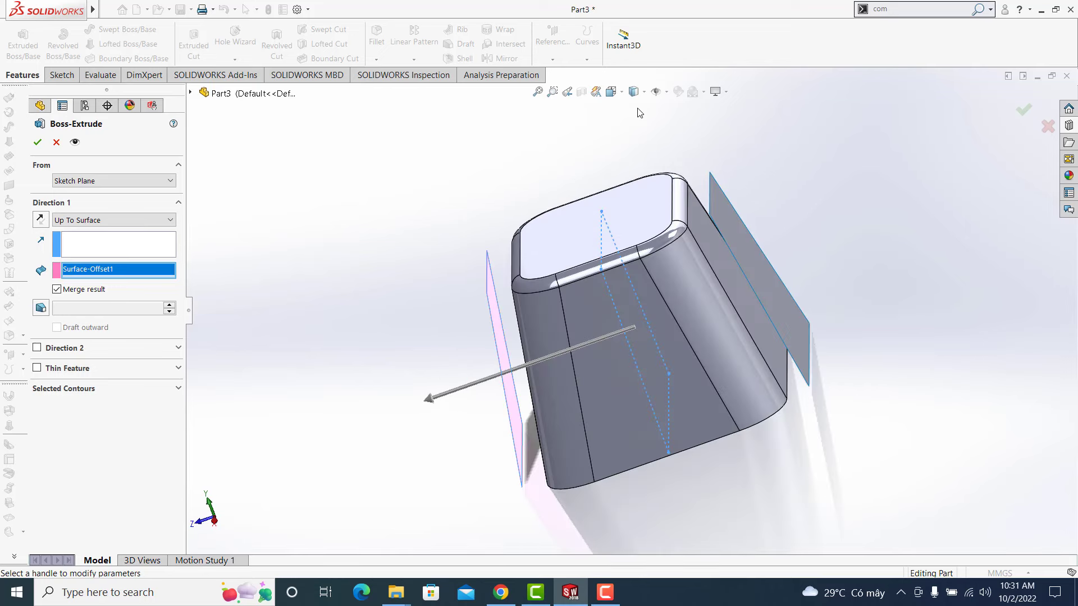
right_click(103, 275)
click(118, 222)
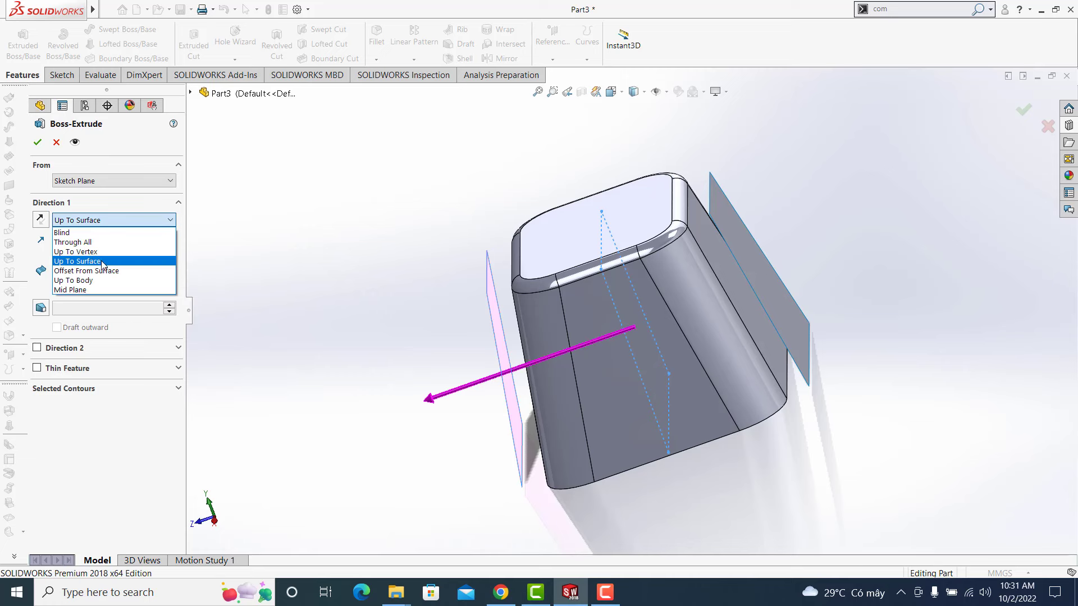
click(103, 261)
middle_drag(207, 269, 399, 276)
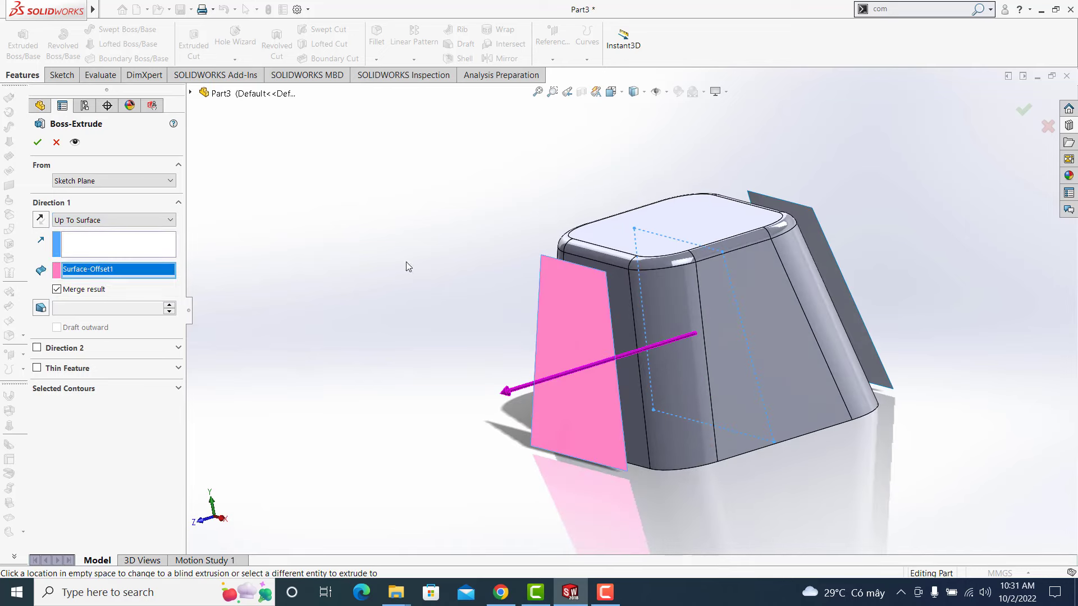
- Add Direction 2 extruding up to Surface-Offset2 and accept the feature
click(38, 349)
middle_drag(610, 353, 549, 366)
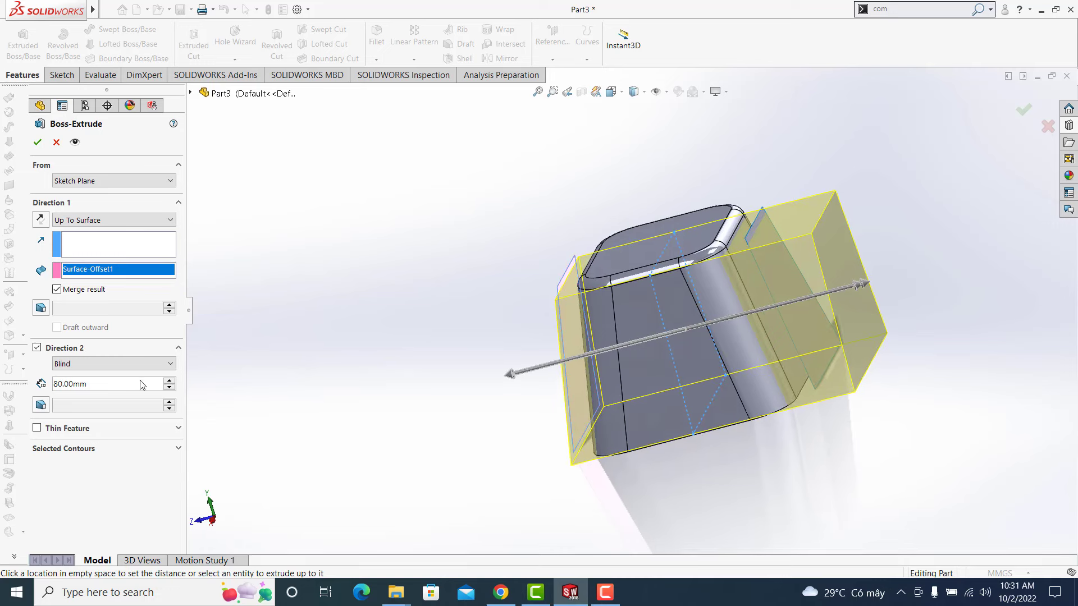
click(125, 364)
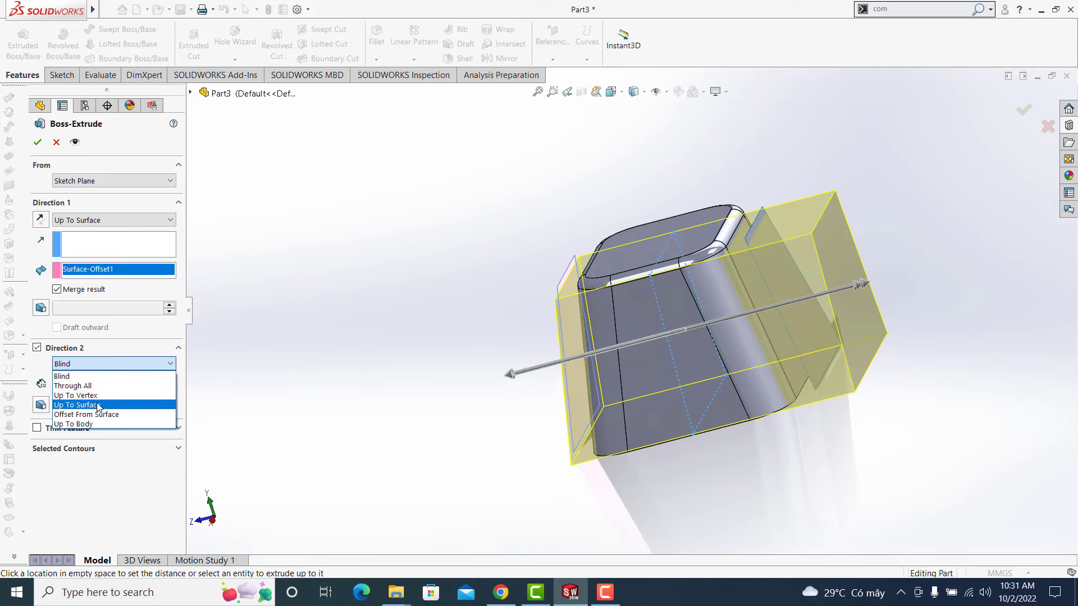
click(98, 405)
click(790, 285)
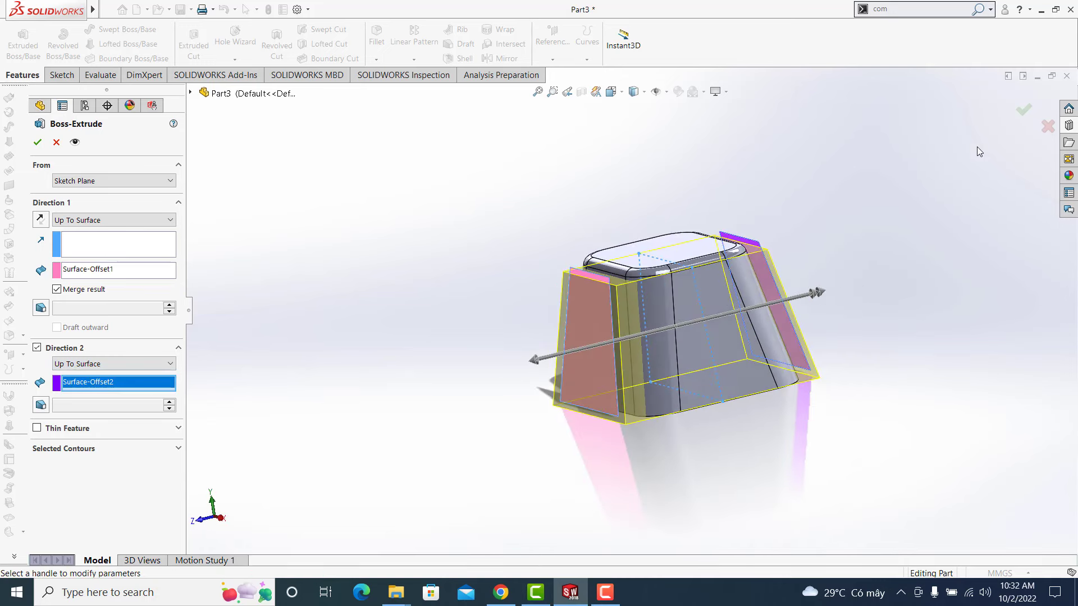
click(1024, 110)
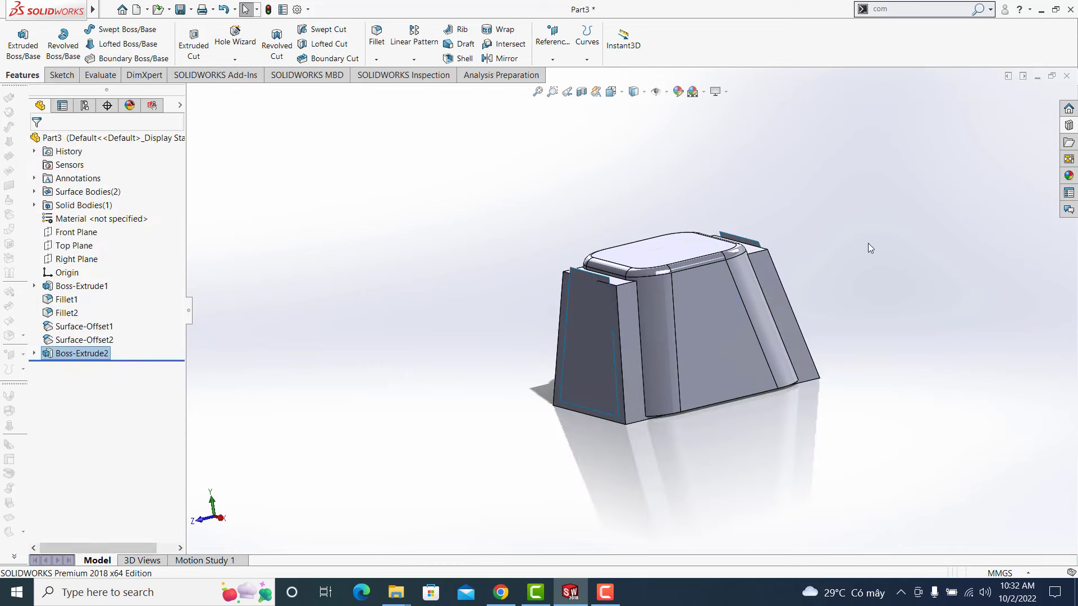
- Hide Surface-Offset1 and Surface-Offset2
click(98, 328)
click(91, 339)
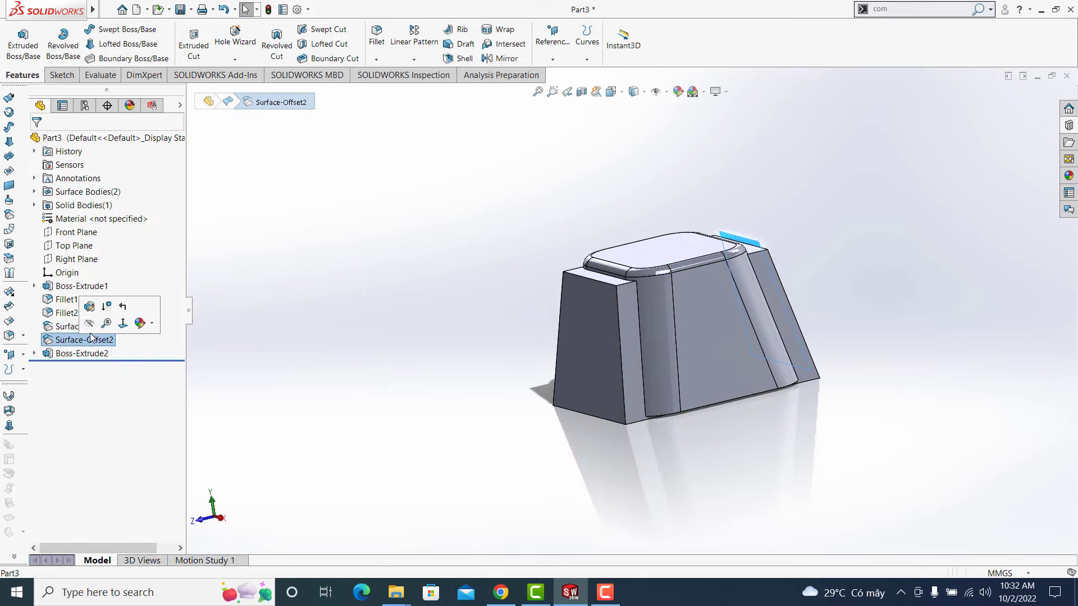
click(140, 324)
- Reopen Sketch2 under Boss-Extrude2 for editing
mouse_move(628, 386)
middle_down()
mouse_move(791, 345)
mouse_move(701, 273)
middle_up()
scroll(792, 345, down, 5)
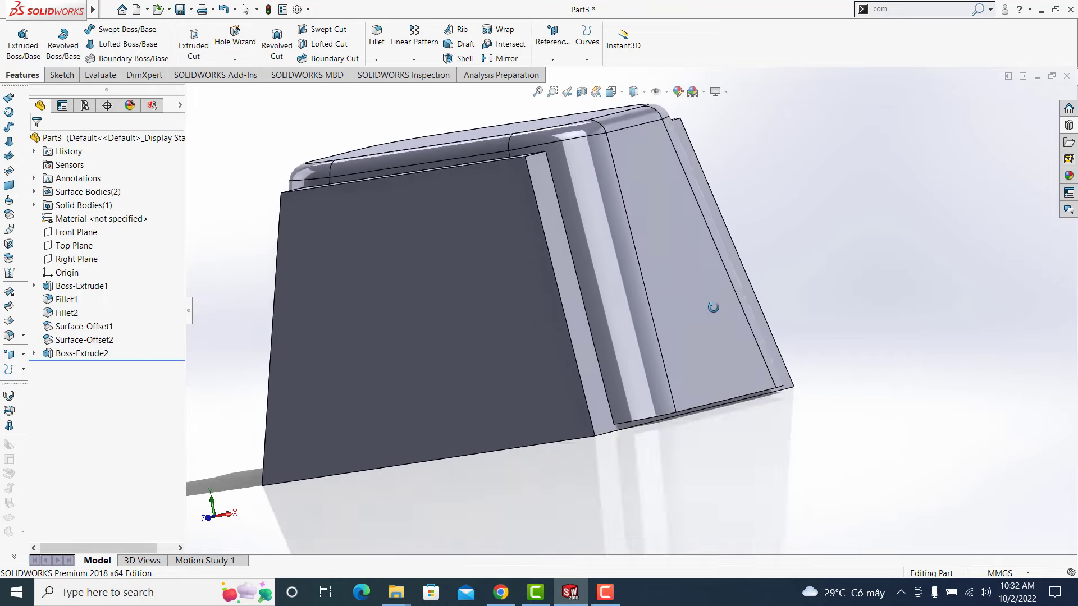
mouse_move(82, 352)
click(35, 353)
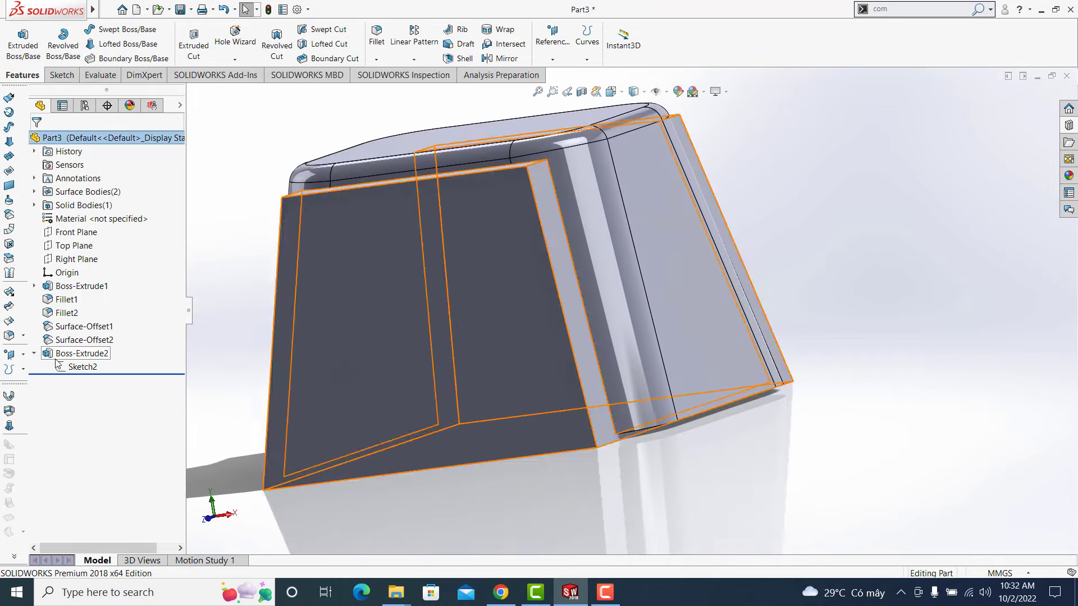
click(82, 366)
click(77, 336)
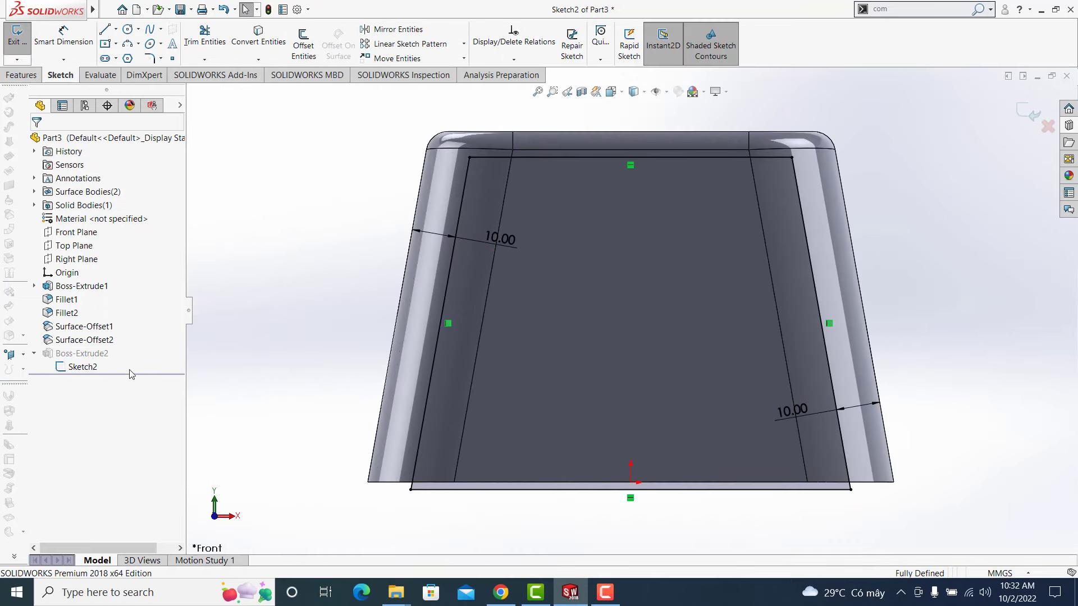
- Draw a bottom line between the offset sides' lower endpoints
click(104, 29)
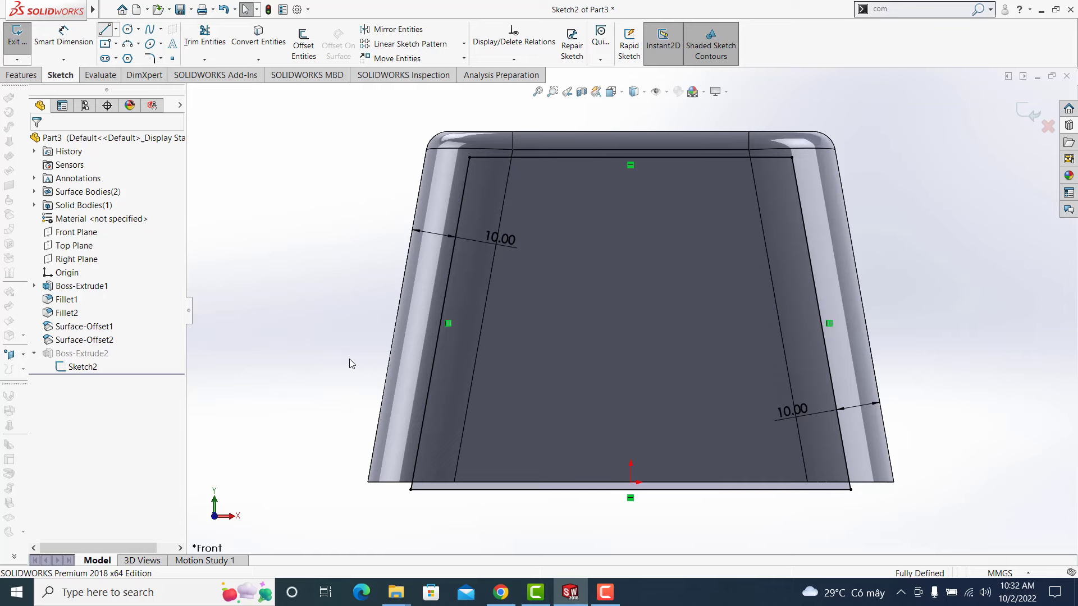
click(412, 482)
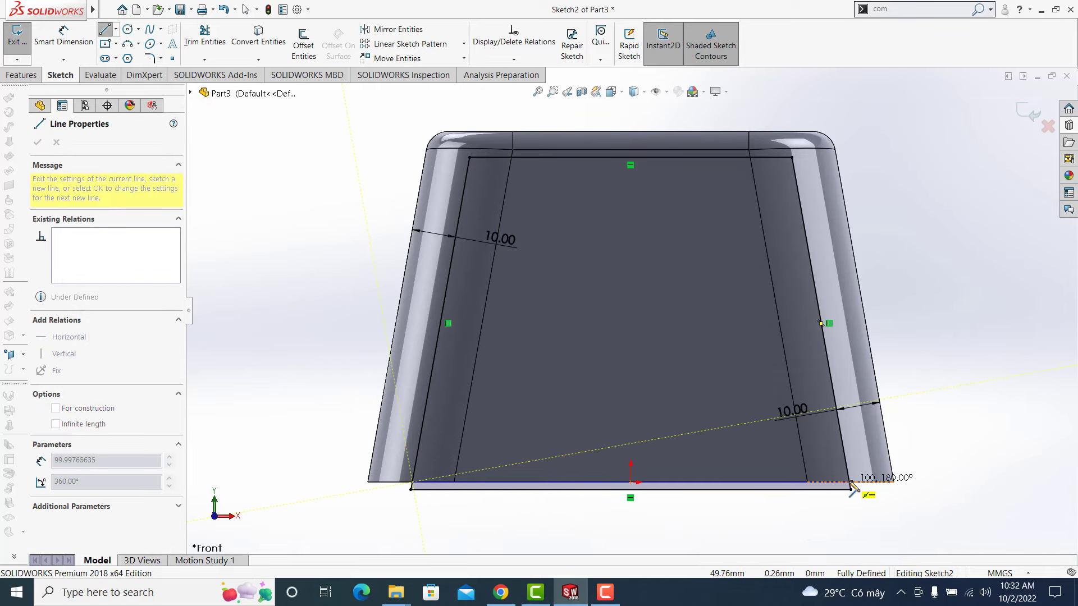
click(850, 482)
key(Escape)
key(Escape)
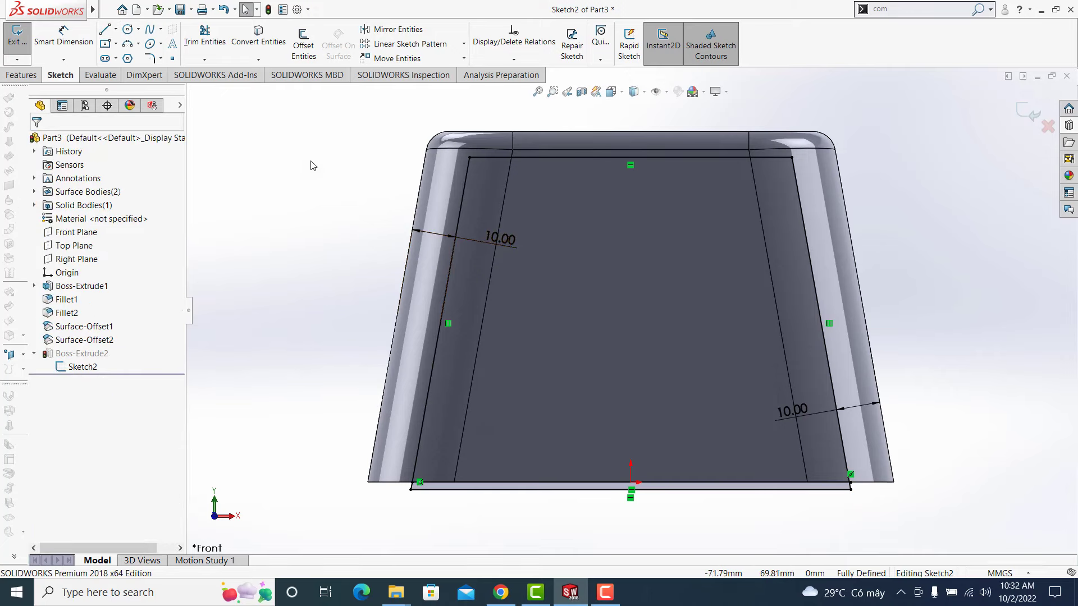
- Power-trim the leftover stubs at the bottom-left and bottom-right corners
click(205, 42)
drag(443, 515, 408, 491)
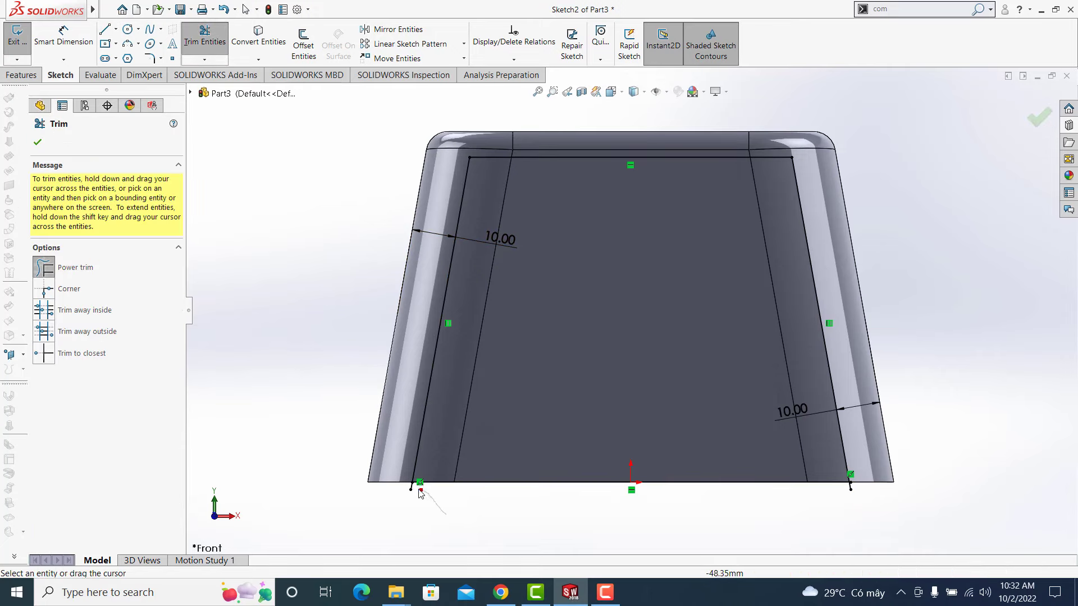
drag(818, 523, 848, 490)
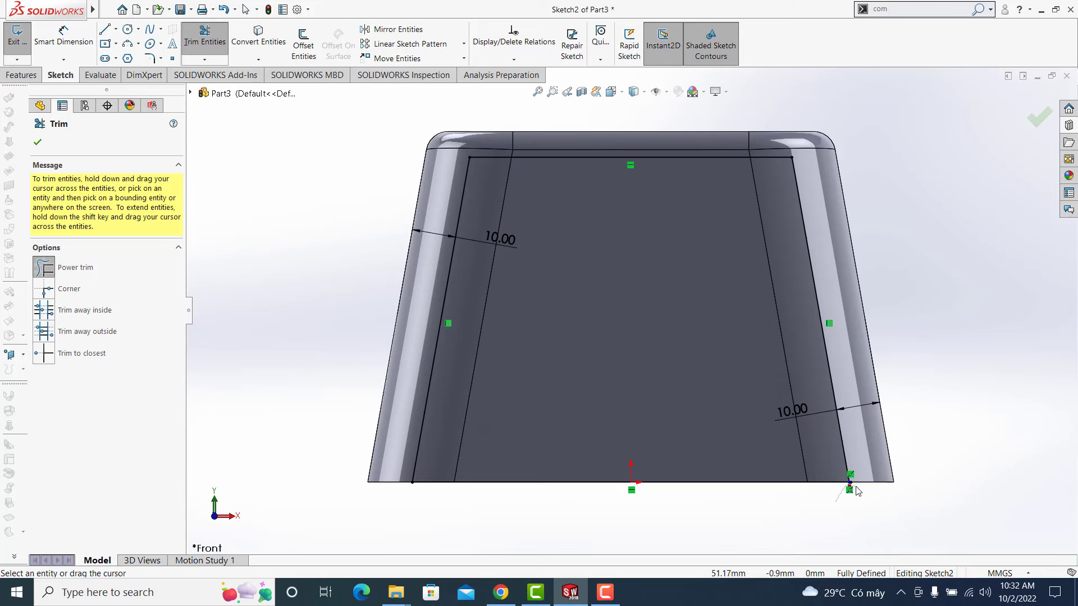
scroll(853, 491, down, 3)
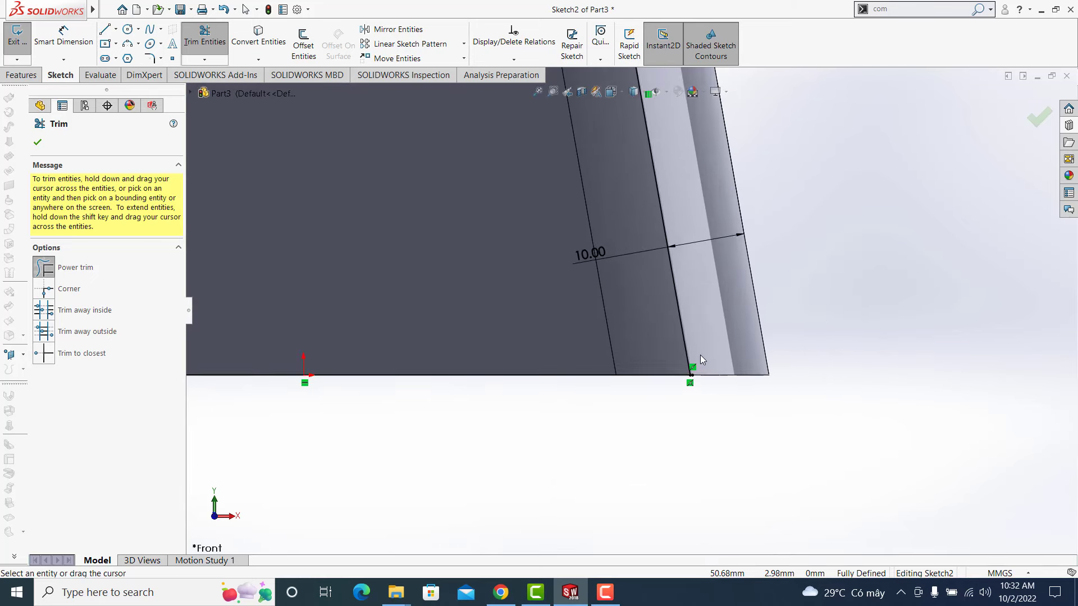
scroll(701, 359, down, 2)
middle_drag(667, 368, 662, 358)
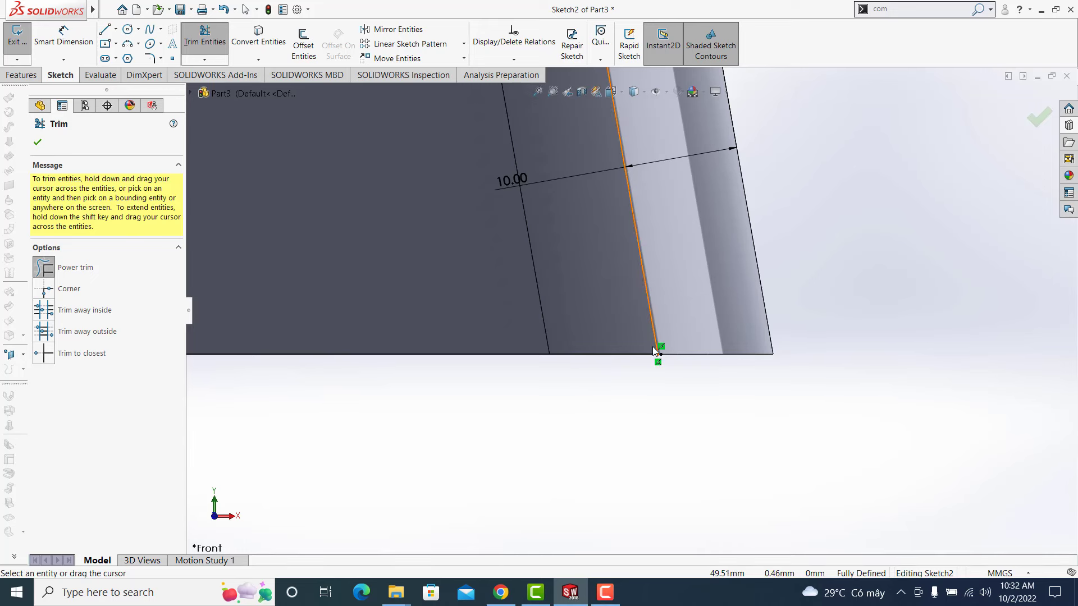
scroll(661, 336, down, 1)
scroll(655, 305, down, 1)
scroll(654, 306, down, 1)
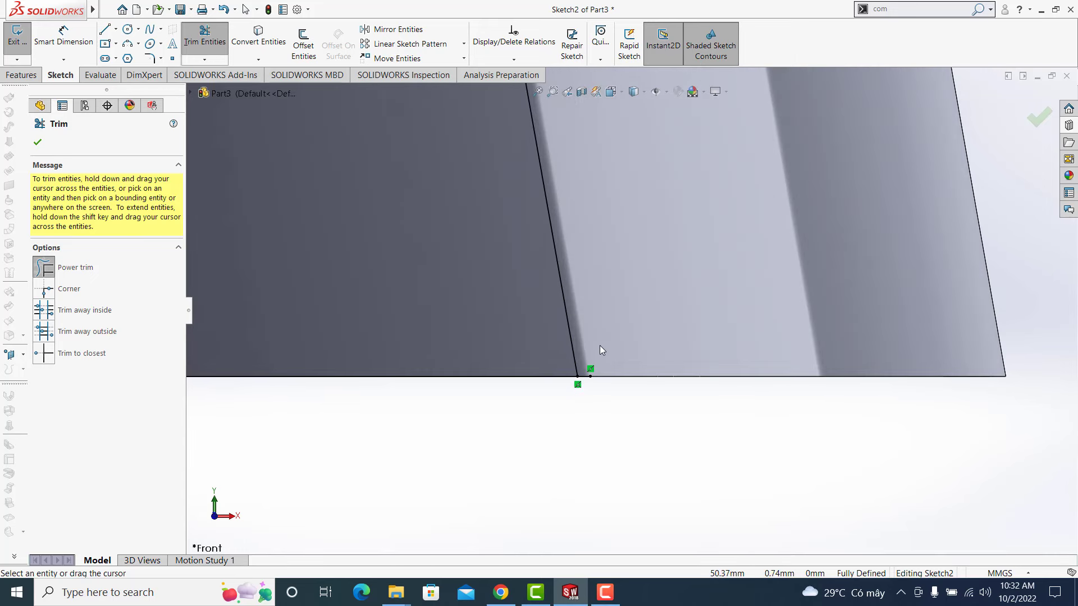
drag(586, 385, 581, 345)
click(539, 92)
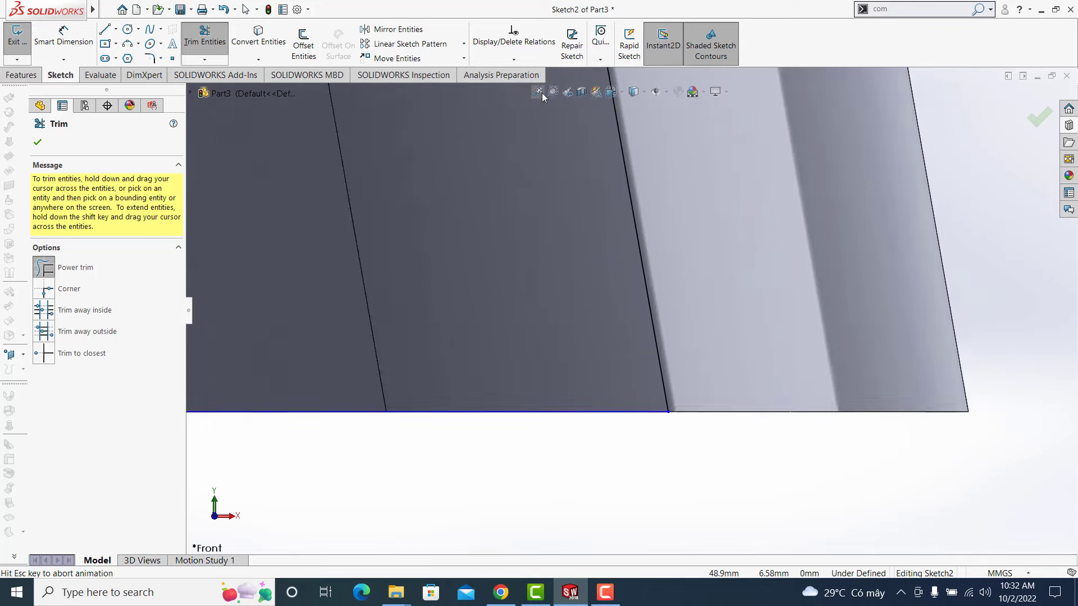
click(1035, 119)
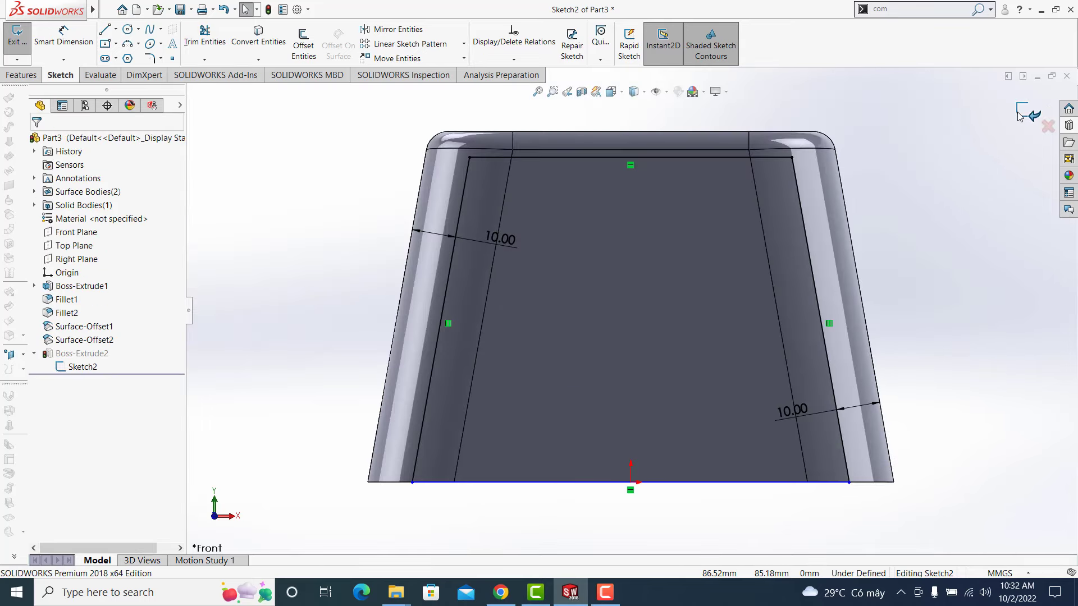
- Exit the sketch and orbit around the rebuilt Boss-Extrude2
click(1019, 116)
mouse_move(645, 252)
middle_down()
mouse_move(700, 253)
mouse_move(533, 276)
middle_up()
scroll(533, 276, down, 3)
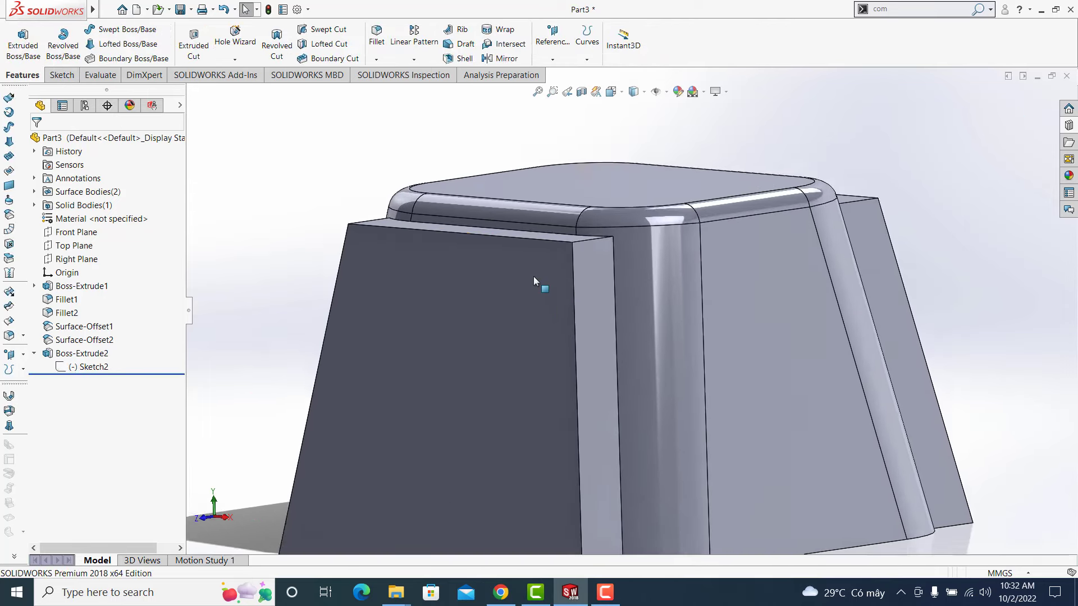
scroll(534, 277, up, 2)
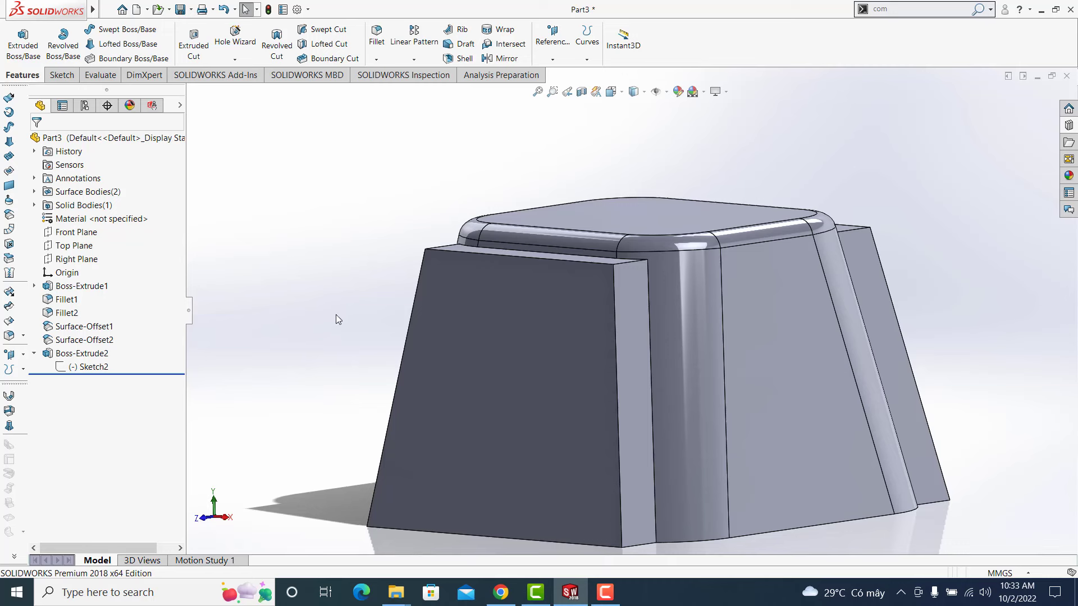
mouse_move(360, 297)
middle_down()
mouse_move(328, 284)
mouse_move(319, 301)
middle_up()
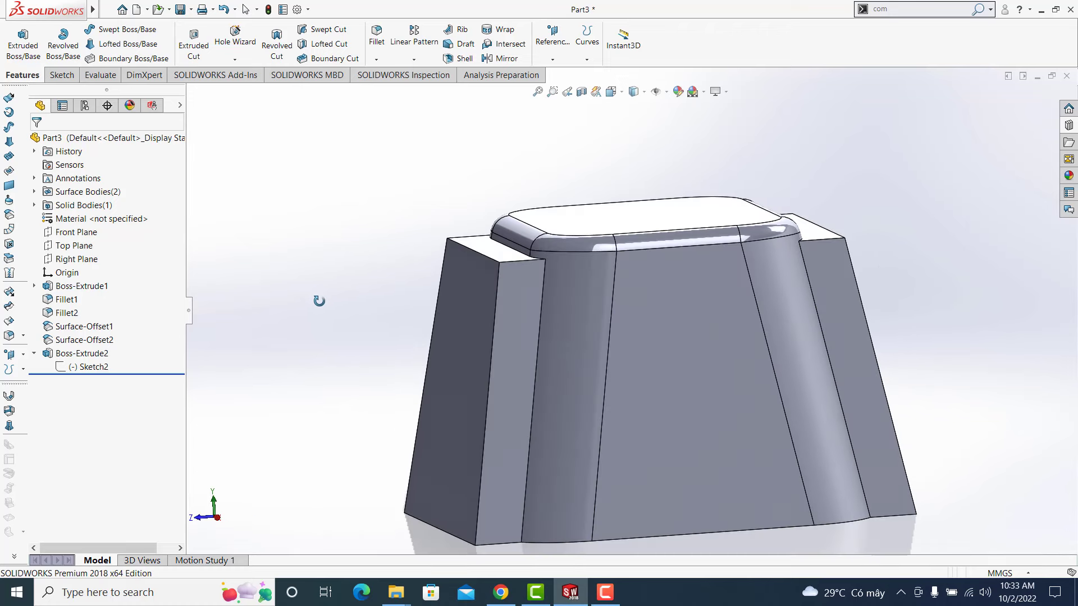
- Roll the model back before Boss-Extrude2 and start a new sketch
click(36, 353)
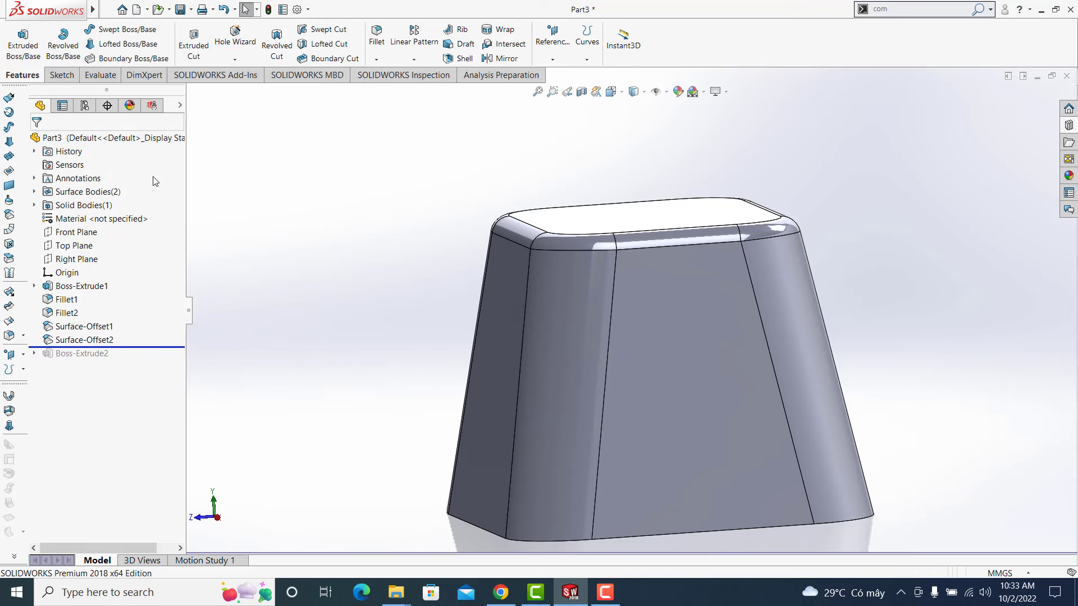
click(61, 75)
click(17, 39)
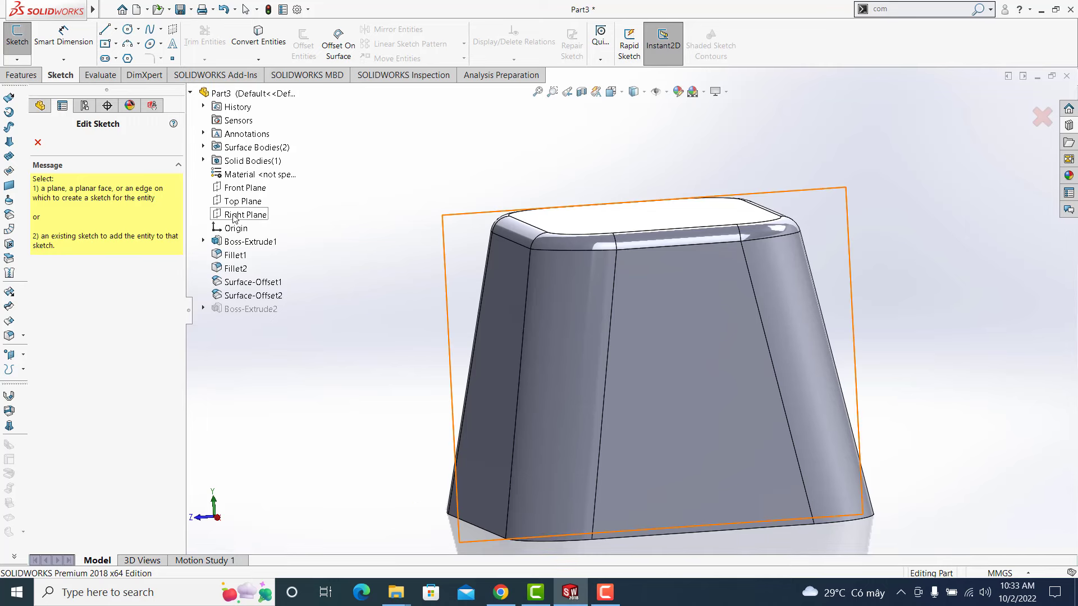
- On the Right Plane, offset both side edges of the part 10 mm inward
click(232, 213)
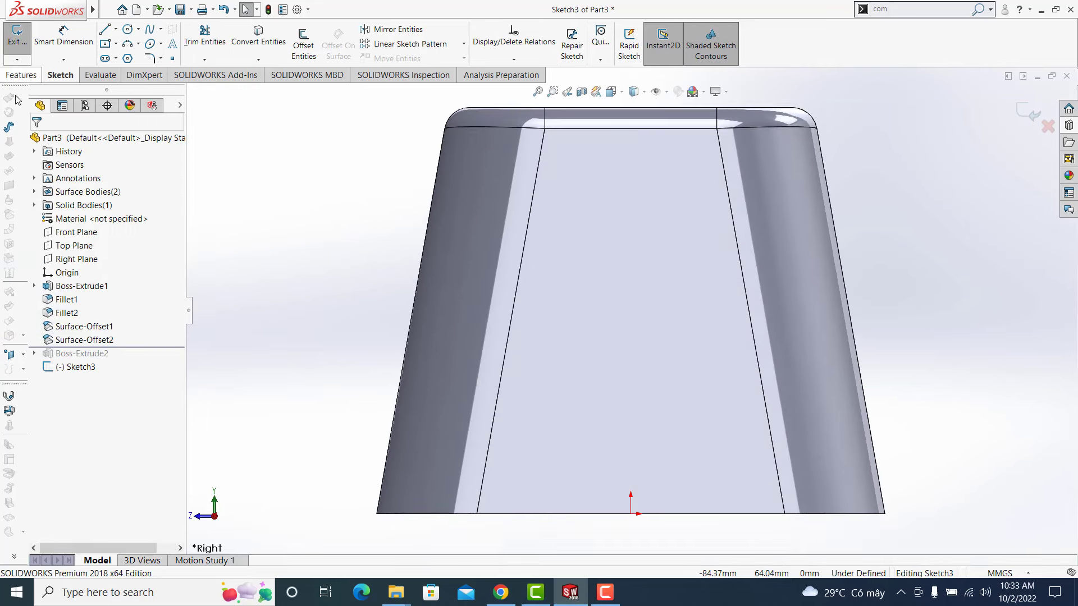
click(303, 42)
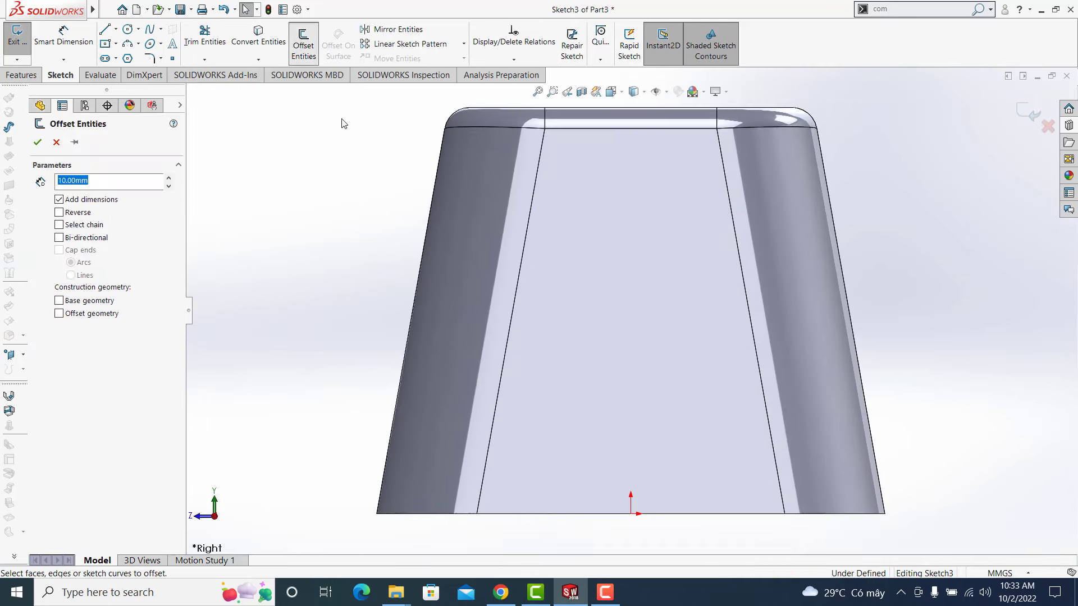
click(420, 261)
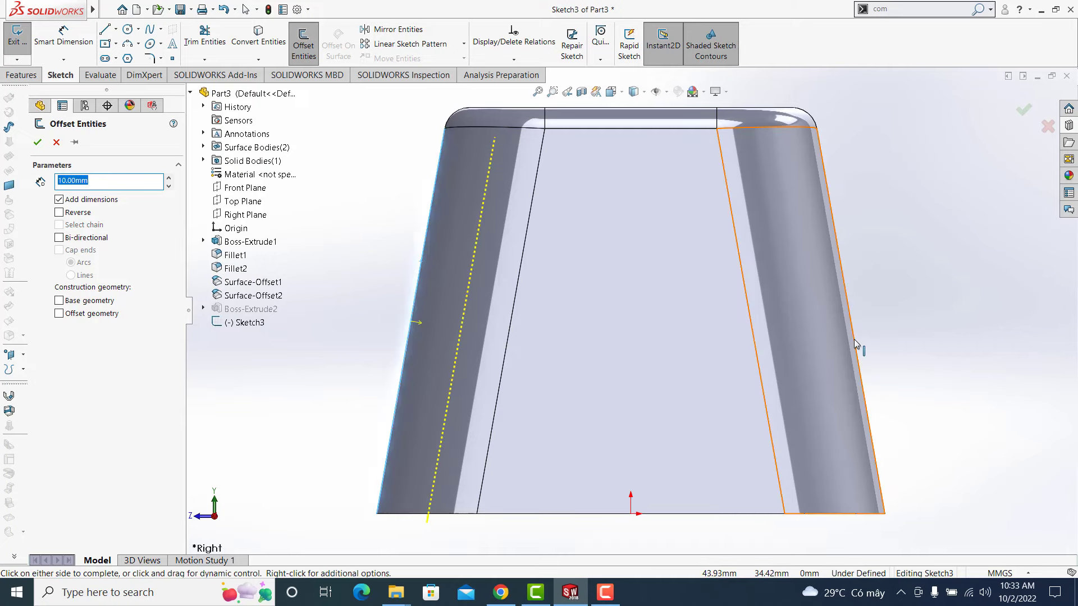
click(35, 144)
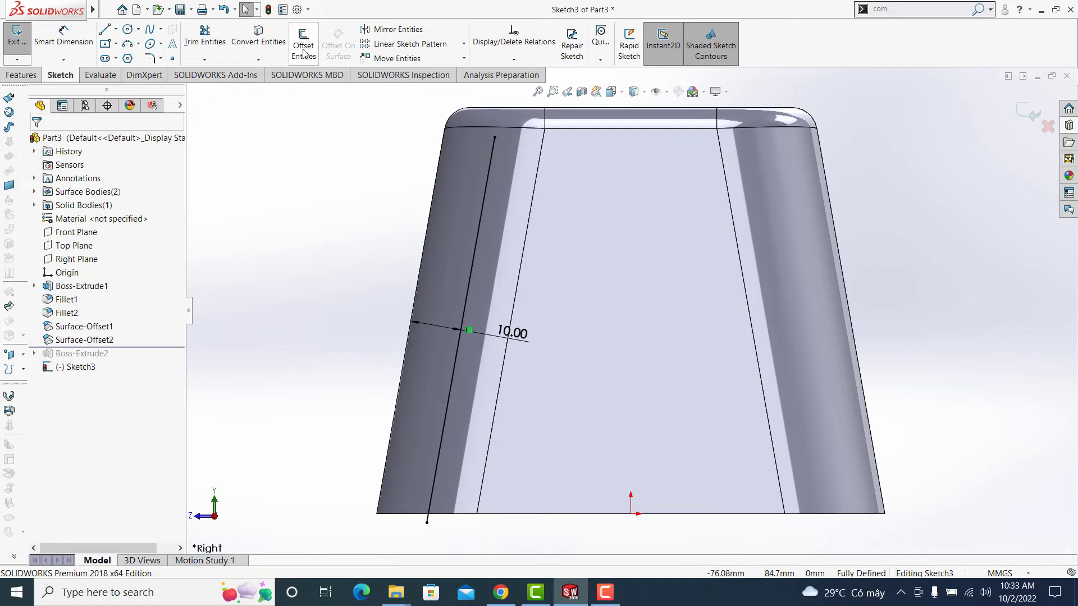
click(858, 356)
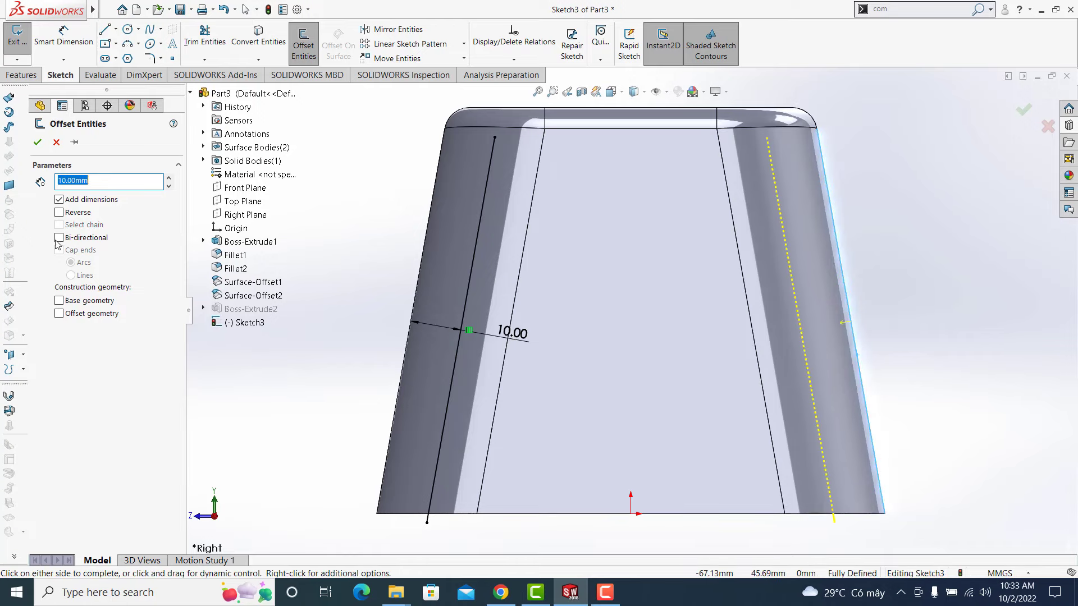
click(37, 142)
- Draw horizontal top and bottom lines joining the two offset lines
click(105, 29)
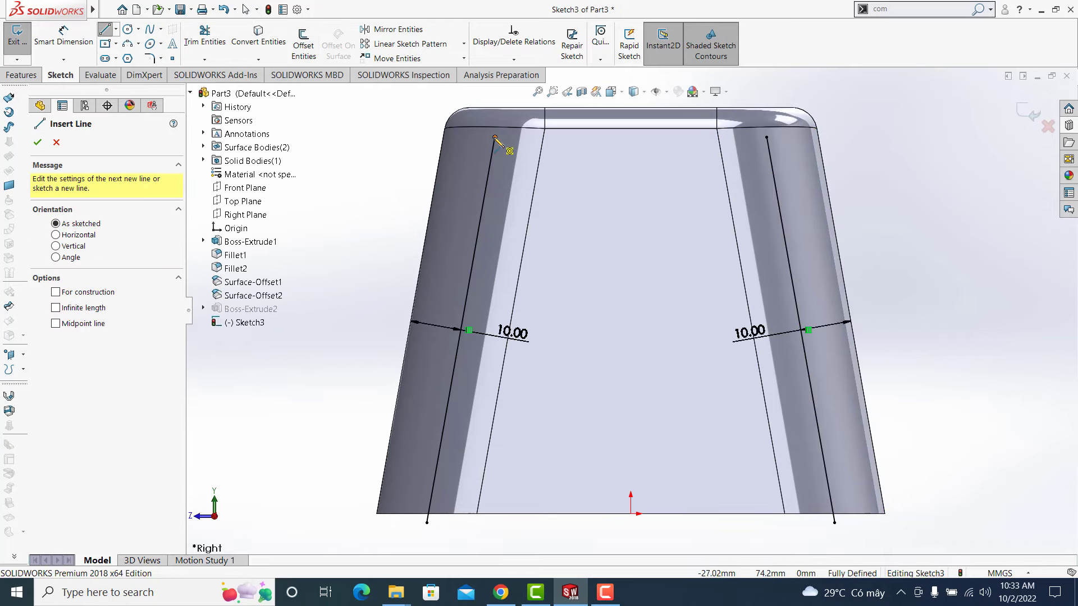
drag(495, 137, 766, 137)
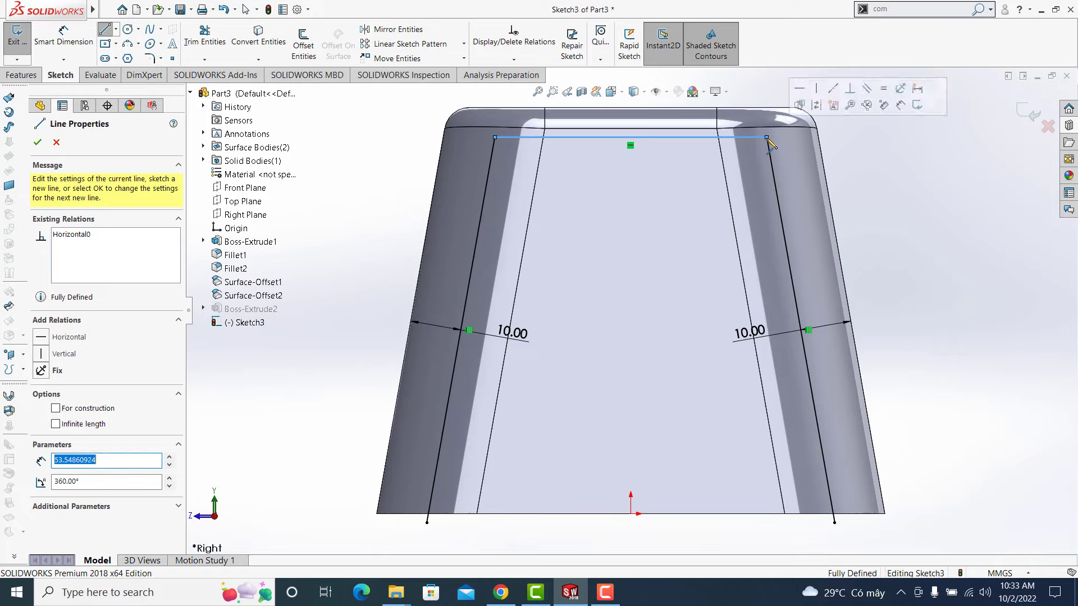
key(Escape)
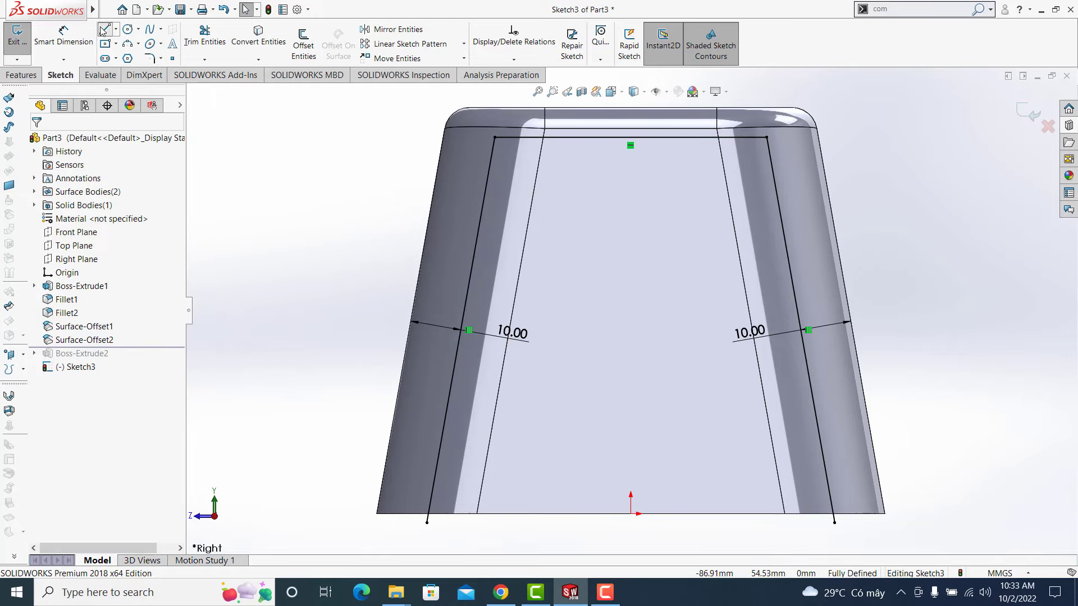
click(103, 31)
drag(428, 521, 834, 519)
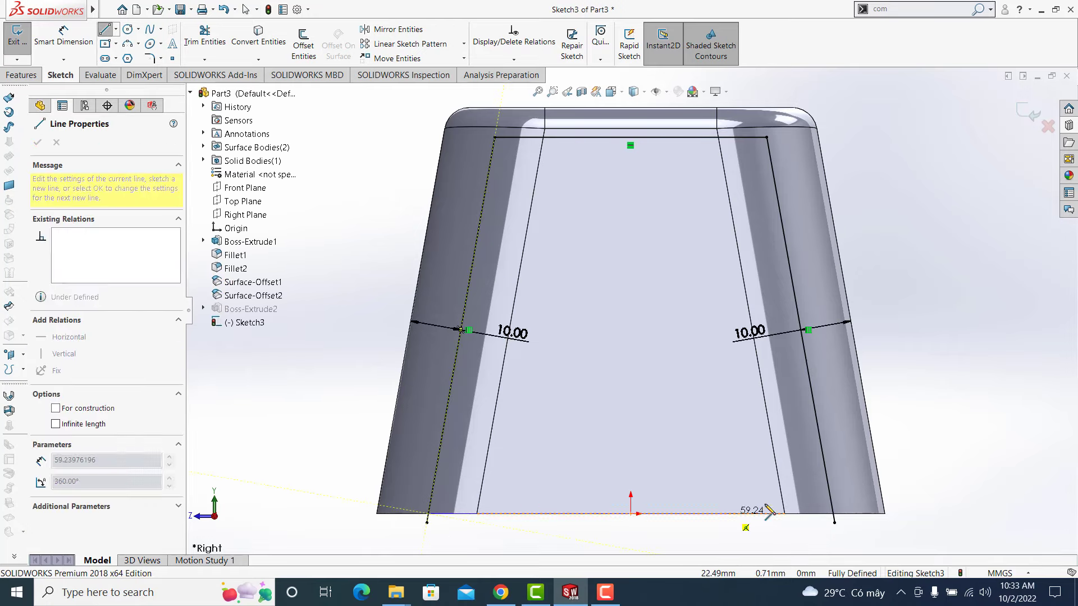
key(Escape)
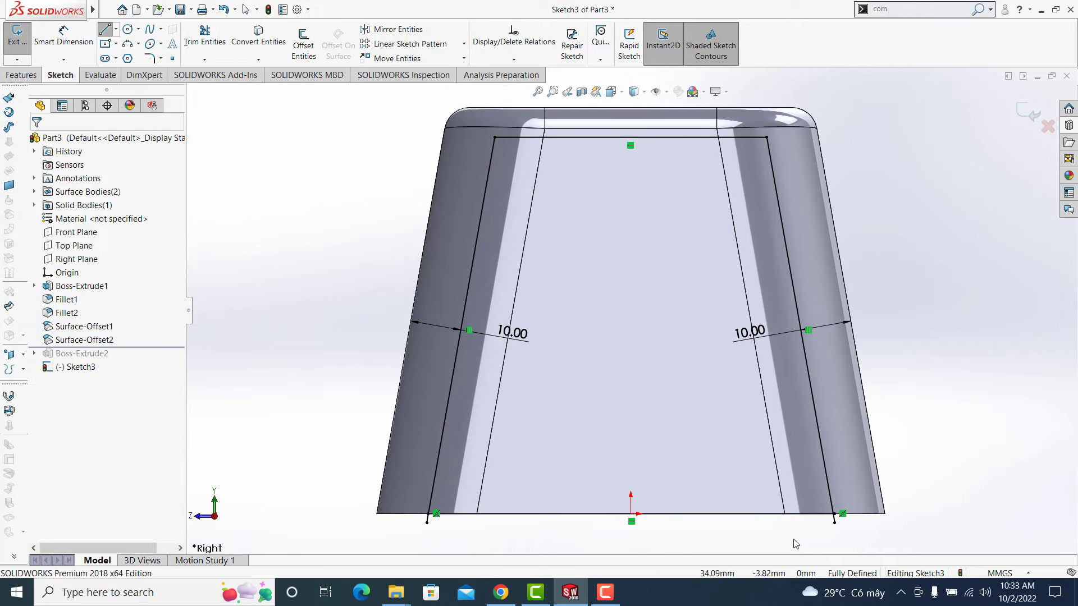
- Trim the leftover corner stubs and exit the finished Sketch3
click(206, 40)
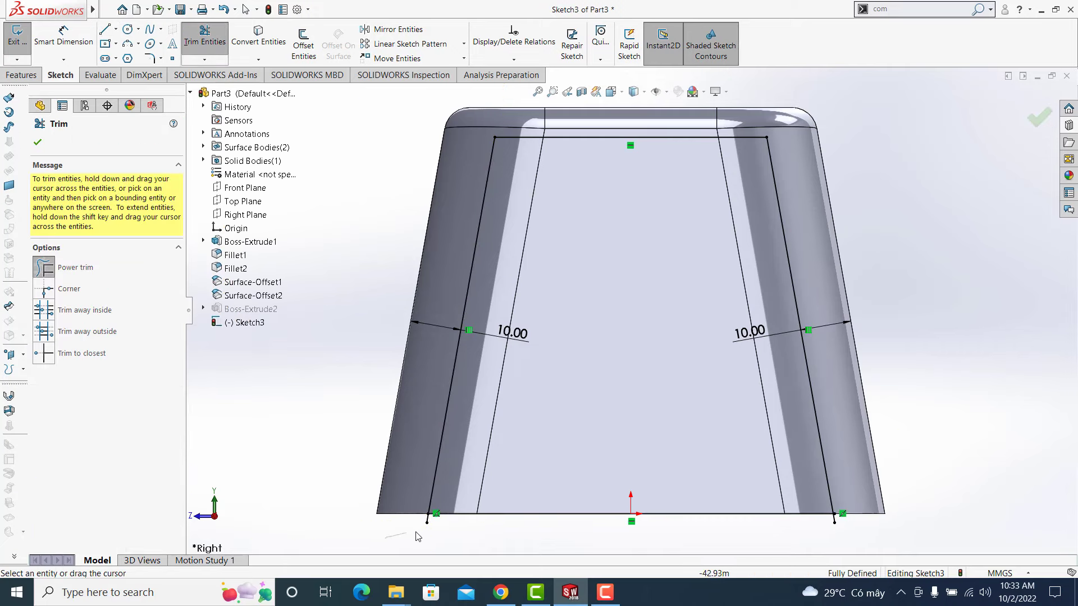
drag(443, 534, 806, 533)
scroll(845, 524, down, 3)
scroll(839, 523, down, 3)
scroll(679, 387, down, 2)
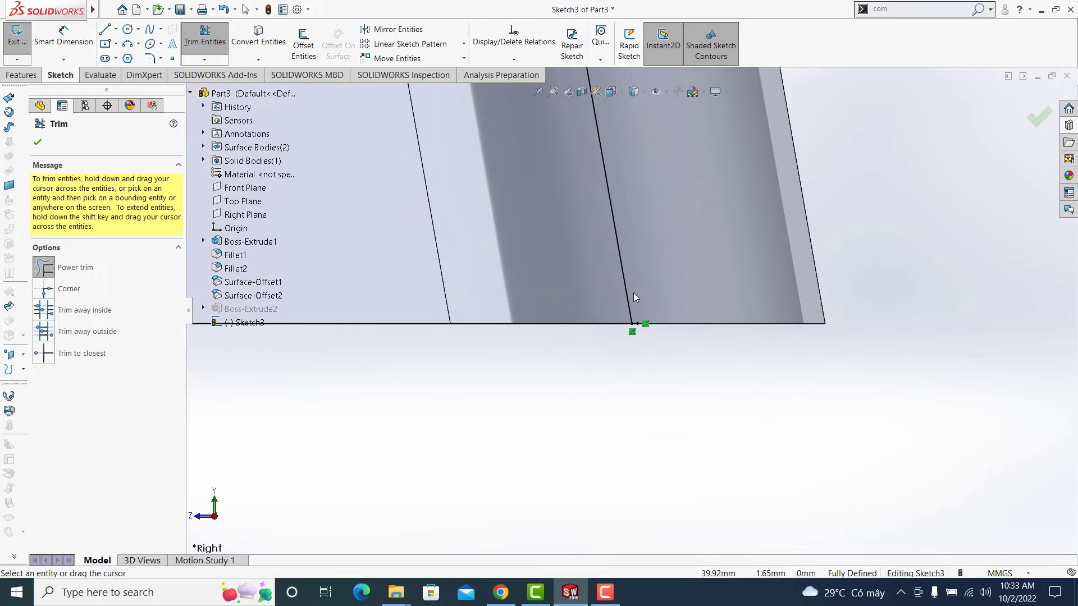
drag(633, 297, 684, 399)
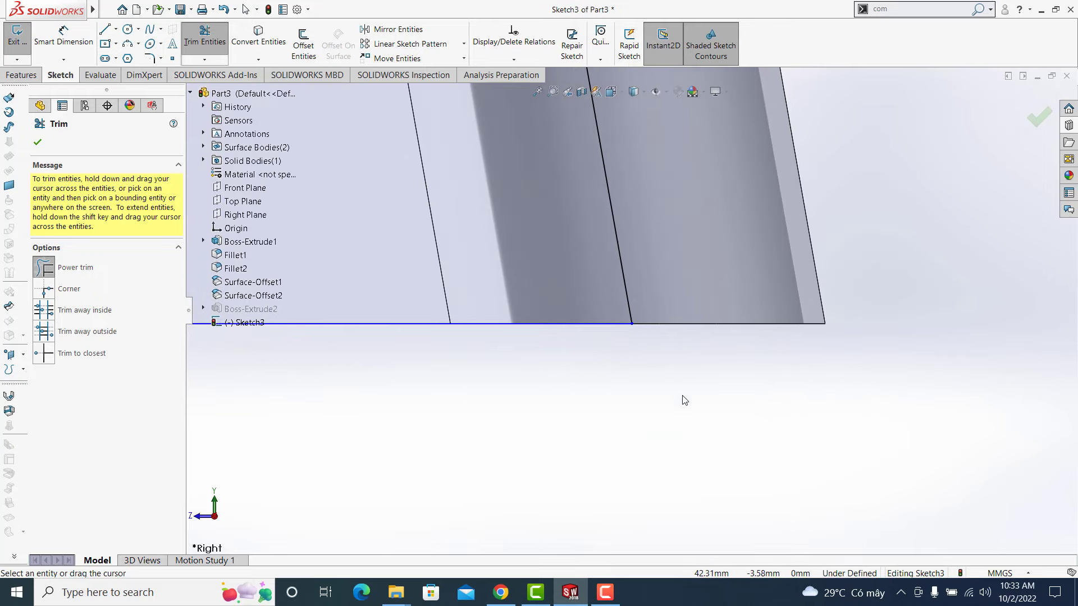
click(1031, 123)
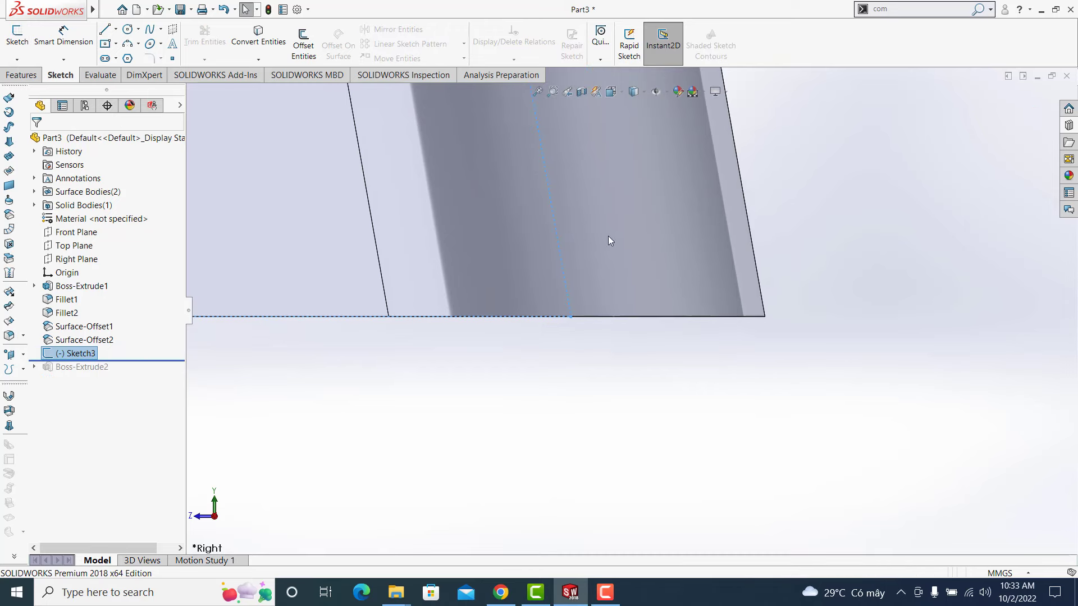
- Offset the front face 10 mm to create Surface-Offset3
key(f)
mouse_move(589, 219)
middle_down()
mouse_move(555, 264)
mouse_move(577, 260)
middle_up()
key(Escape)
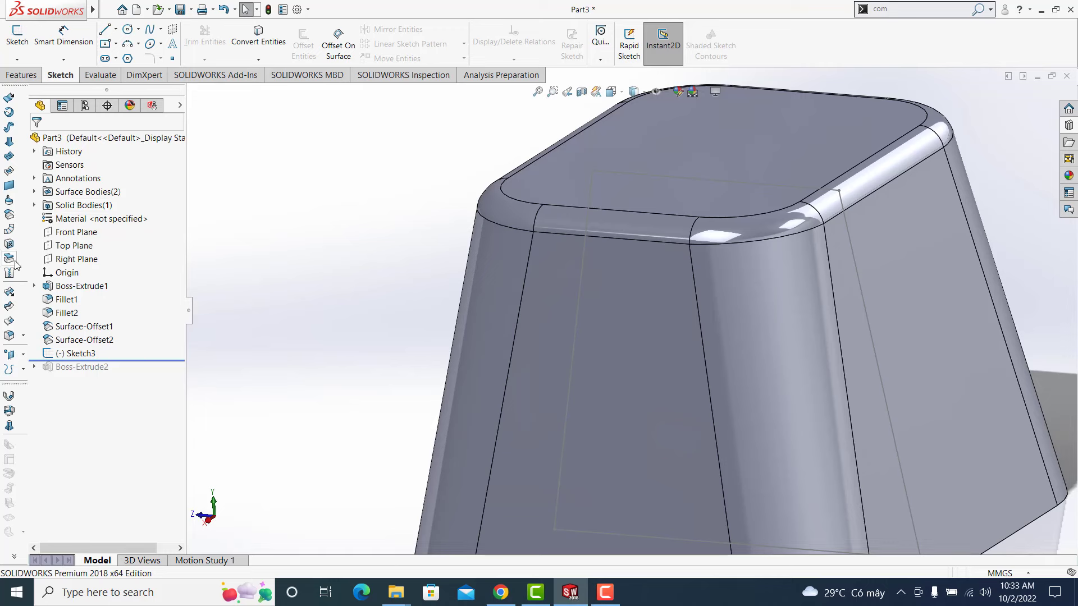
click(12, 222)
click(686, 356)
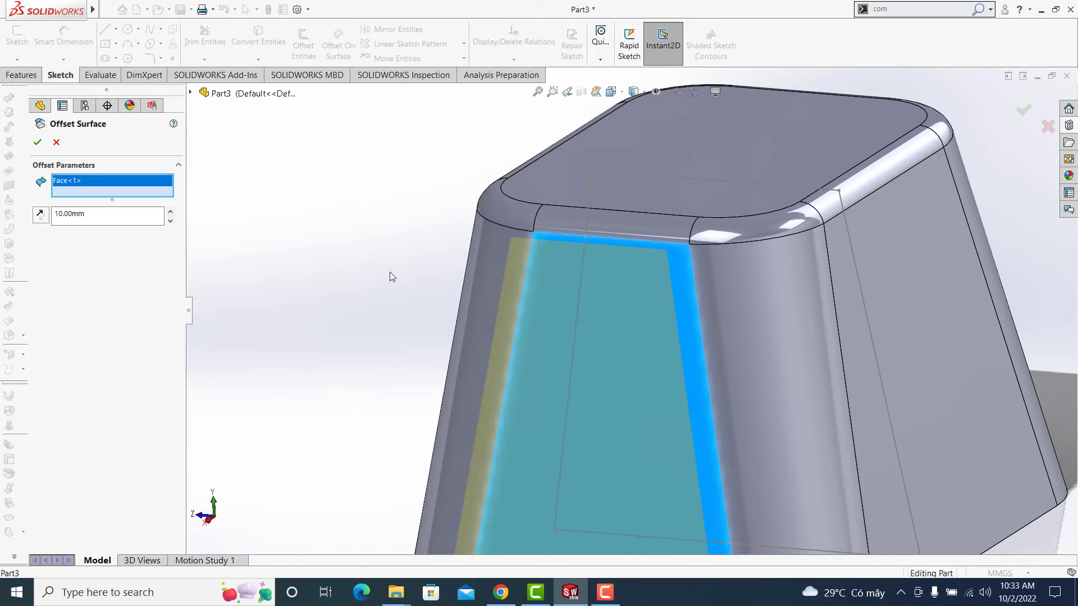
scroll(561, 194, up, 5)
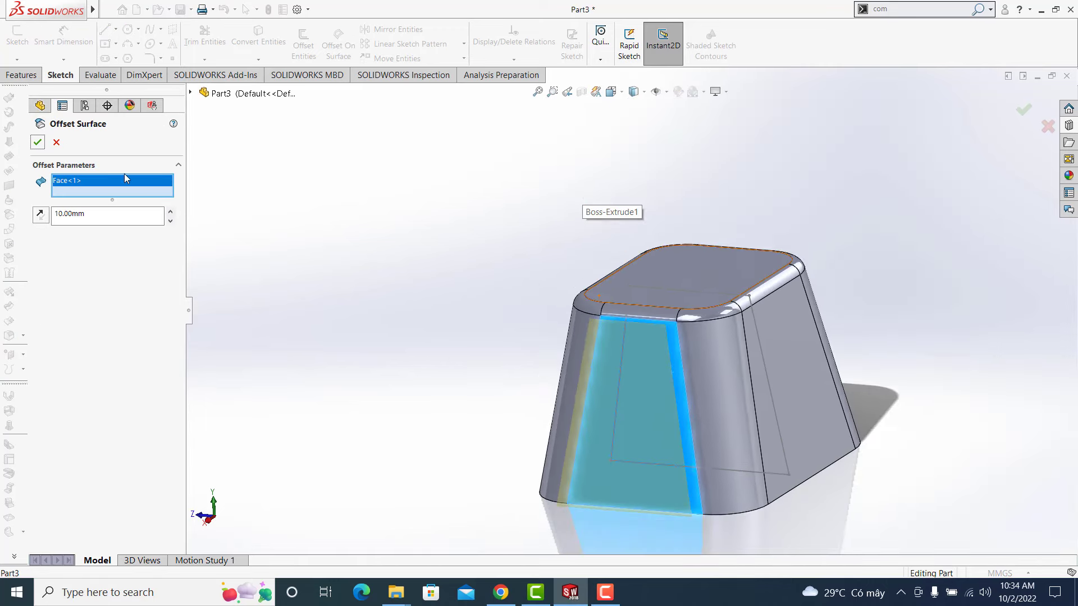
click(37, 142)
- Start a second 10 mm offset surface on the opposite side, clearing the mistaken face picks
middle_drag(533, 257, 12, 242)
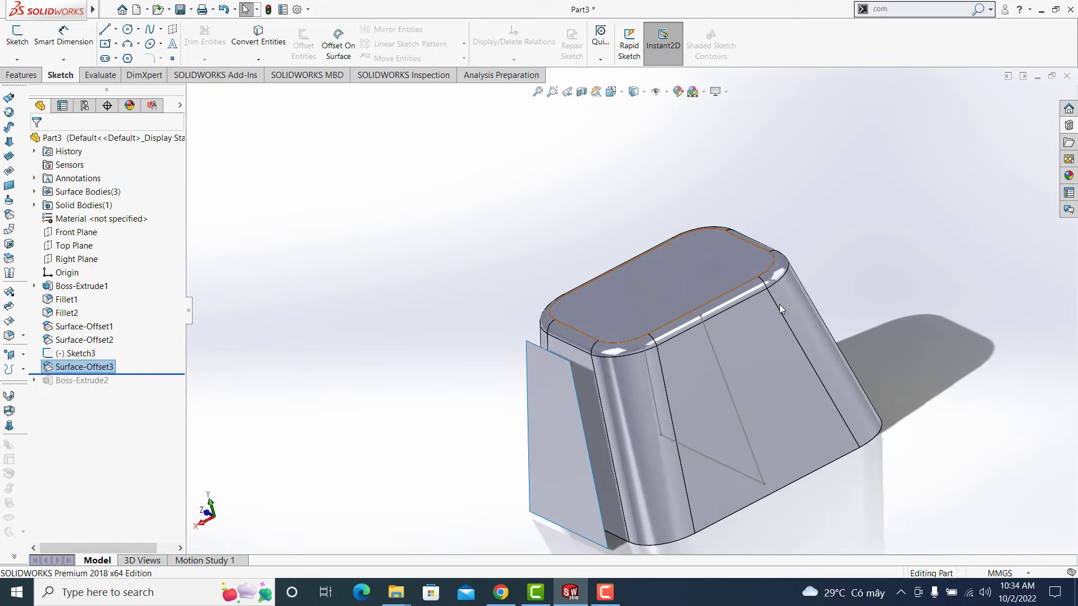
click(9, 214)
middle_drag(392, 253, 885, 341)
click(874, 335)
click(645, 293)
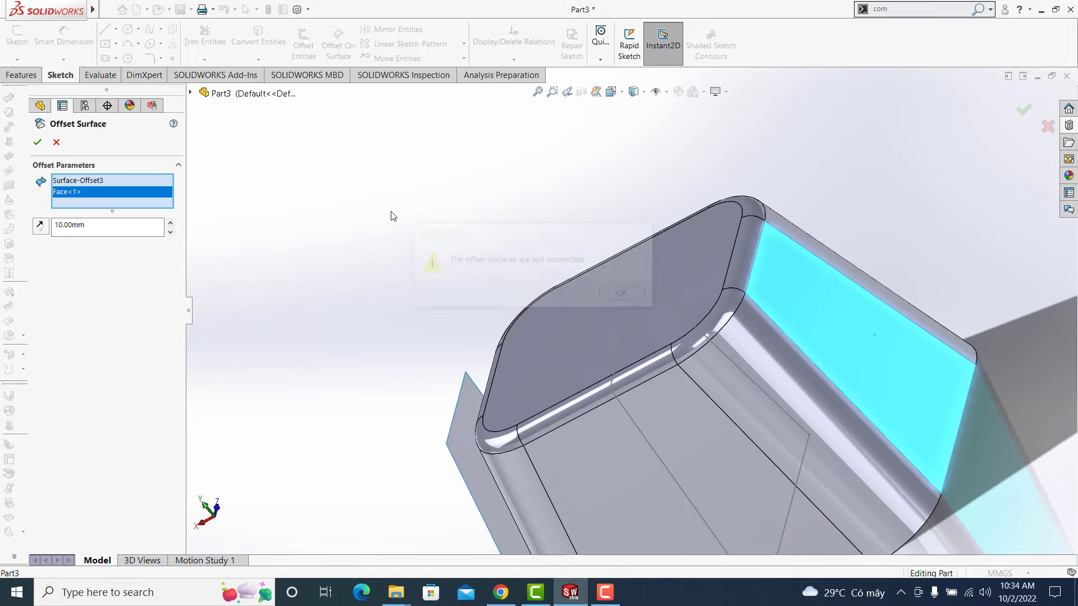
right_click(120, 203)
click(160, 207)
- Offset the broad opposite side face 10 mm to create Surface-Offset4
click(868, 290)
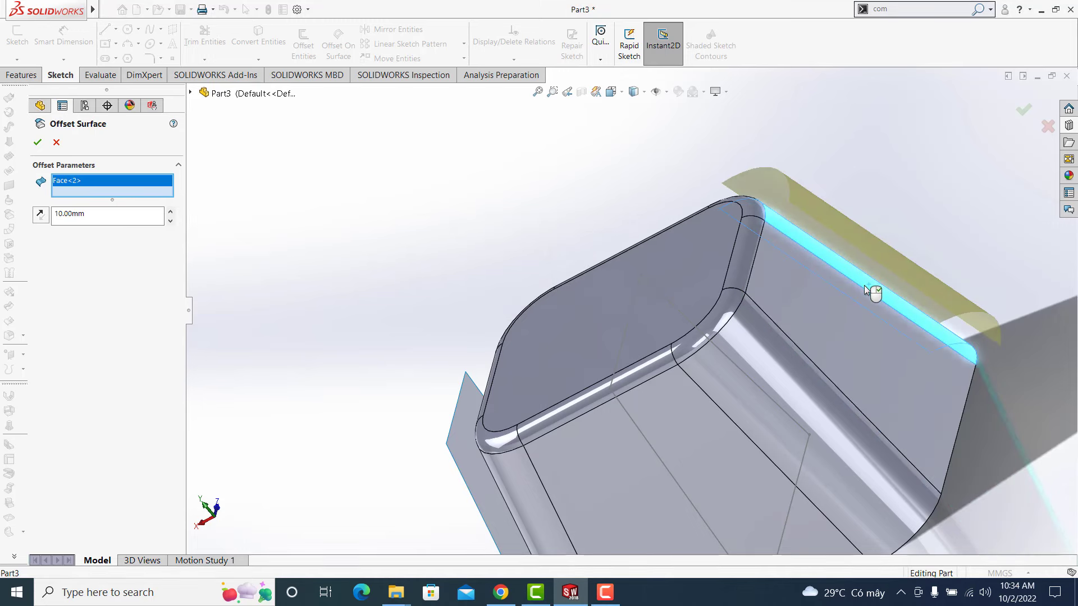
right_click(158, 192)
click(185, 199)
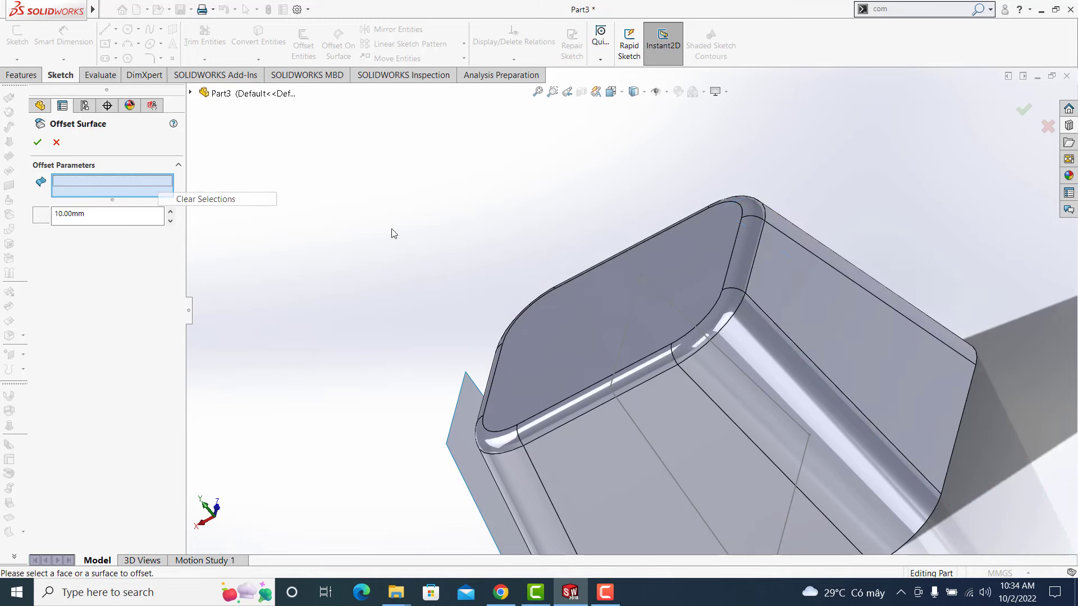
click(775, 281)
click(1024, 115)
mouse_move(1024, 116)
middle_down()
mouse_move(777, 229)
mouse_move(654, 329)
mouse_move(523, 194)
middle_up()
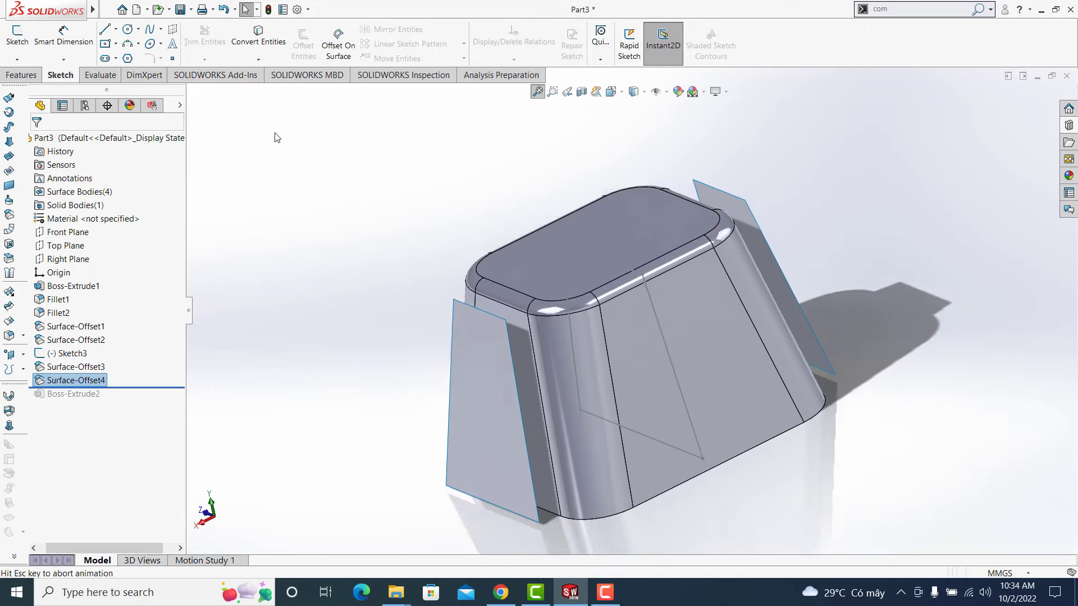
key(f)
click(22, 75)
click(19, 55)
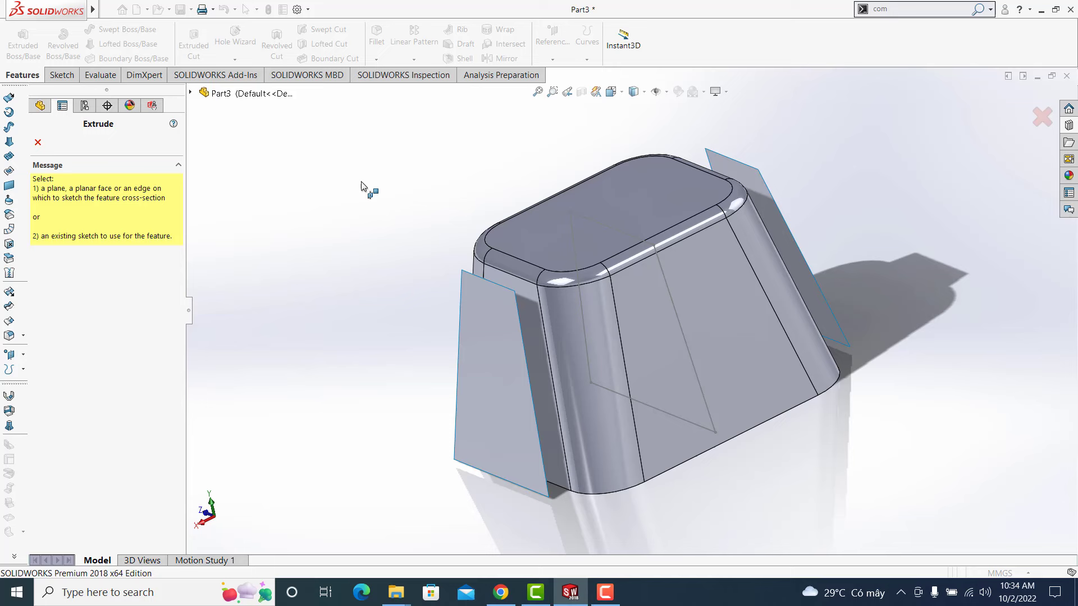
- Extrude Sketch3 in Direction 1 up to Surface-Offset3
click(661, 270)
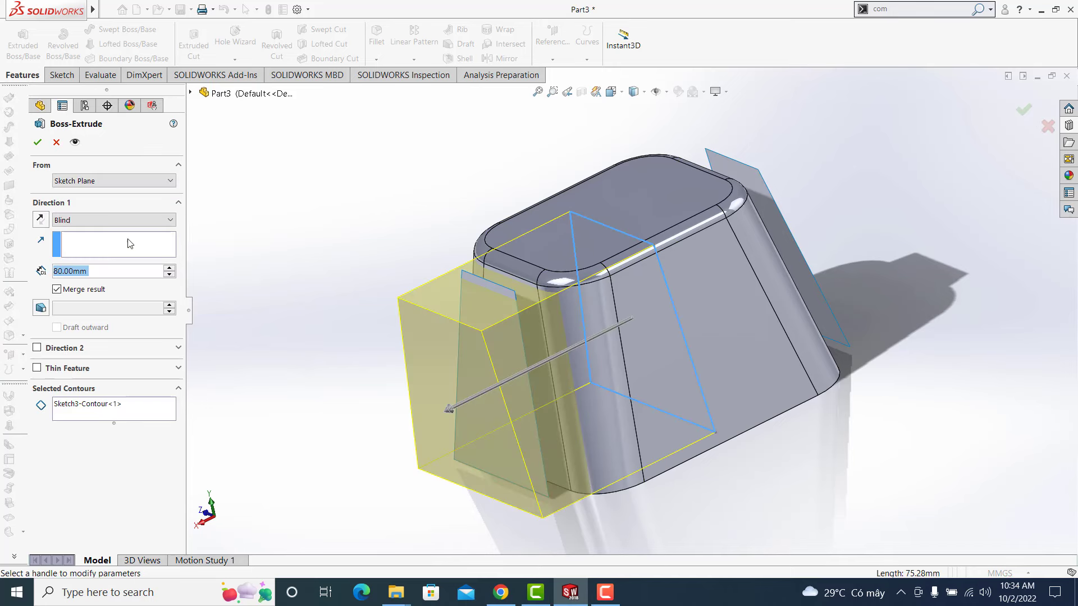
click(128, 222)
click(127, 263)
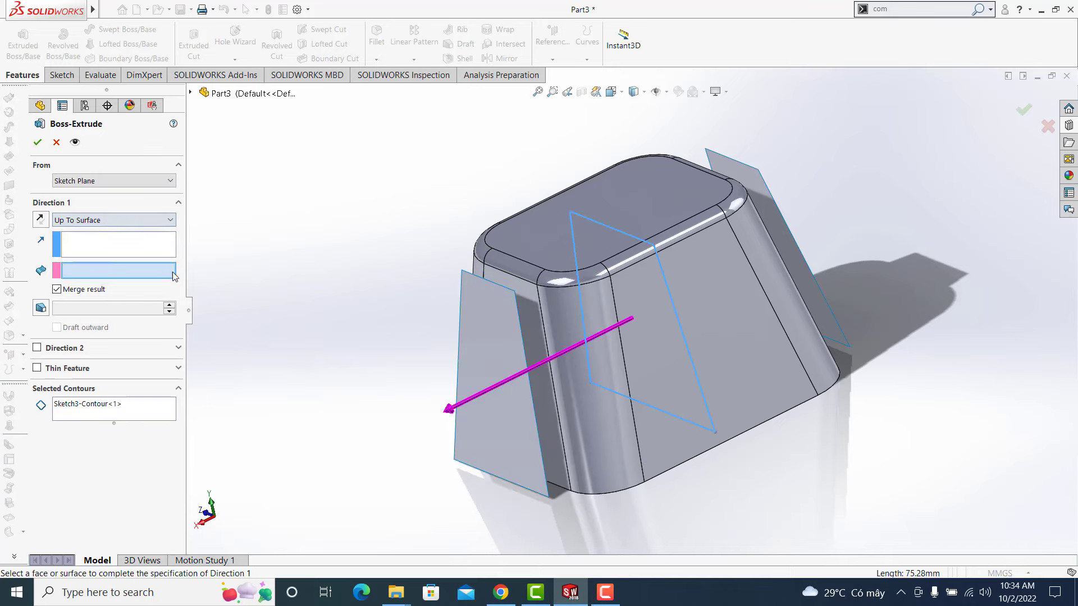
click(483, 342)
- Add Direction 2 up to Surface-Offset4 and confirm Boss-Extrude3
click(102, 350)
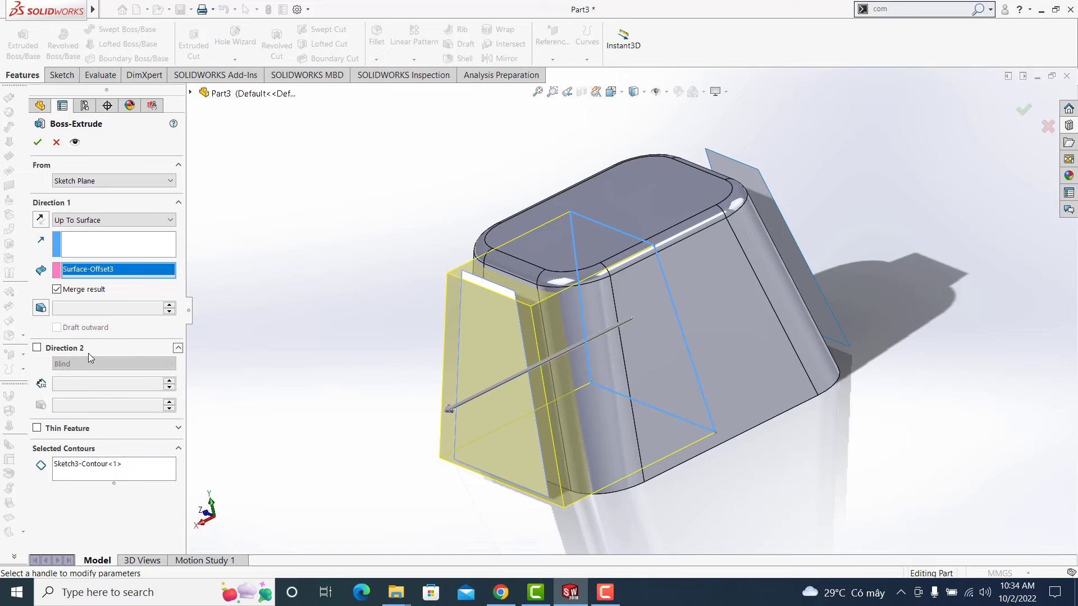
click(37, 347)
click(113, 364)
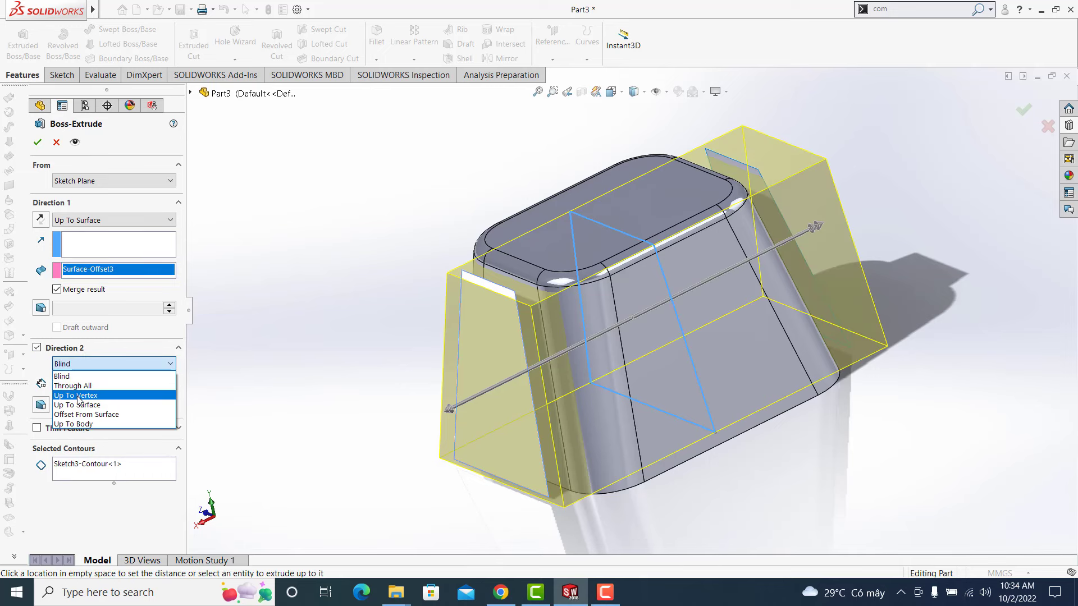
click(85, 395)
click(118, 363)
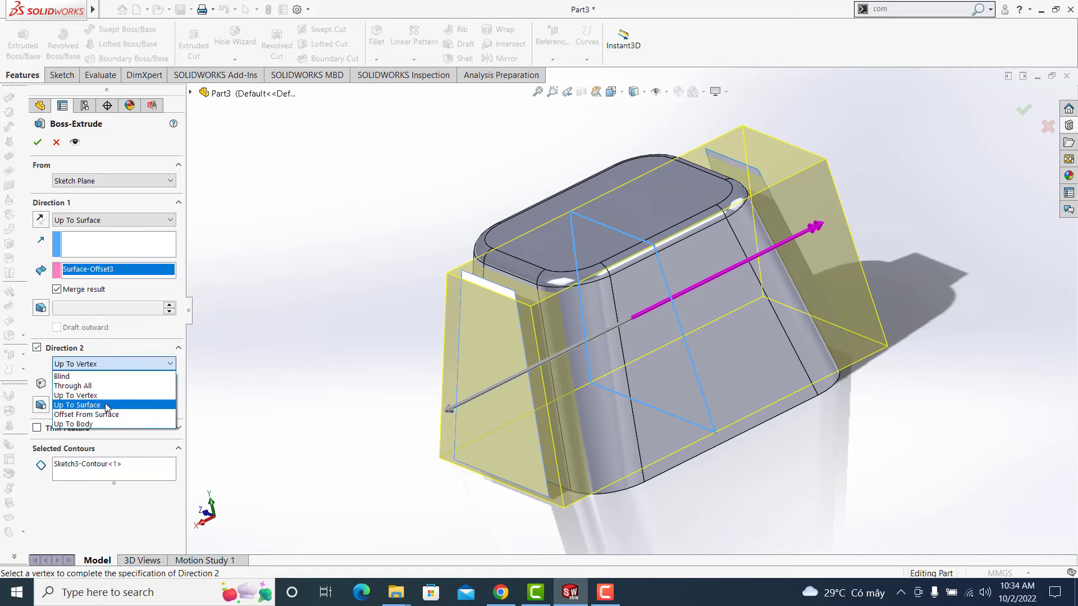
click(128, 406)
click(777, 219)
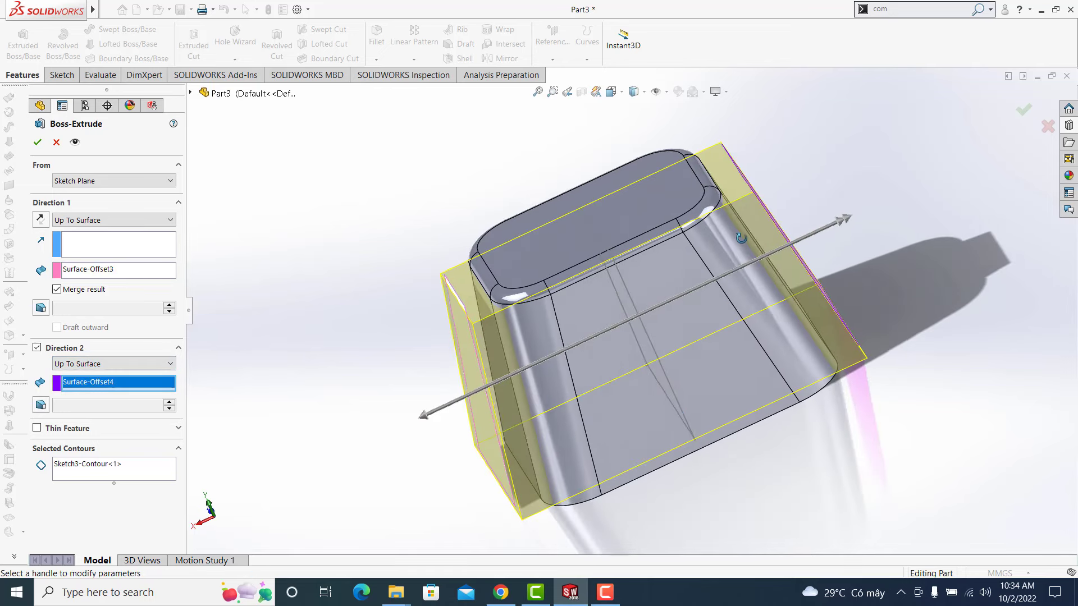
click(1018, 112)
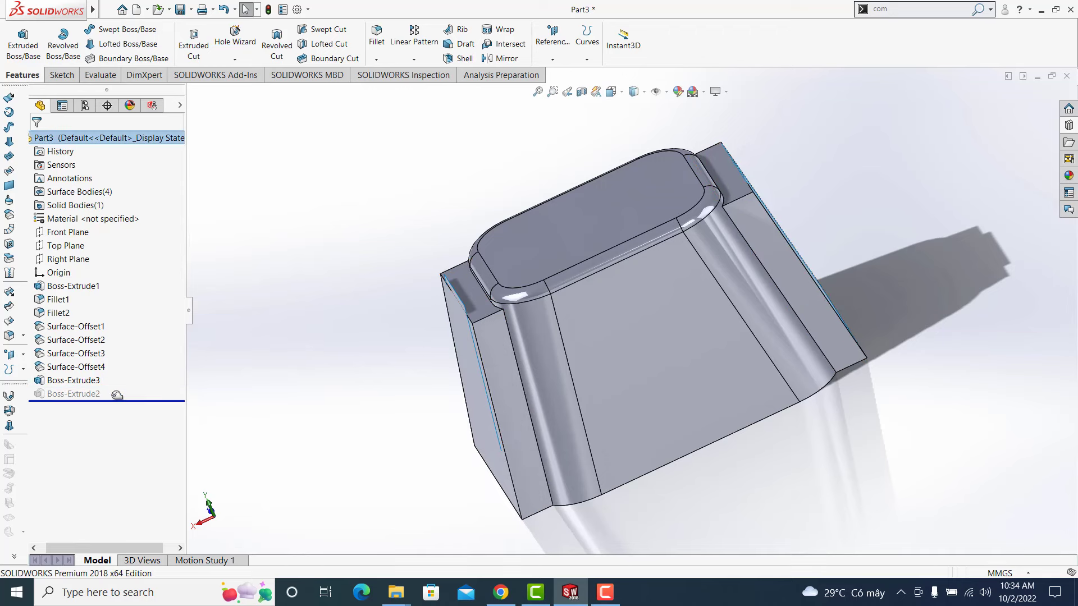
drag(104, 388, 118, 404)
- Hide the offset surfaces around the rebuilt stool body
middle_drag(373, 379, 561, 303)
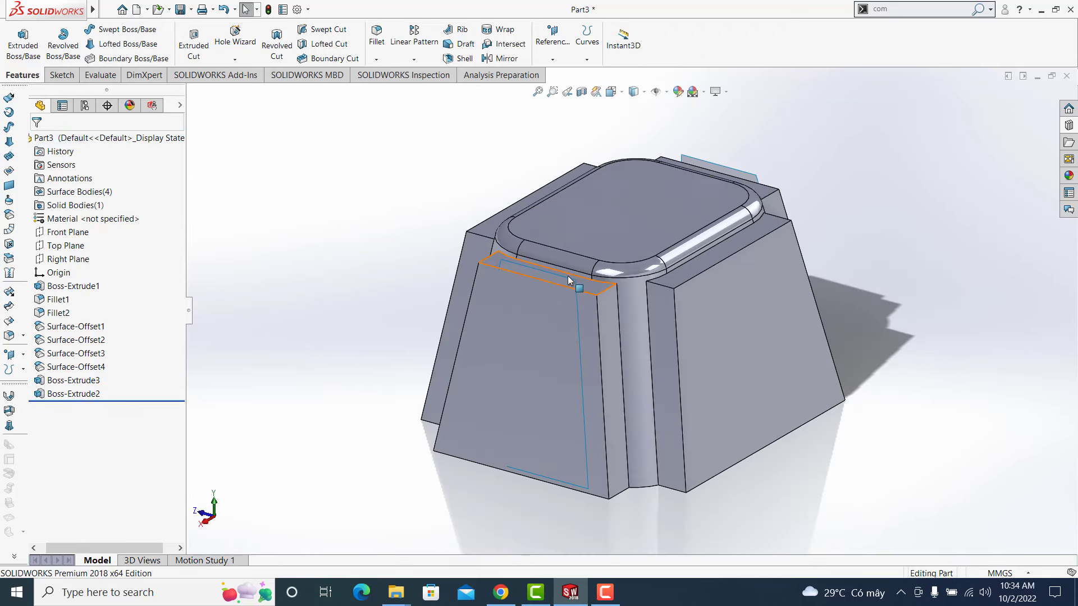
click(569, 282)
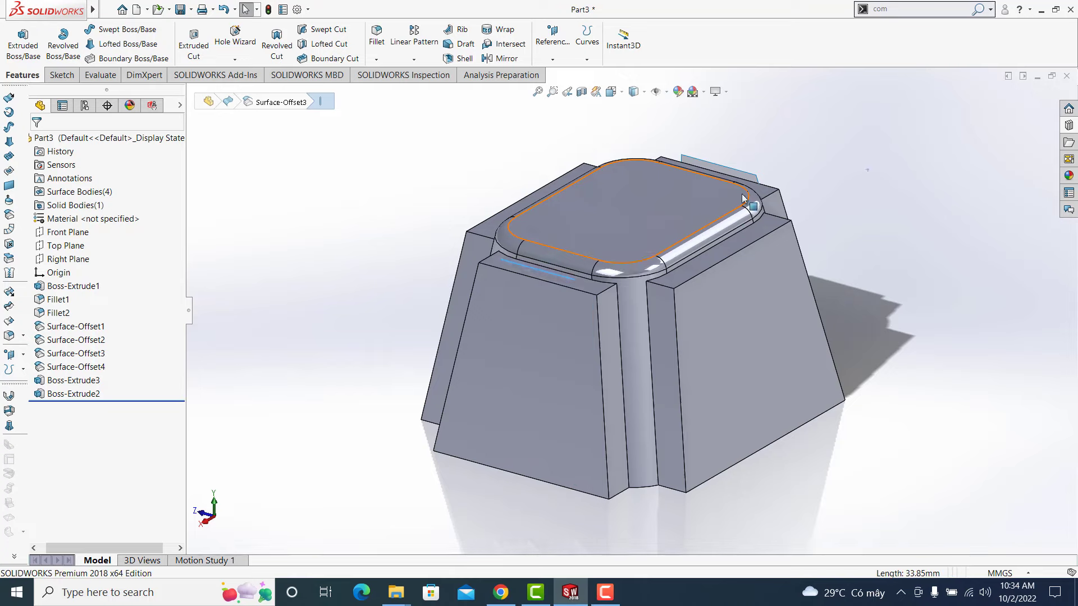
mouse_move(654, 267)
middle_down()
mouse_move(646, 287)
mouse_move(679, 236)
middle_up()
click(676, 233)
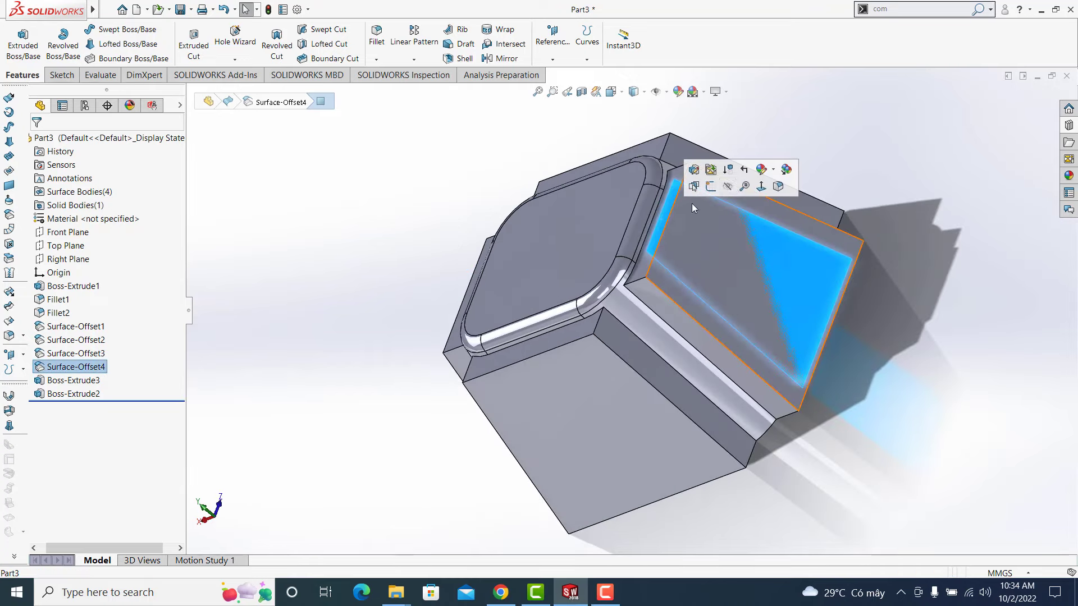
click(735, 188)
mouse_move(735, 188)
middle_down()
mouse_move(558, 255)
mouse_move(618, 265)
middle_up()
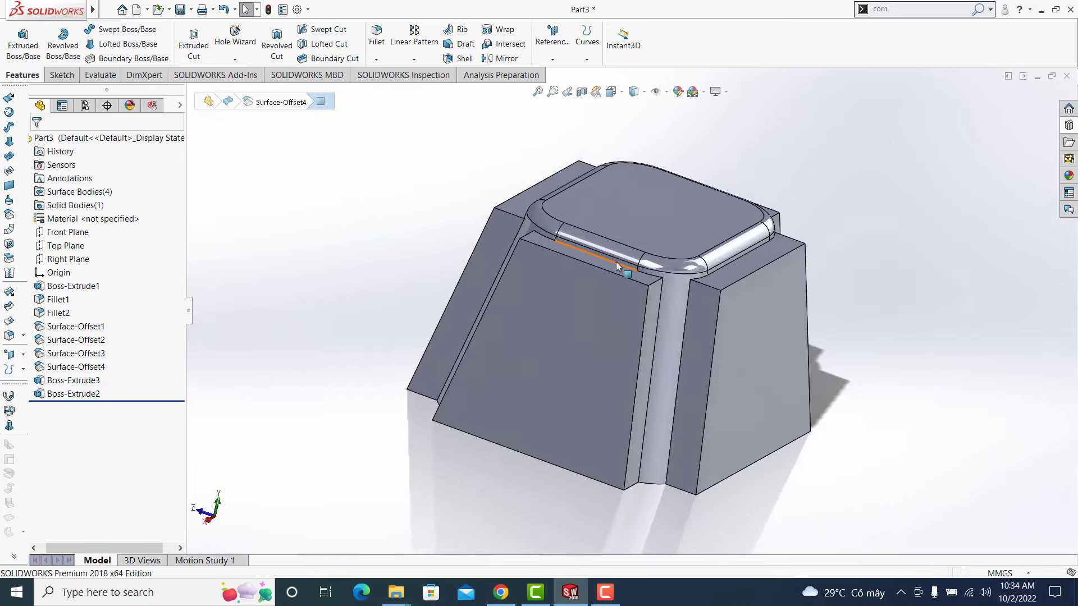
- Start a fillet on the first leg-block edge with a 15 mm radius
click(378, 35)
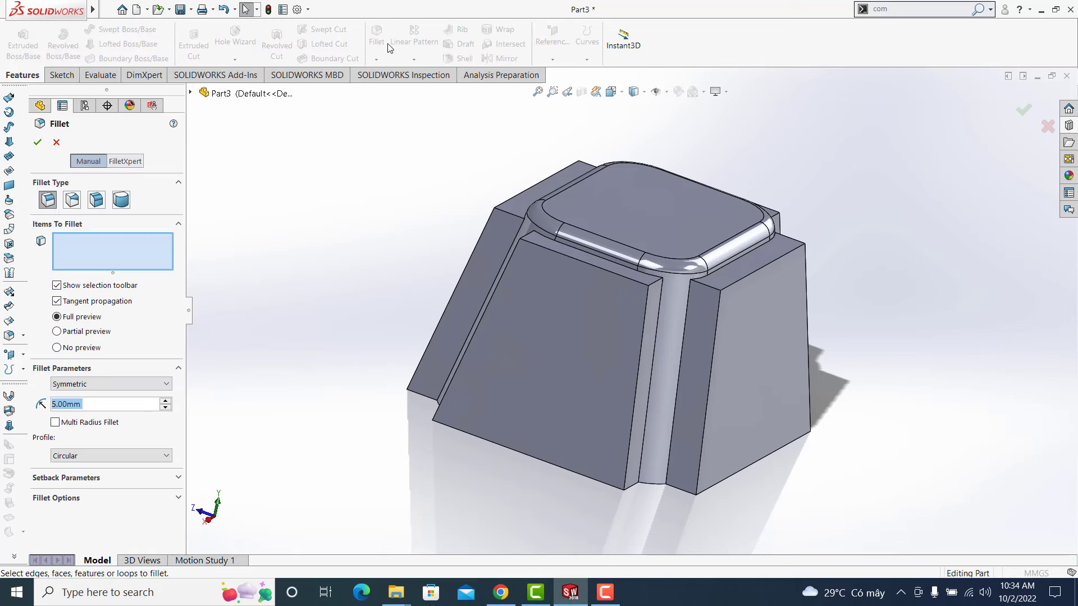
click(655, 285)
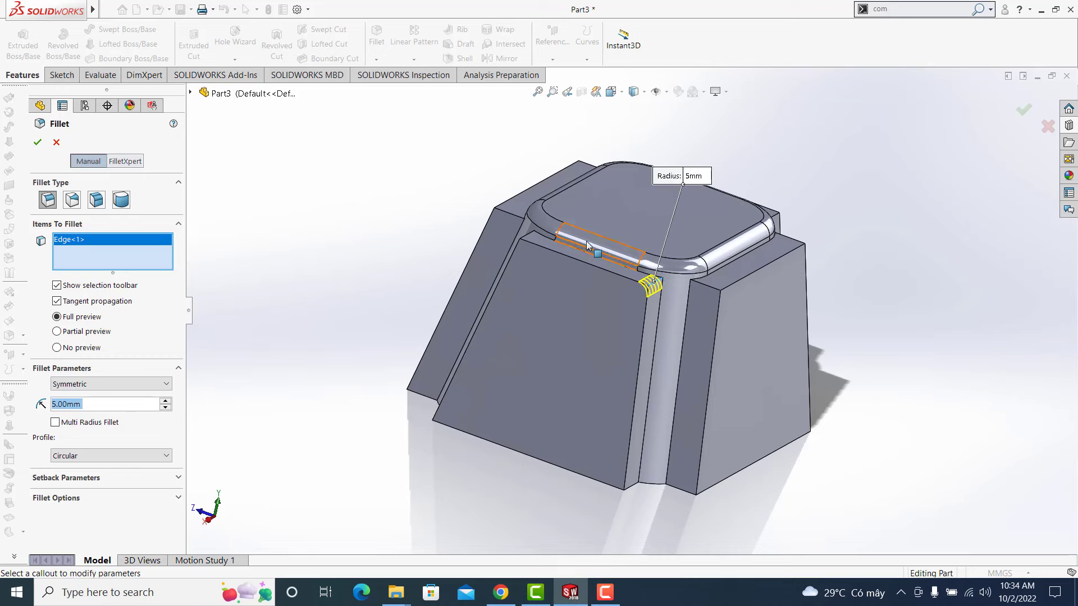
text(20)
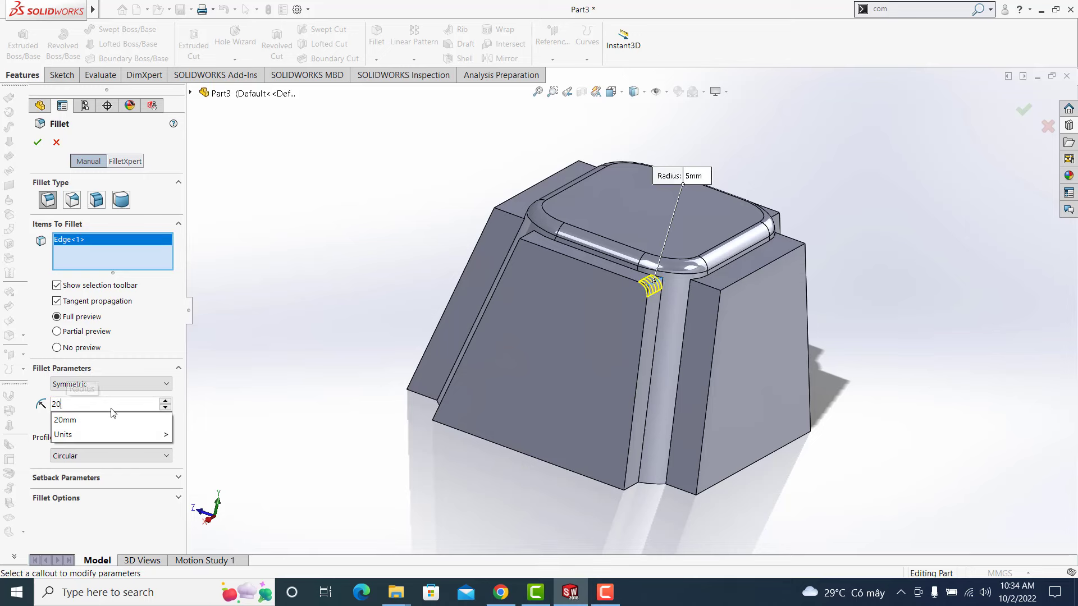
key(Return)
scroll(634, 264, down, 5)
text(1)
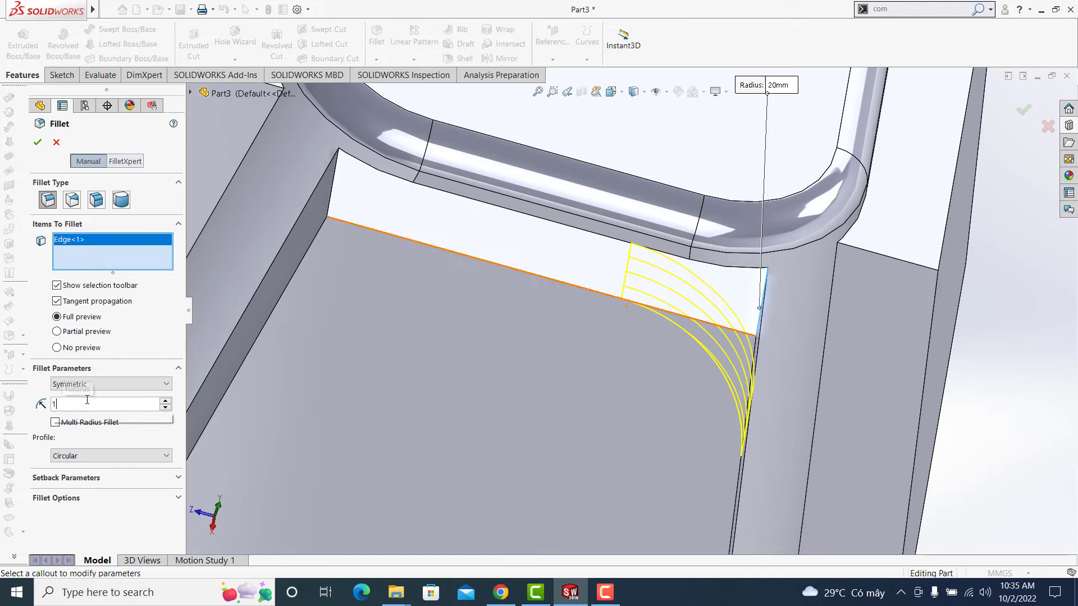
text(0)
key(Return)
text(15)
key(Return)
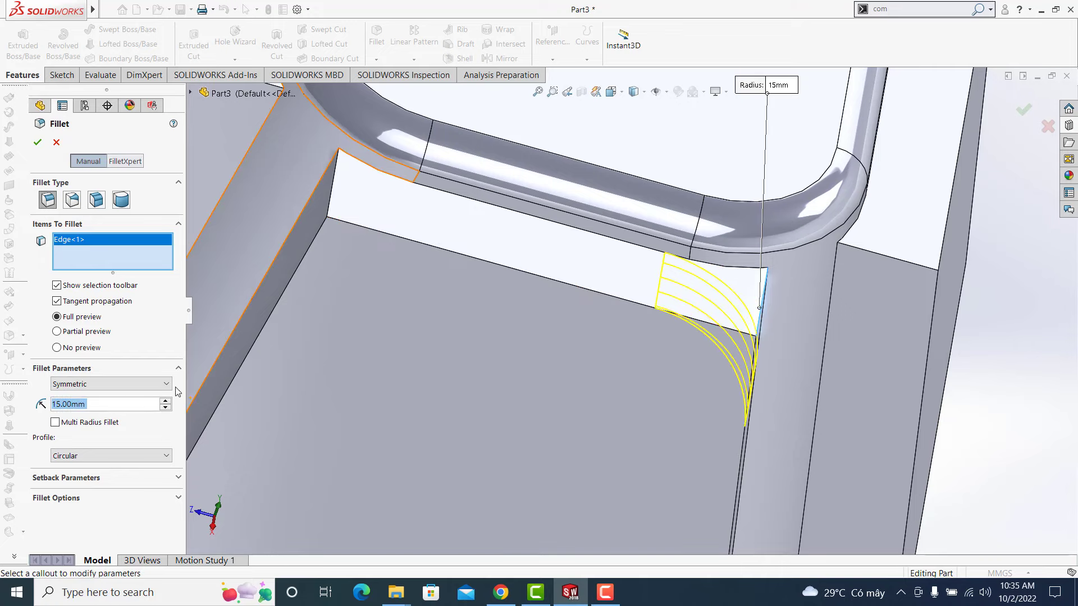
- Add seven more edges beside the top to the 15 mm fillet, creating Fillet3
click(331, 197)
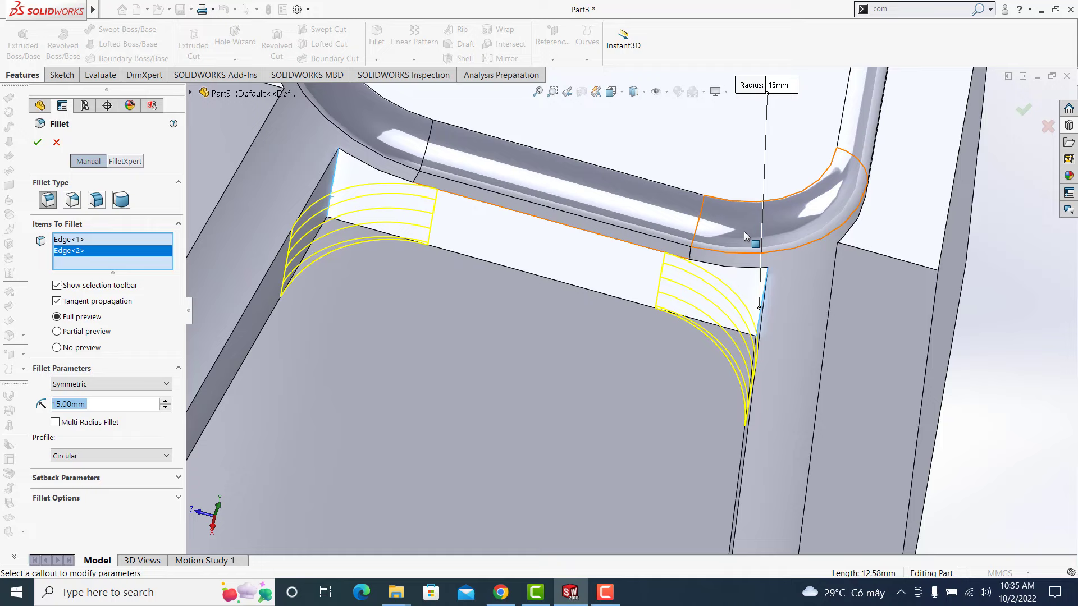
click(874, 257)
scroll(873, 257, down, 5)
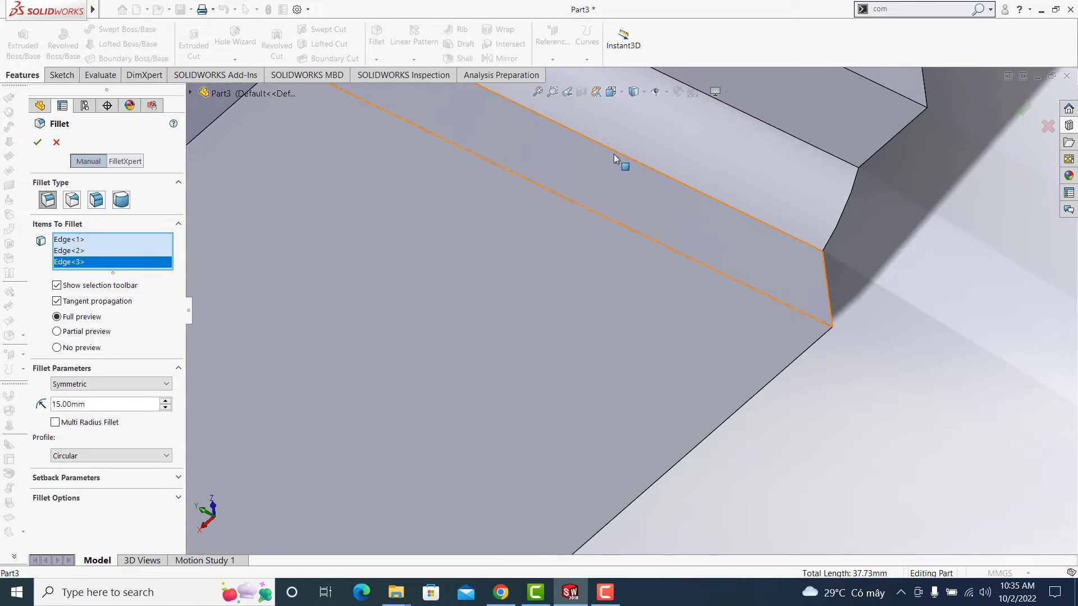
click(539, 91)
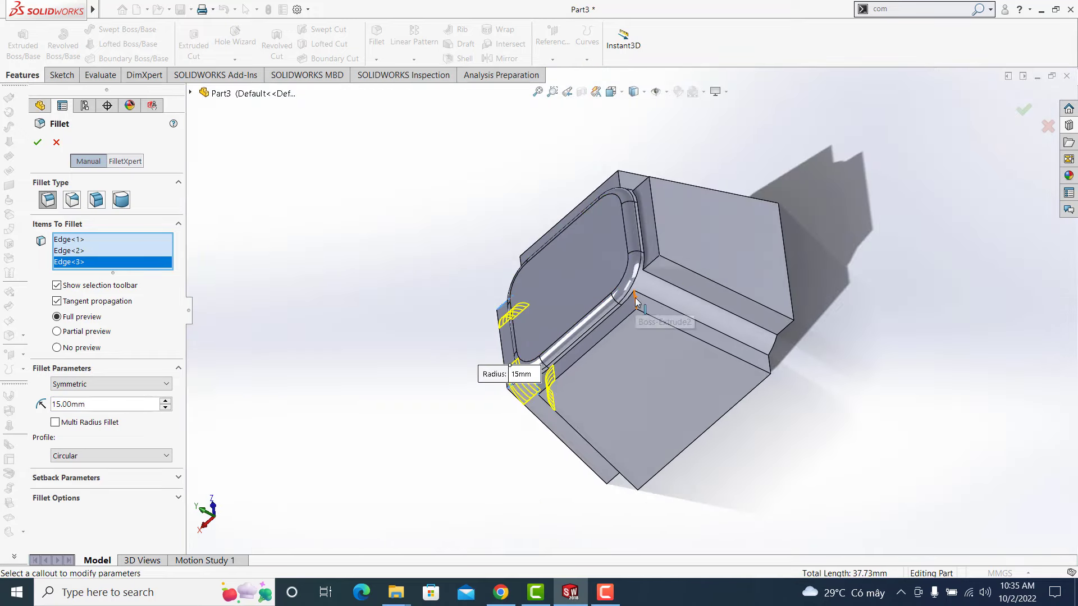
click(635, 297)
click(648, 260)
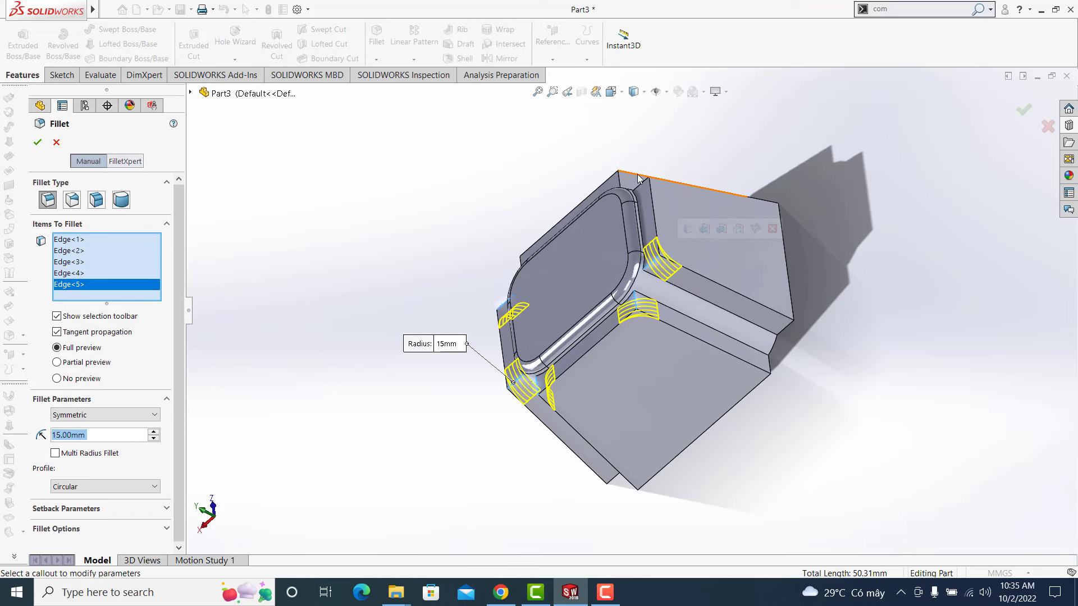
click(644, 188)
middle_drag(561, 202, 658, 209)
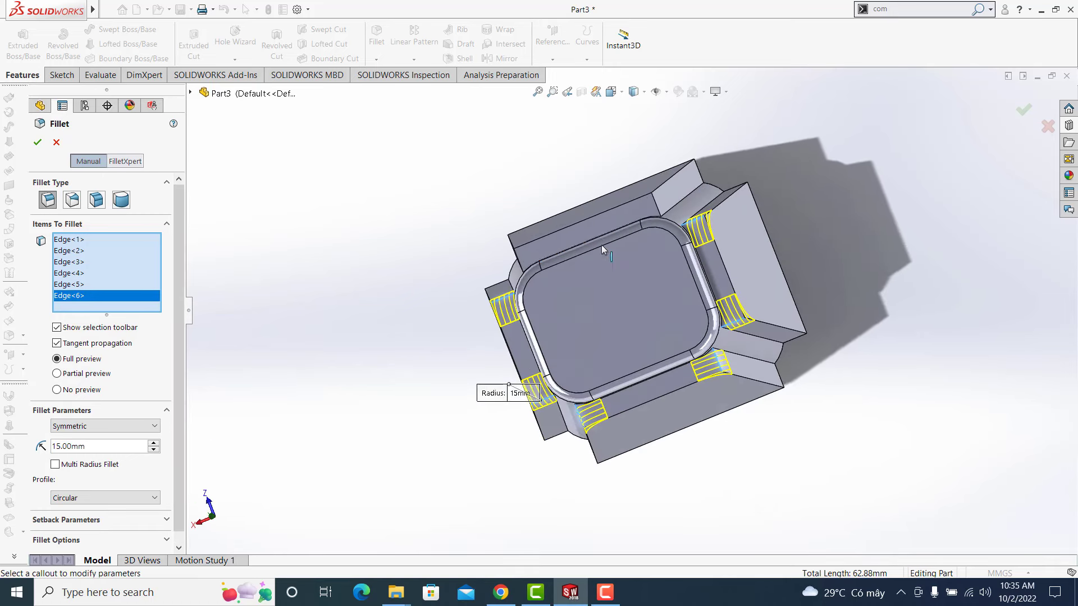
click(658, 208)
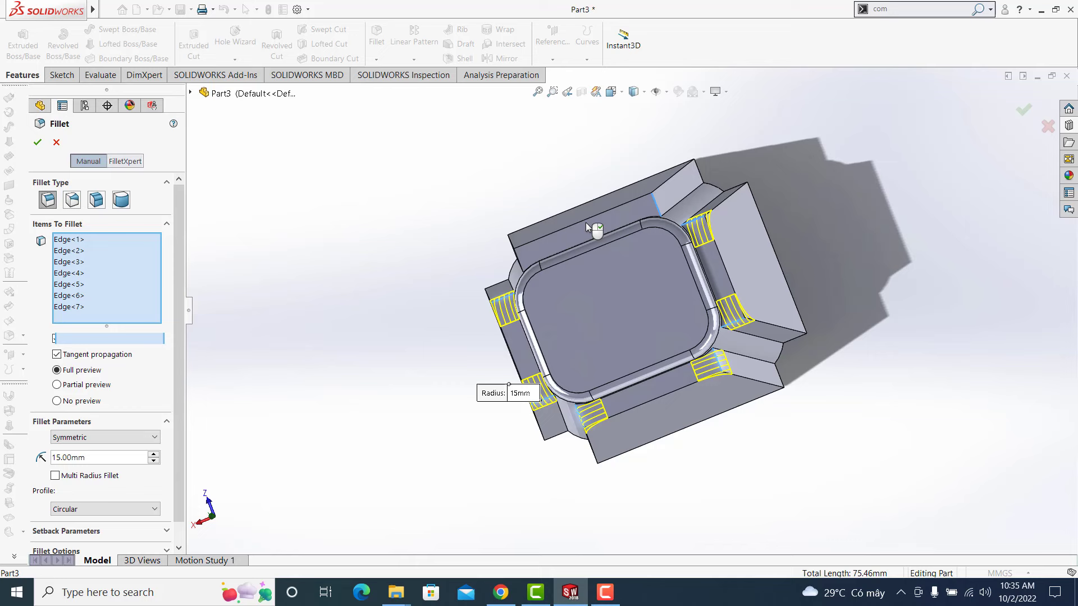
click(521, 265)
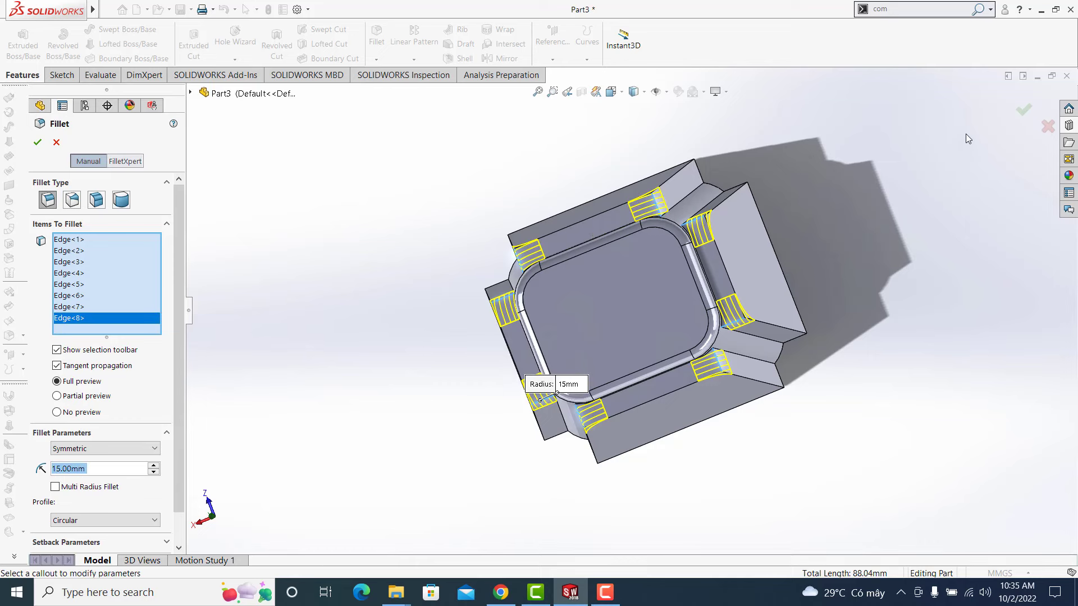
click(1023, 115)
middle_drag(375, 281, 614, 234)
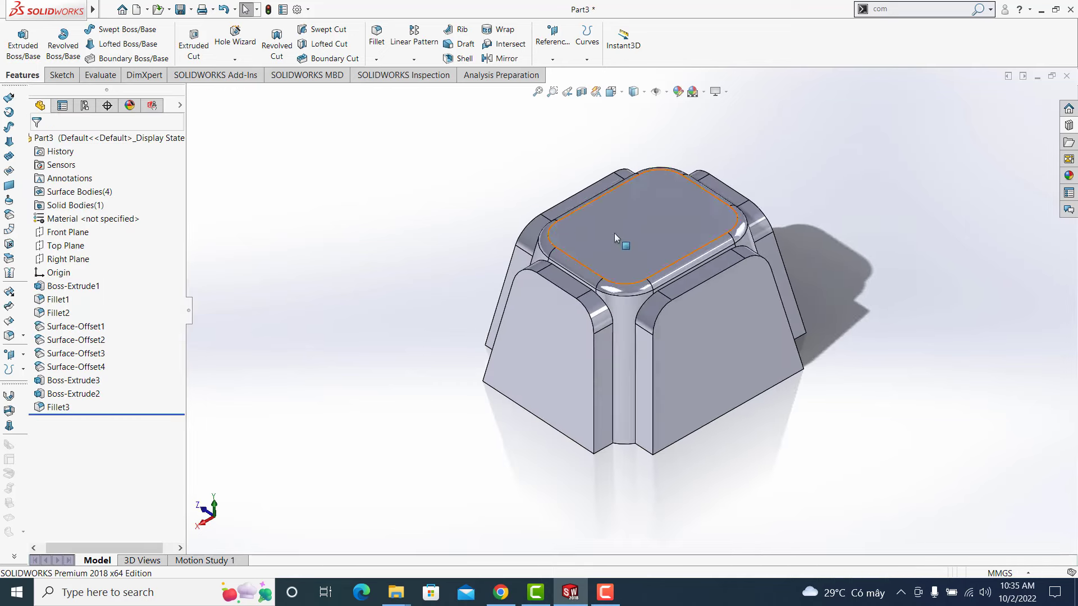
- Save the stool as Part3 in Documents, keeping the default name
click(180, 9)
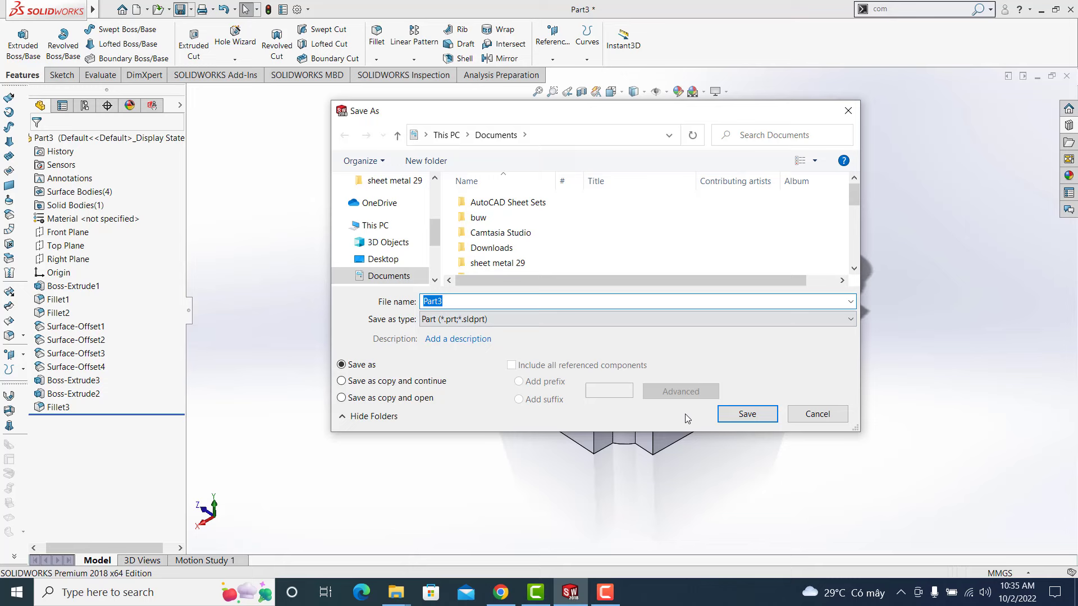
click(727, 413)
- Fillet four channel edges with a 5 mm radius as Fillet4
click(377, 35)
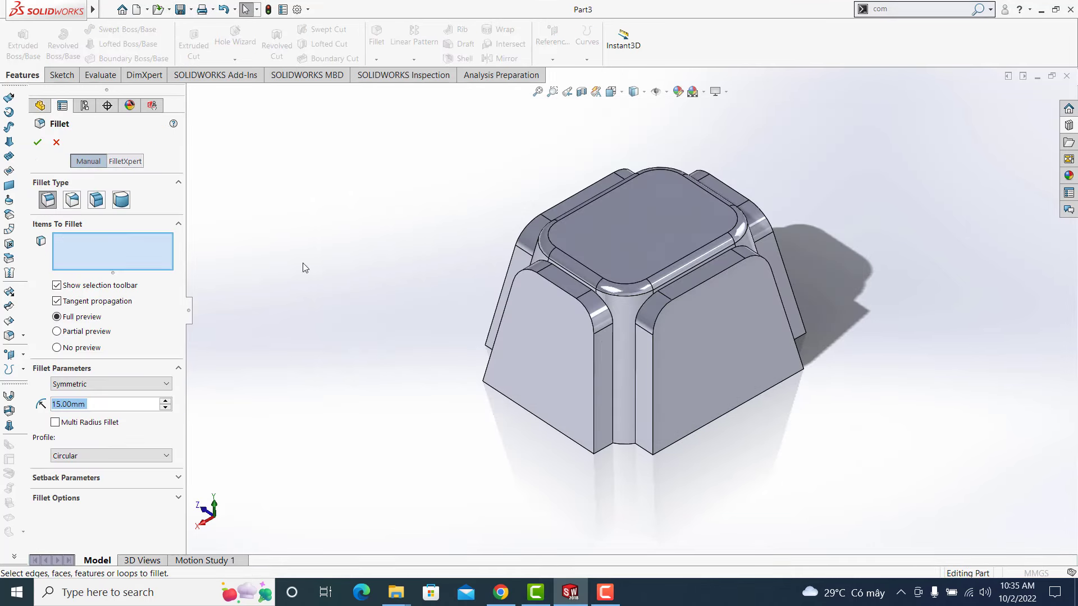
text(5)
key(Return)
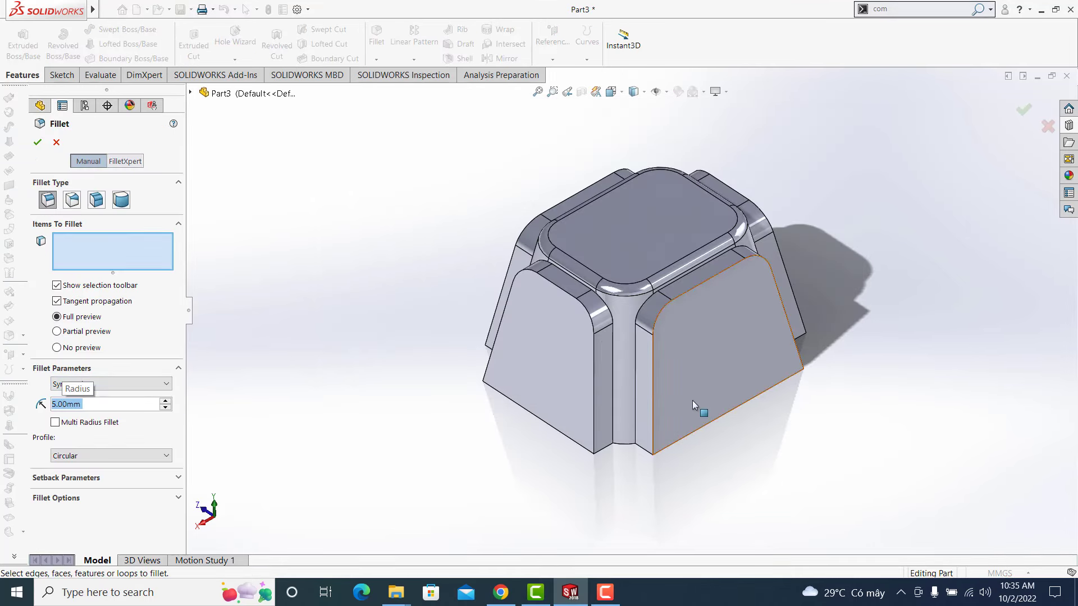
click(637, 422)
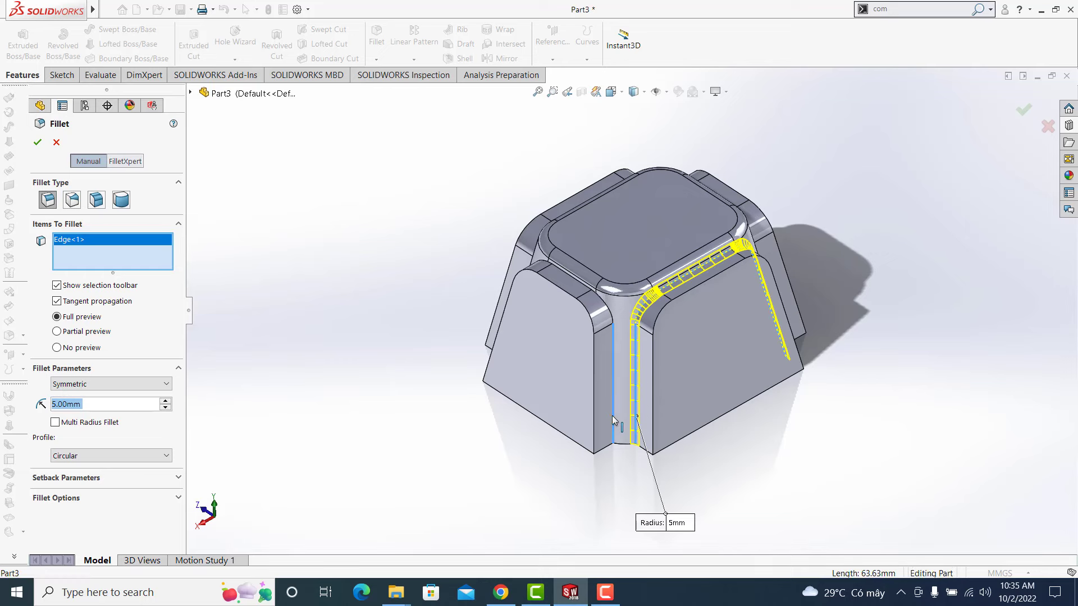
click(613, 421)
scroll(649, 258, down, 2)
middle_drag(801, 275, 785, 375)
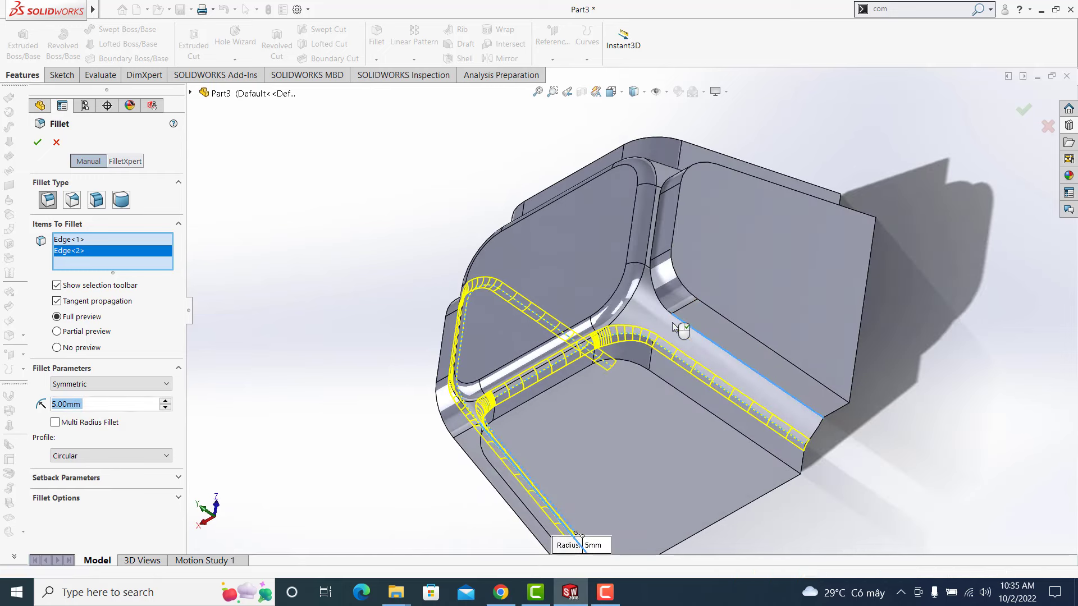
click(775, 387)
middle_drag(775, 387, 552, 133)
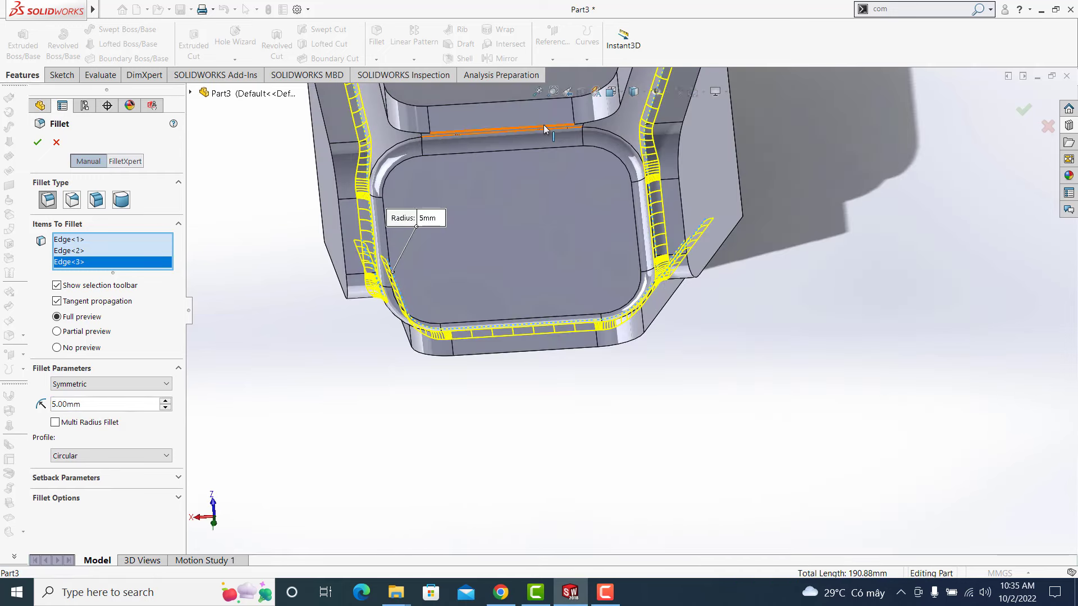
click(575, 124)
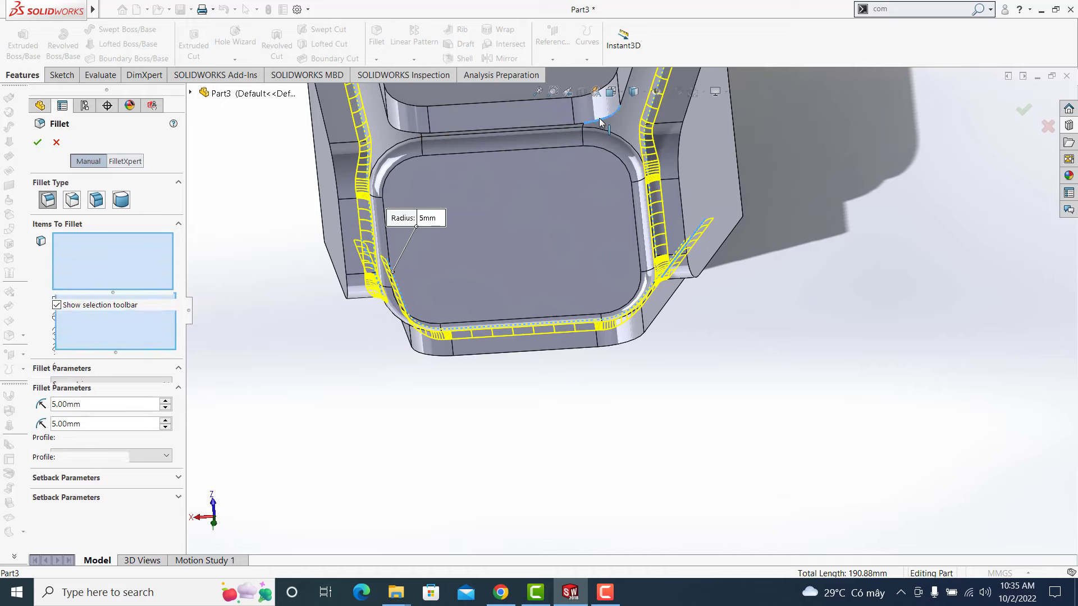
click(536, 91)
middle_drag(629, 409, 594, 281)
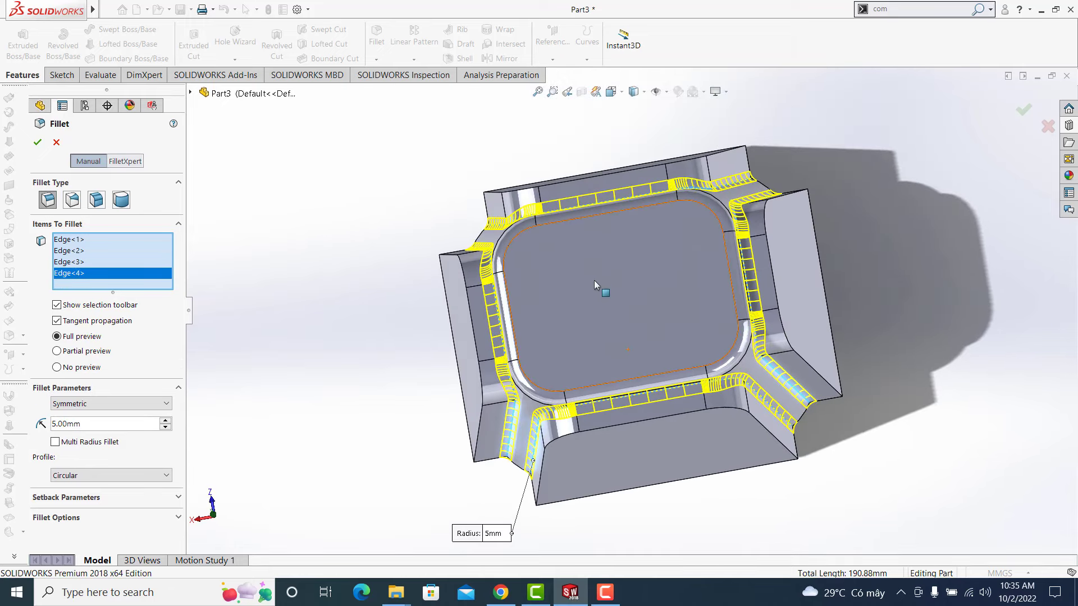
click(37, 143)
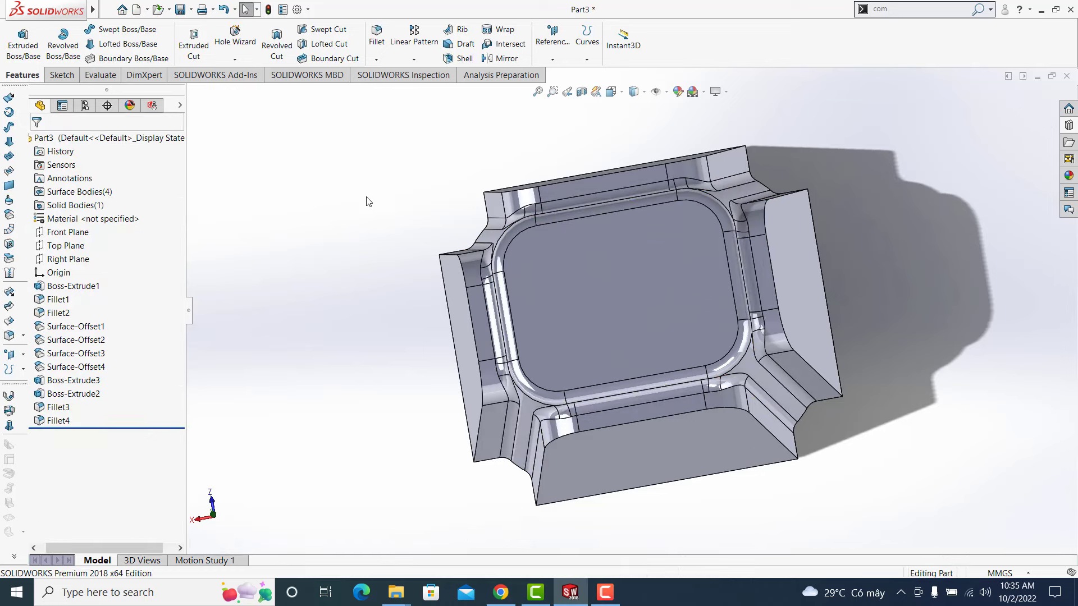
- Round four more channel edge loops with a second 5 mm fillet, Fillet5
click(382, 32)
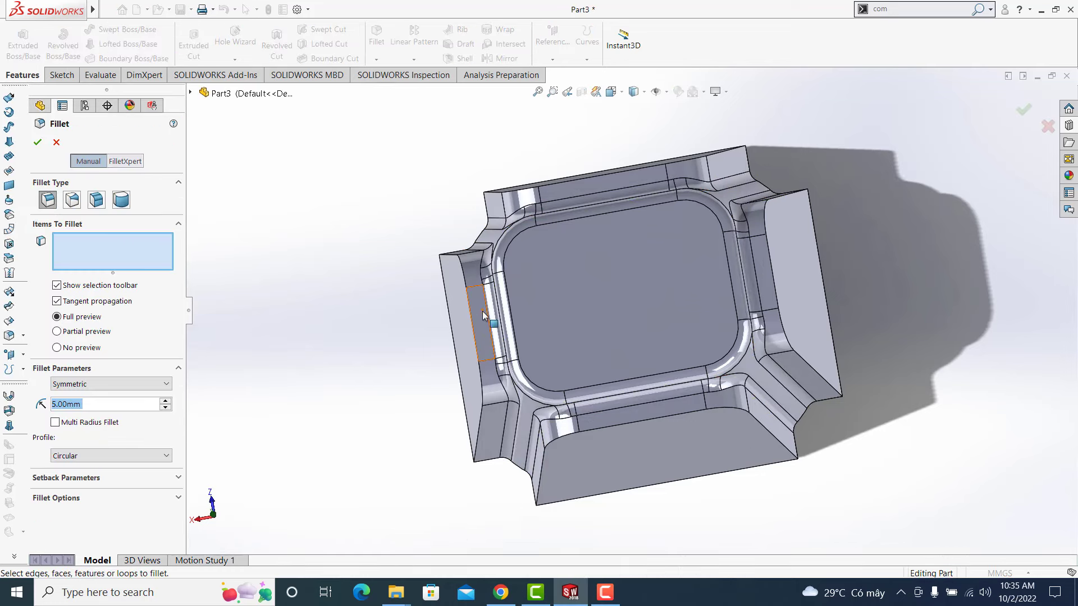
click(470, 315)
middle_drag(542, 316, 547, 382)
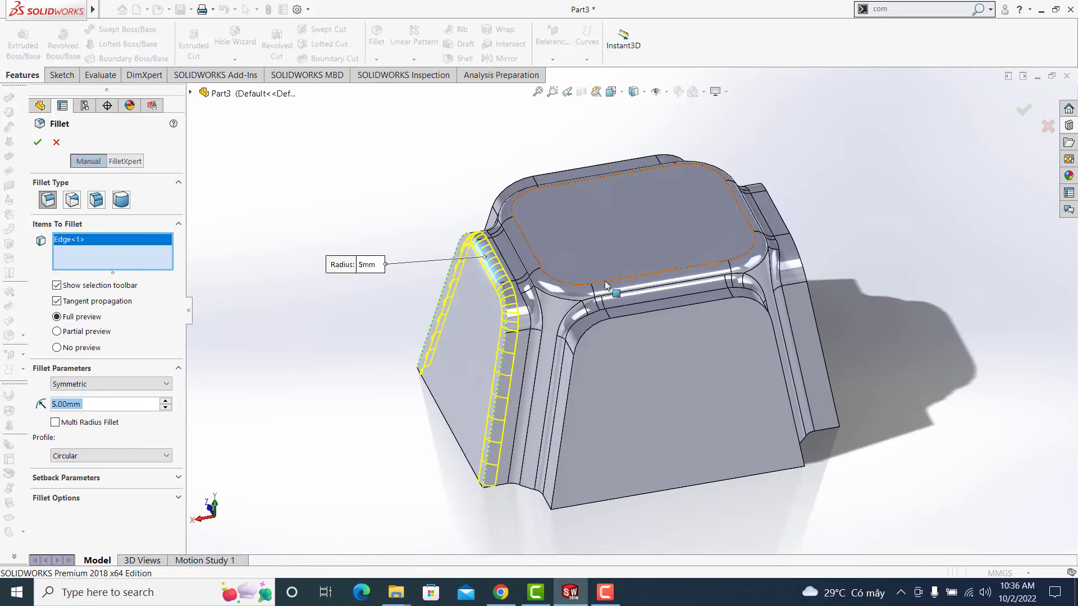
click(685, 306)
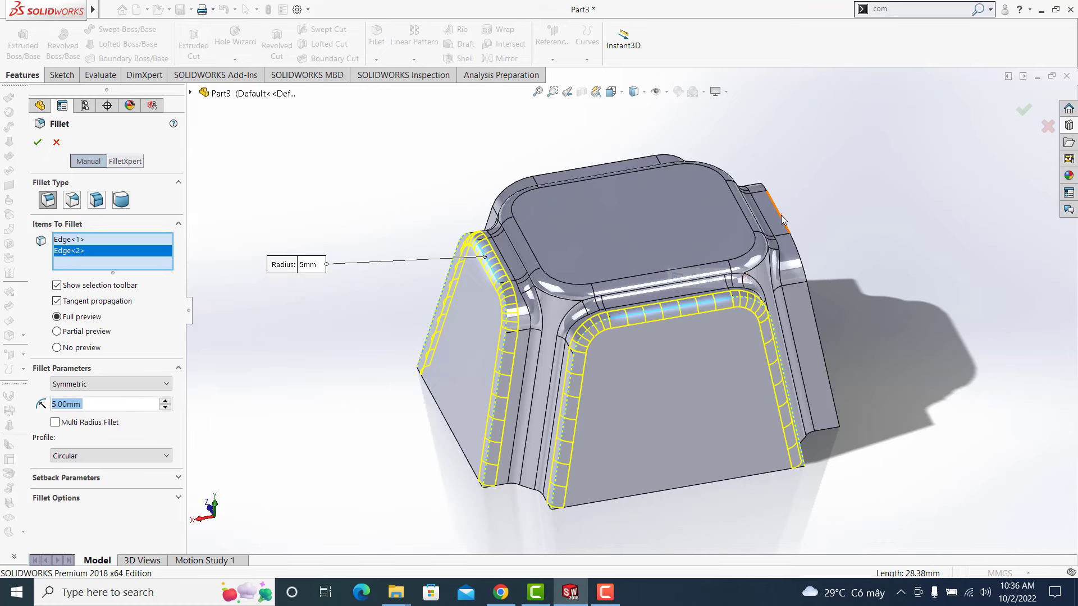
click(782, 219)
middle_drag(780, 224, 610, 208)
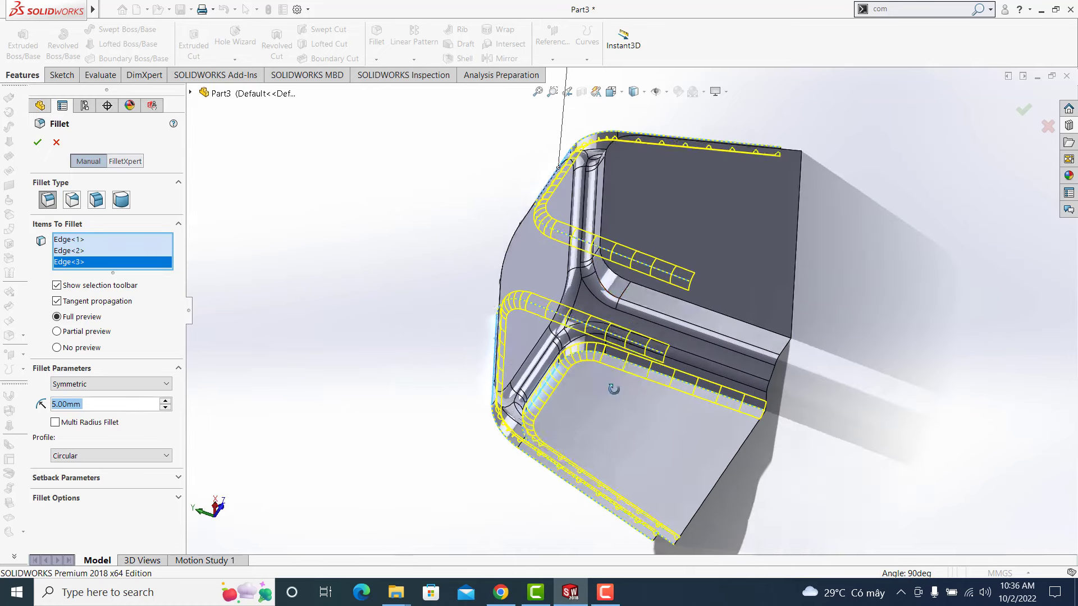
click(605, 204)
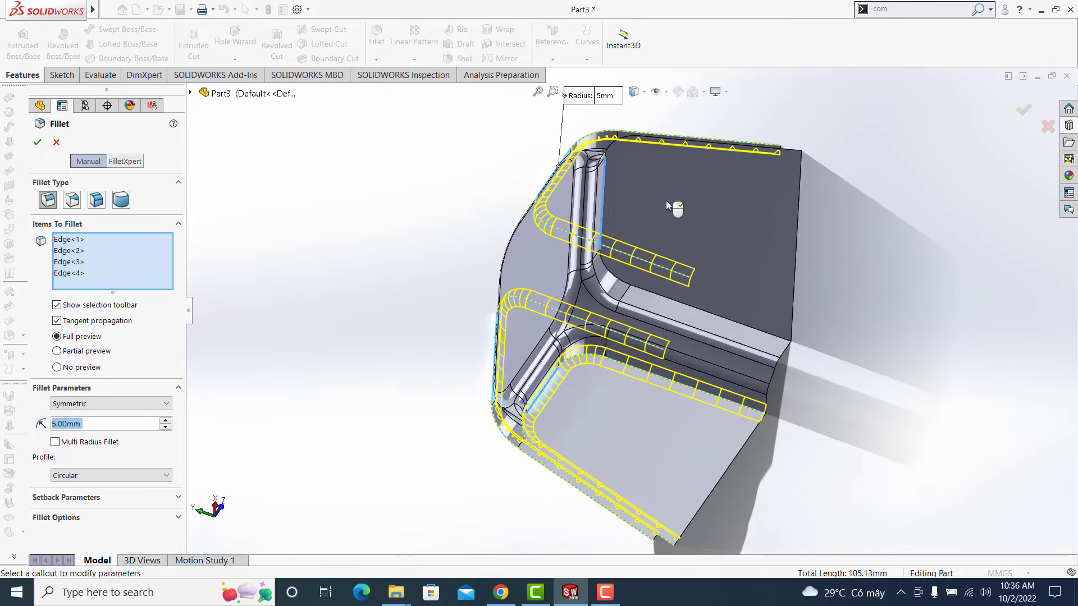
click(1024, 112)
middle_drag(889, 300, 147, 187)
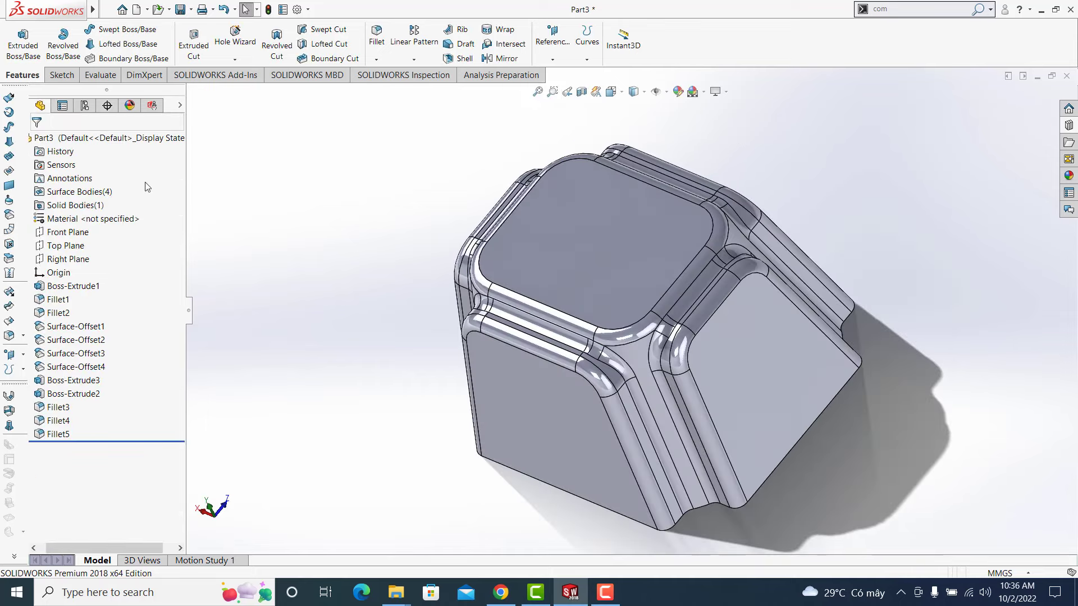
click(62, 78)
- On the top face, sketch a circle at the origin dimensioned to 10 mm diameter
click(17, 39)
click(567, 219)
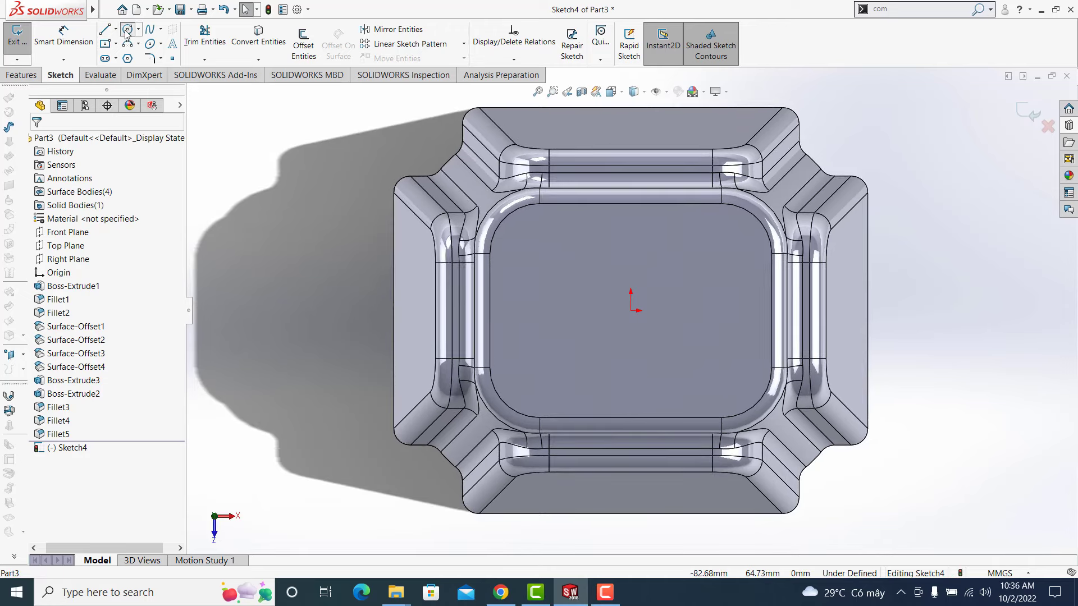
click(127, 30)
click(629, 310)
click(651, 344)
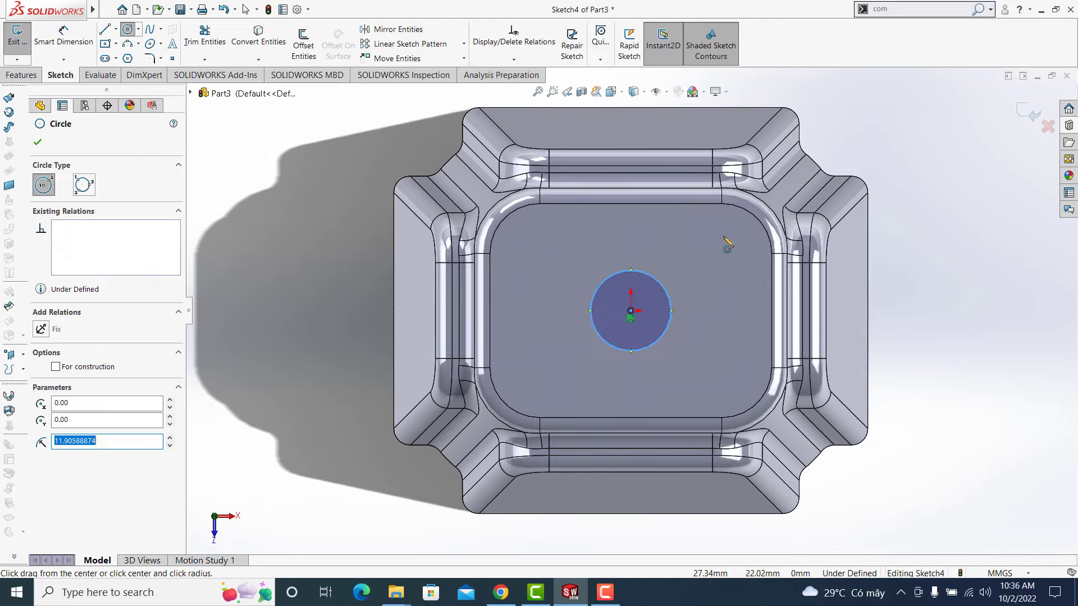
click(63, 29)
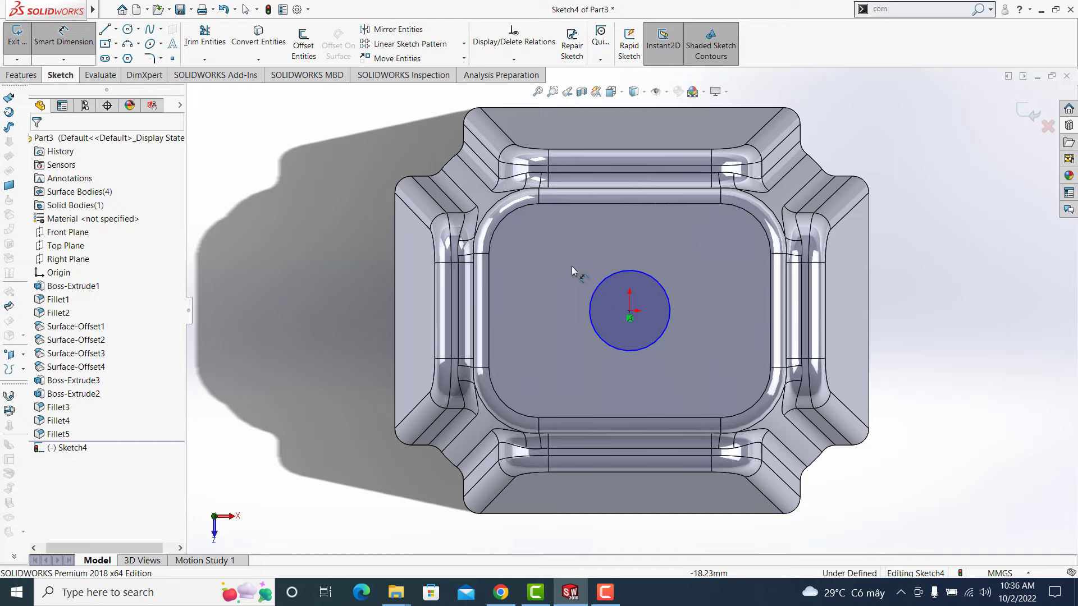
click(592, 296)
text(10)
key(Return)
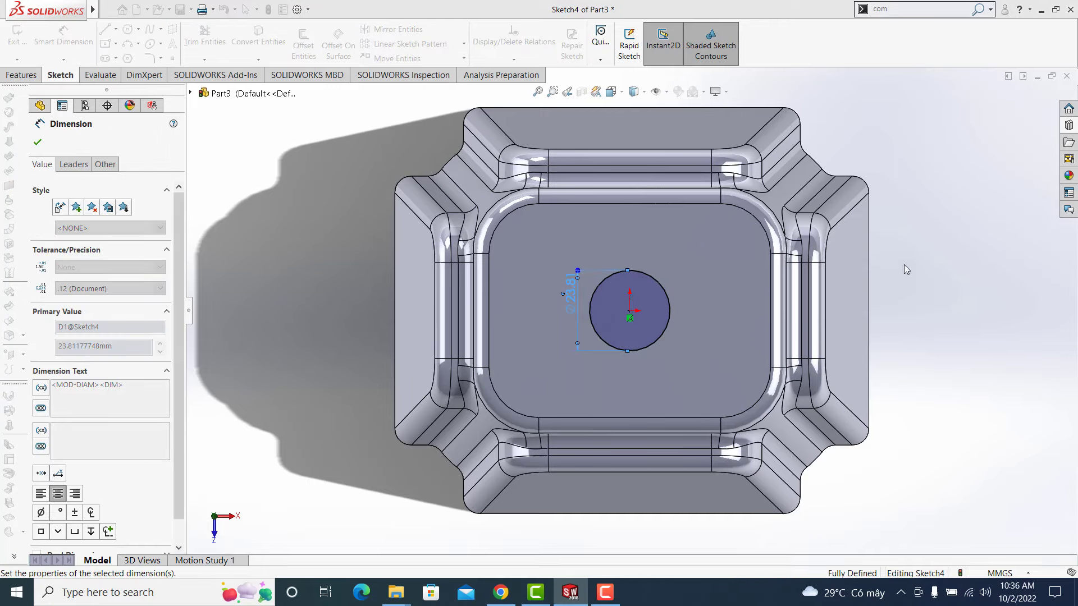
click(1030, 113)
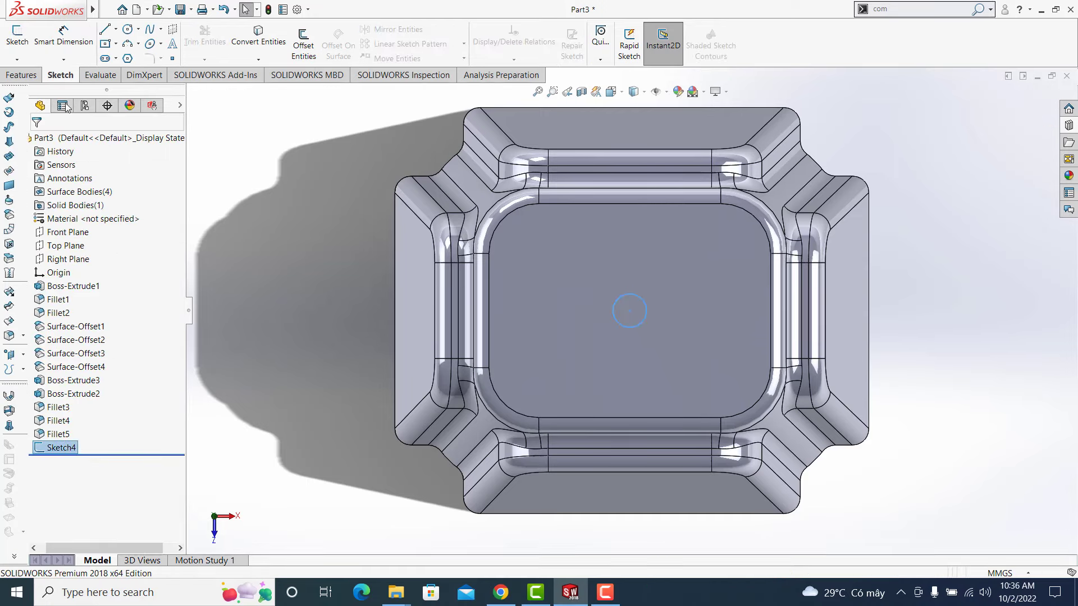
click(25, 79)
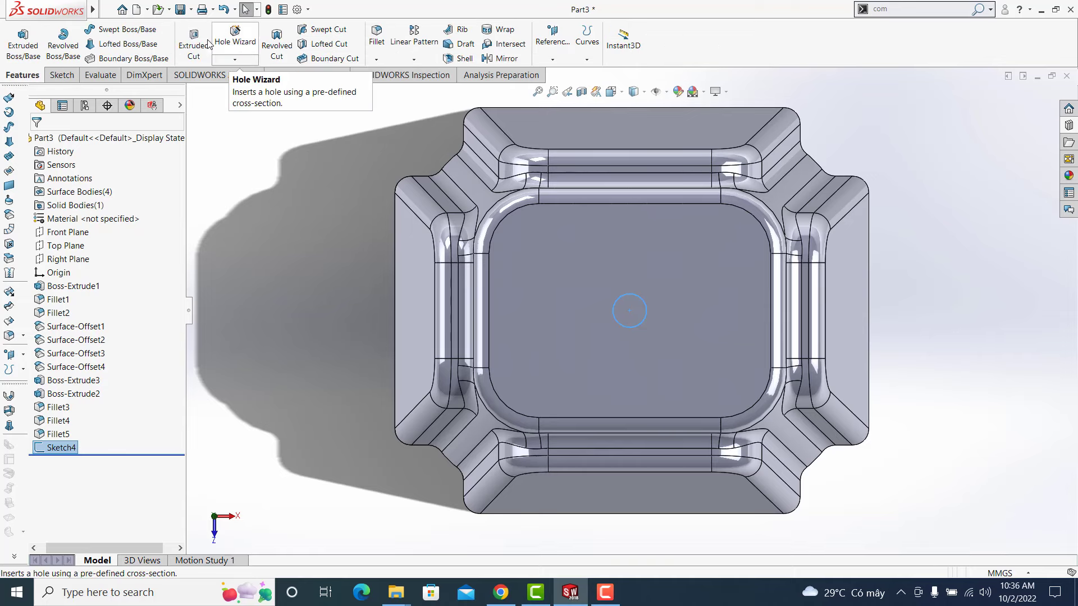
- Cut the circle 5 mm deep into the top to form a hole
click(194, 42)
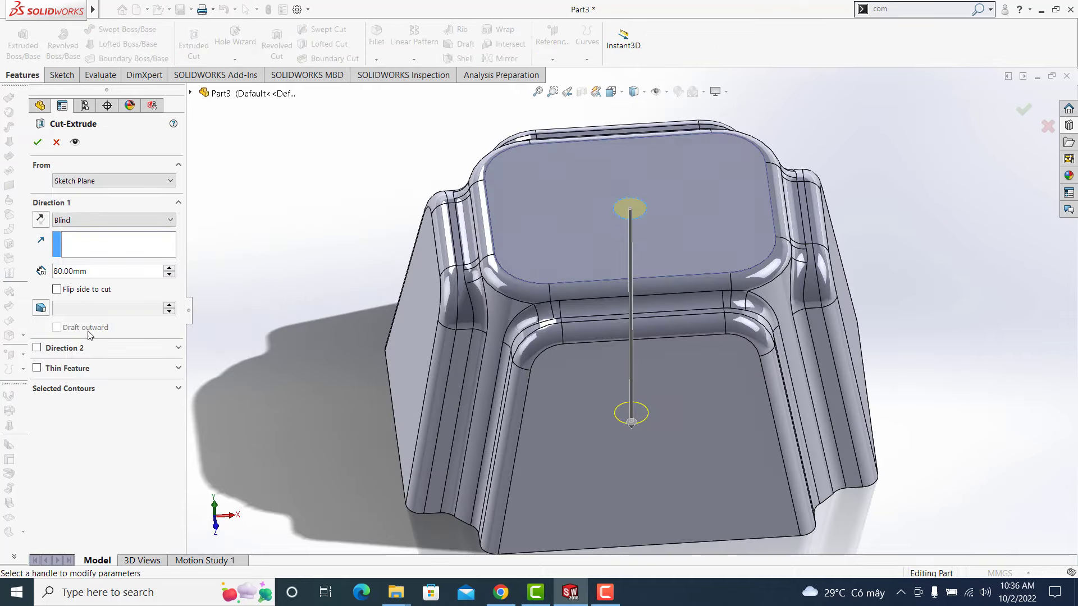
text(5)
key(Return)
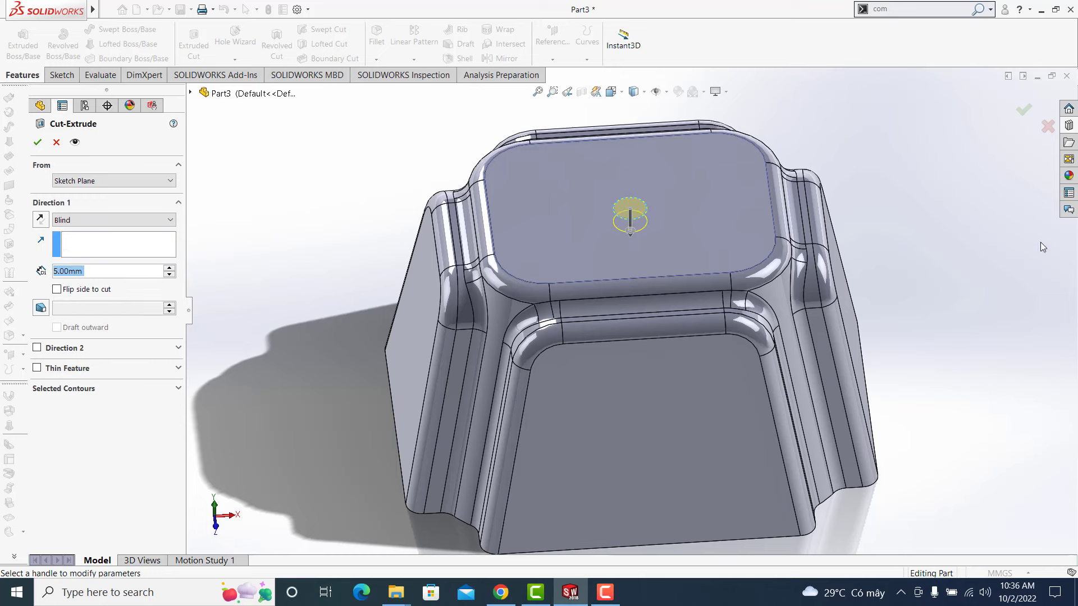
click(1024, 109)
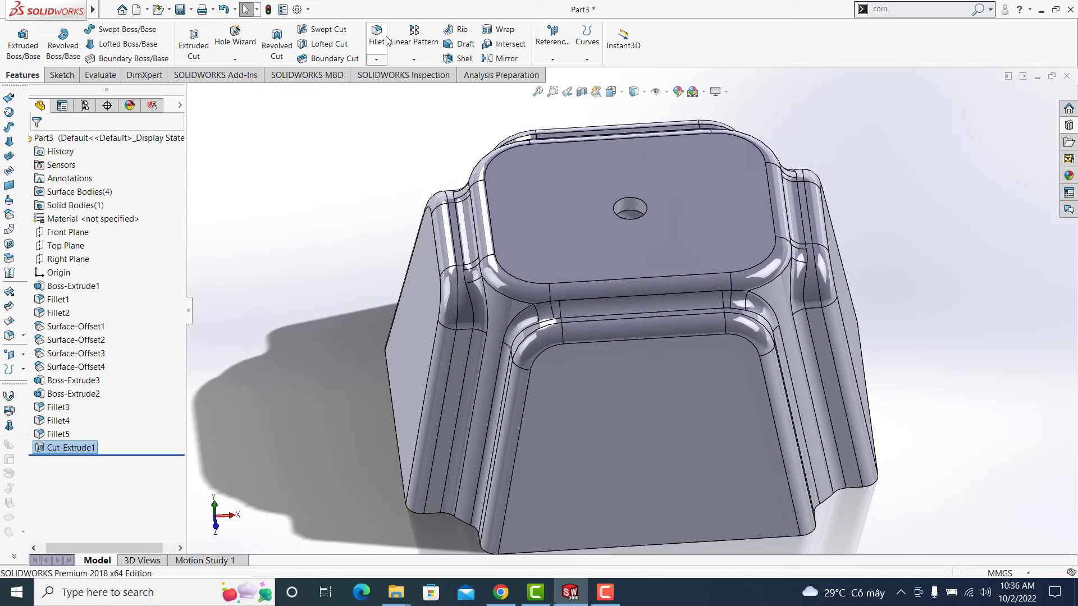
- Round the hole's rim with a 3 mm fillet
click(638, 199)
middle_drag(638, 224, 638, 259)
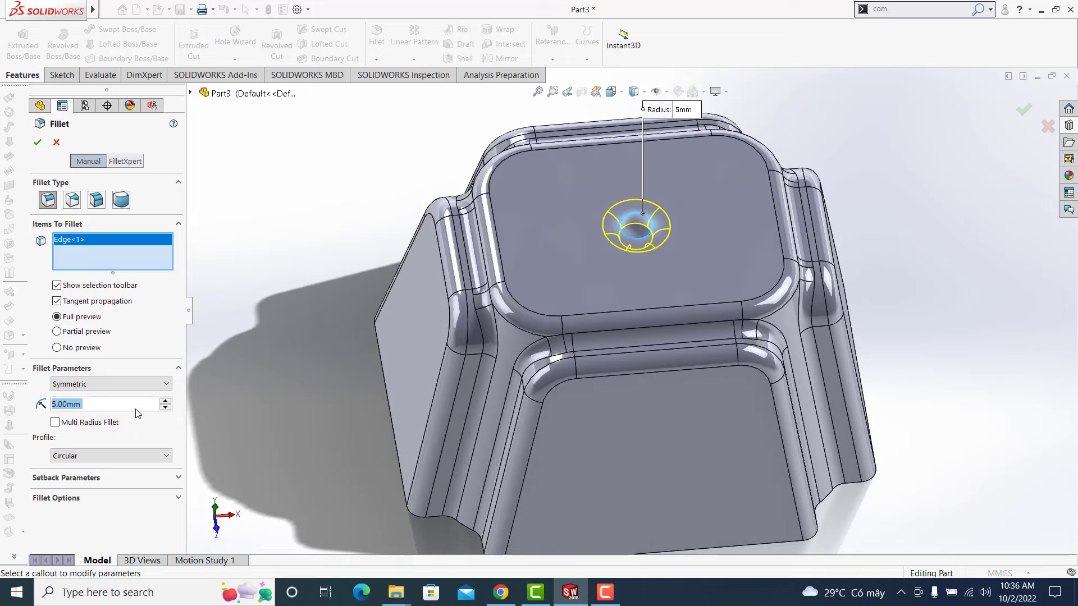
text(3)
key(Return)
click(1024, 109)
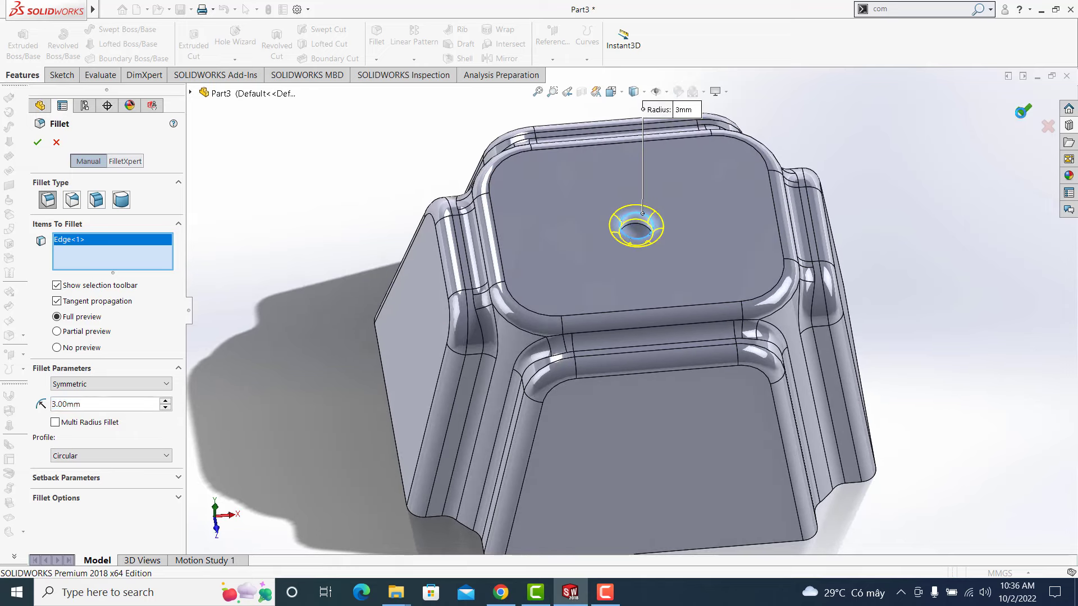
middle_drag(783, 248, 632, 233)
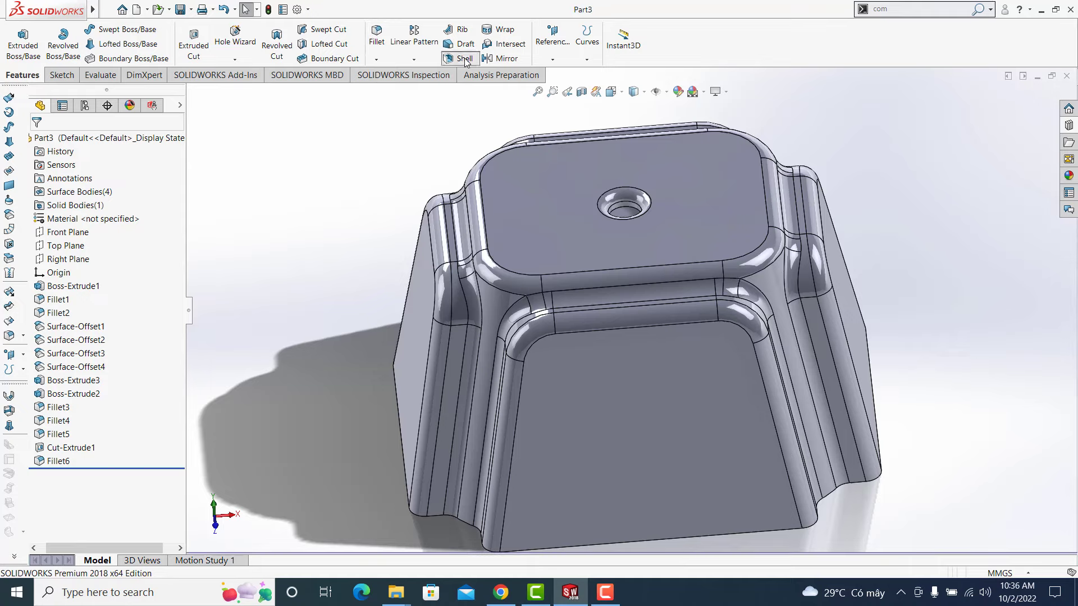
- Shell the stool to 2 mm walls, removing the bottom face and the top hole face
click(465, 58)
mouse_move(561, 253)
middle_down()
mouse_move(676, 293)
mouse_move(702, 337)
middle_up()
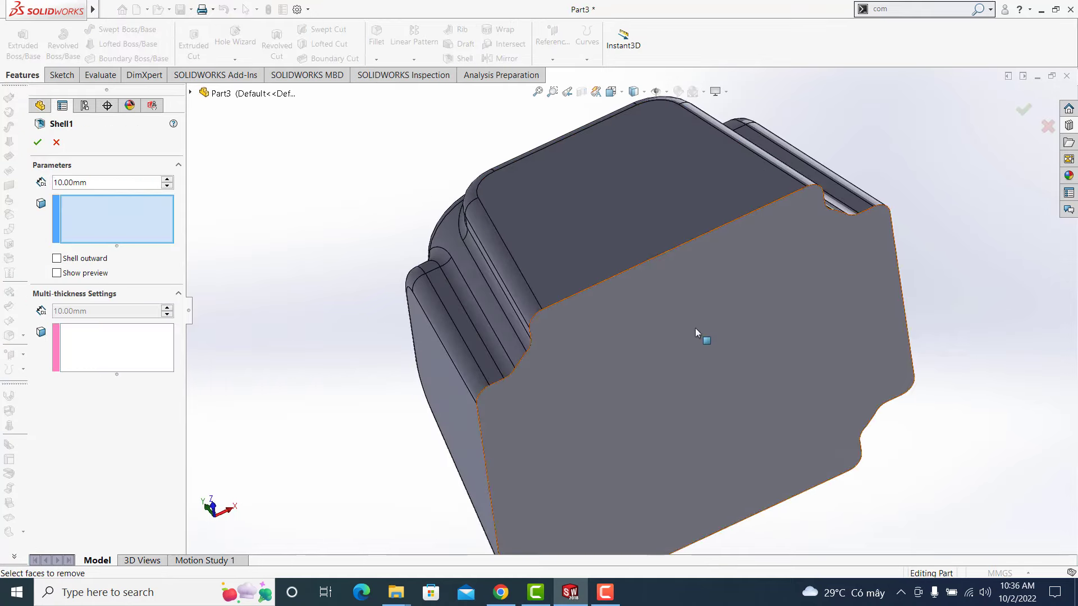
double_click(116, 184)
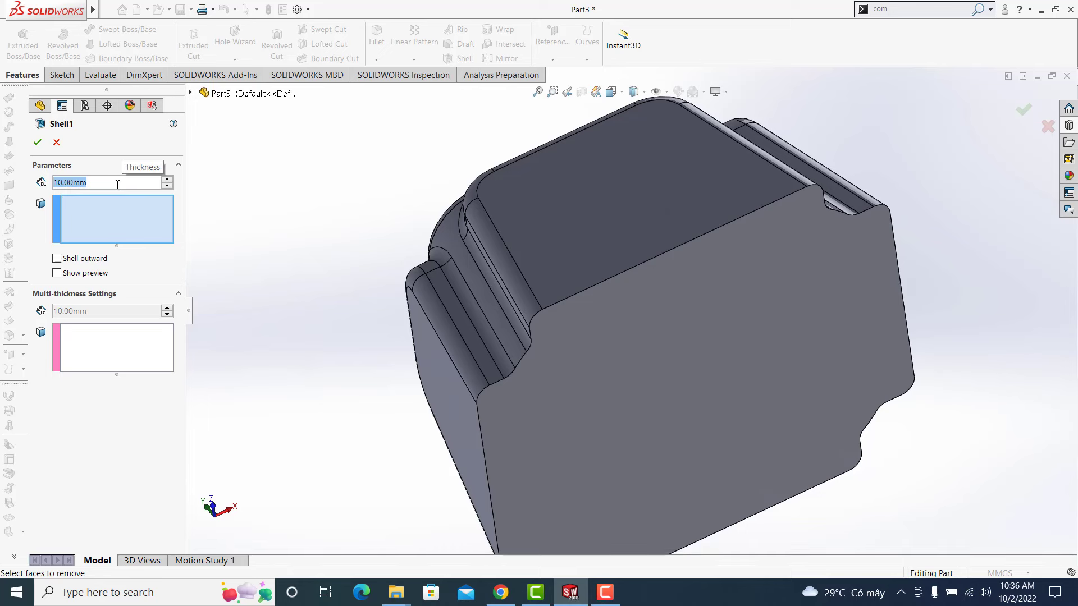
text(2)
key(Return)
click(625, 352)
mouse_move(649, 217)
middle_down()
mouse_move(719, 493)
mouse_move(733, 491)
mouse_move(721, 477)
middle_up()
click(538, 91)
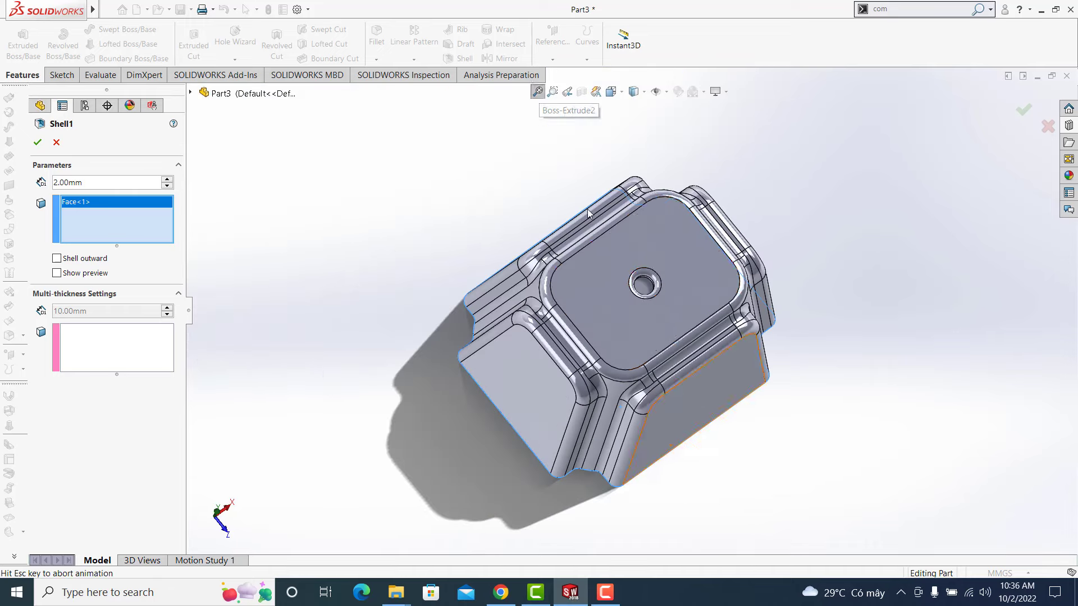
click(643, 284)
click(1023, 114)
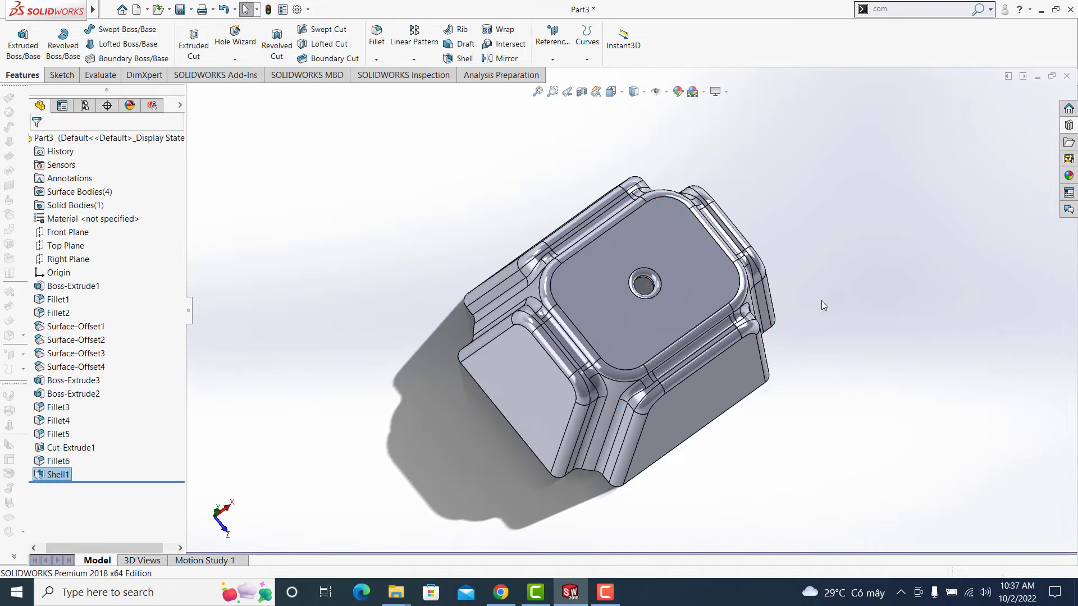
- Rotate the shelled stool to view its other side, ready for a new sketch
mouse_move(821, 301)
middle_down()
mouse_move(627, 357)
mouse_move(641, 386)
middle_up()
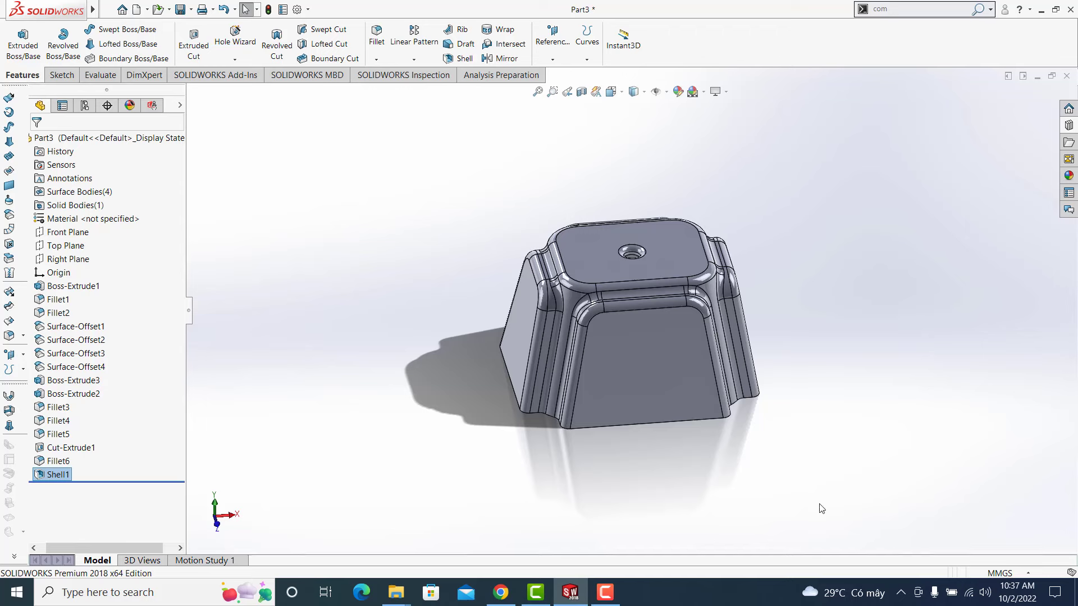
middle_drag(838, 443, 257, 78)
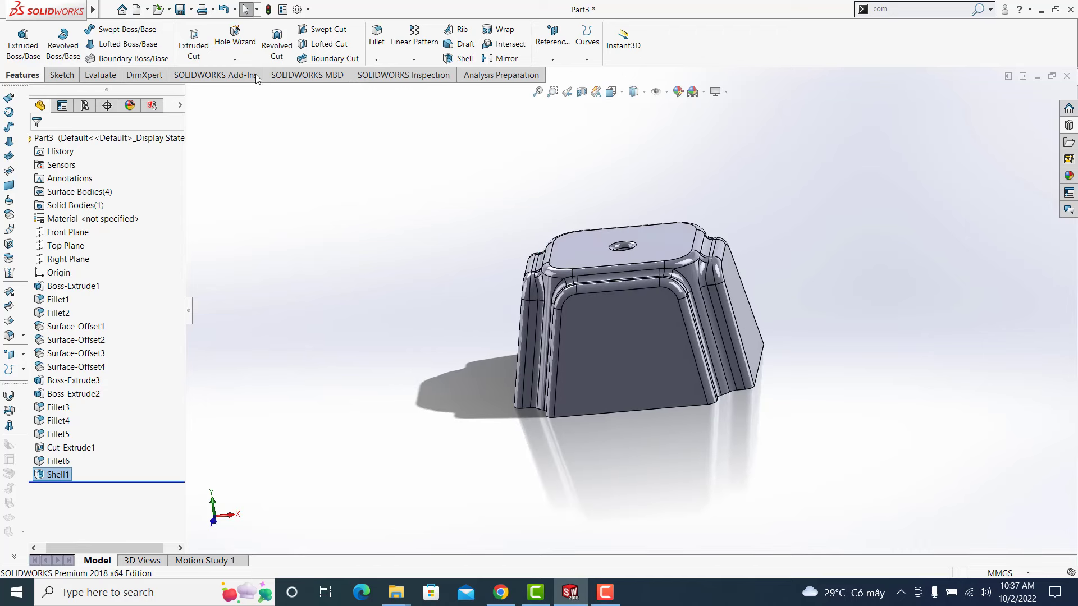
click(56, 79)
- Start a sketch on the chosen plane and offset both side edges 10 mm inward
click(17, 37)
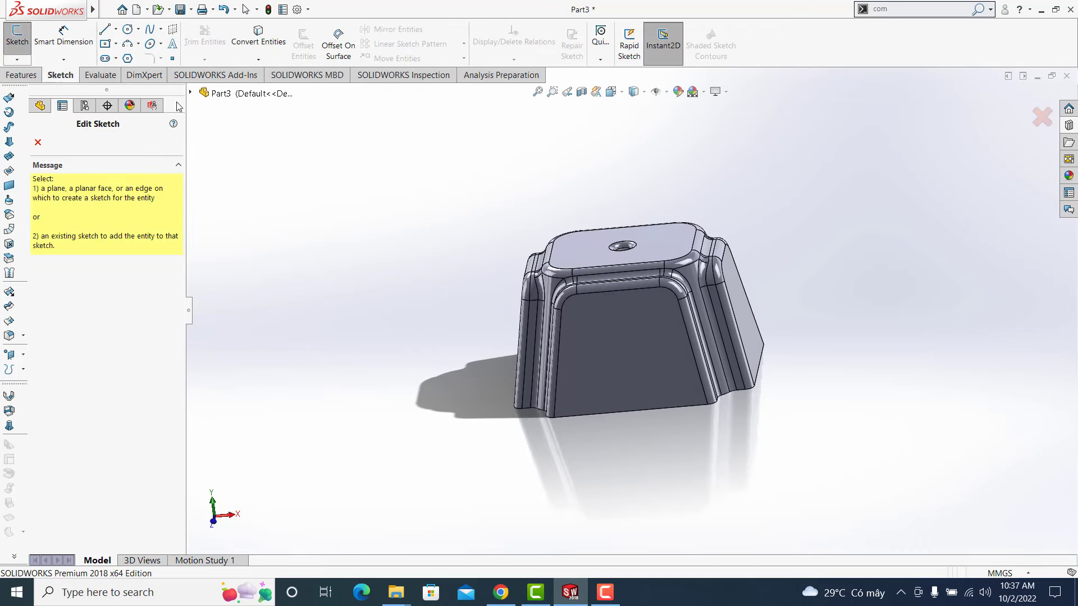
click(256, 202)
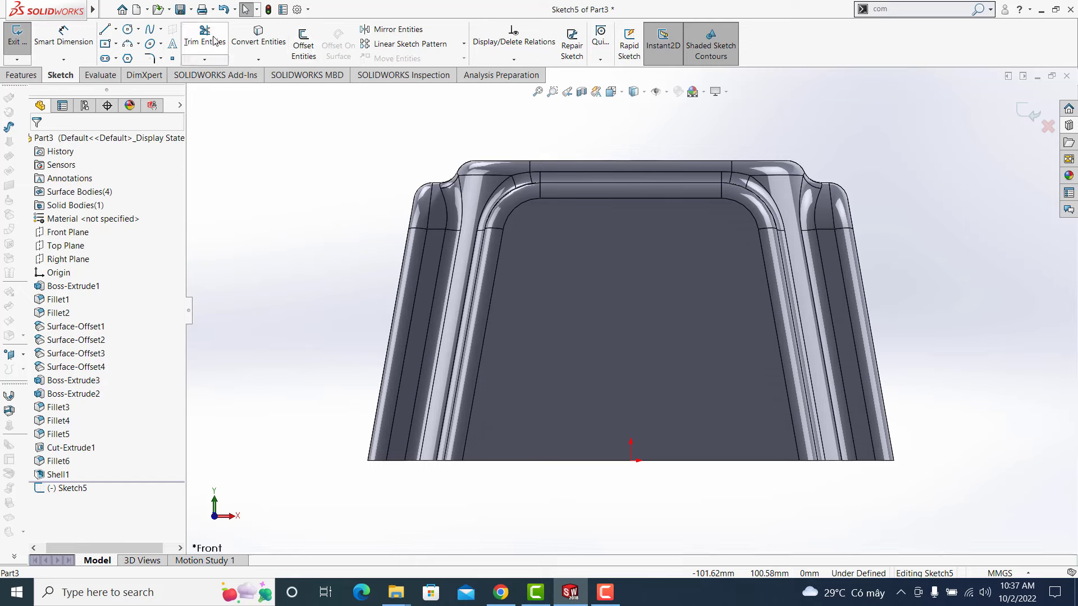
click(303, 43)
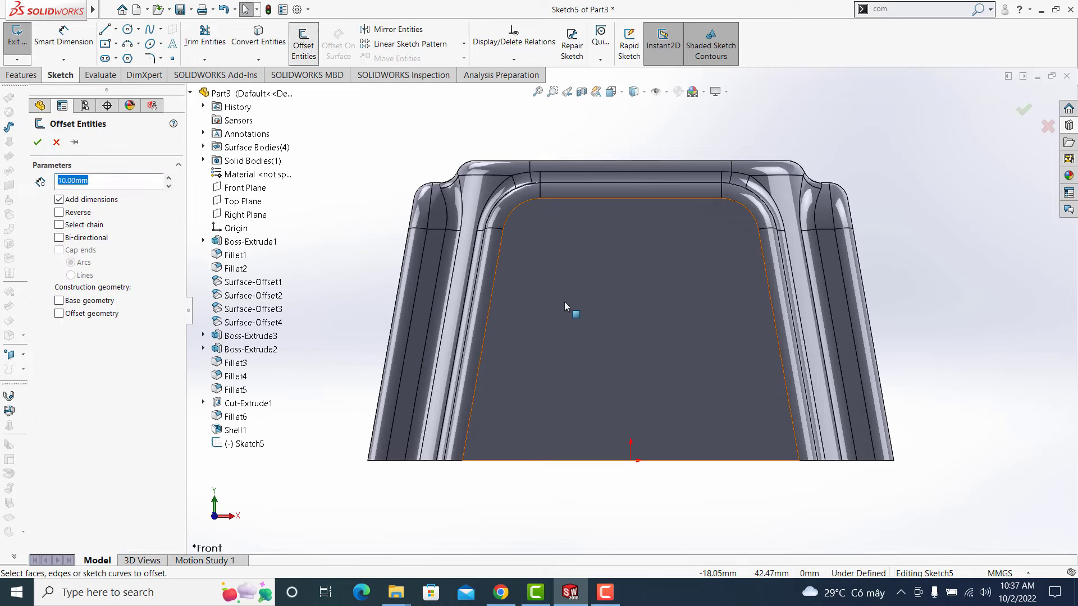
click(490, 299)
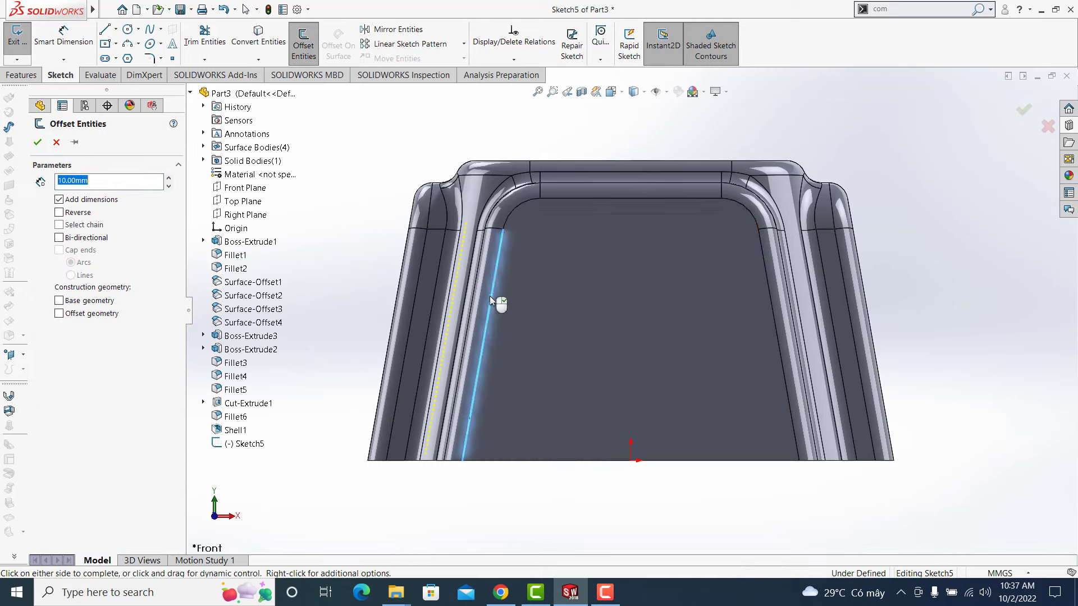
click(58, 213)
click(38, 142)
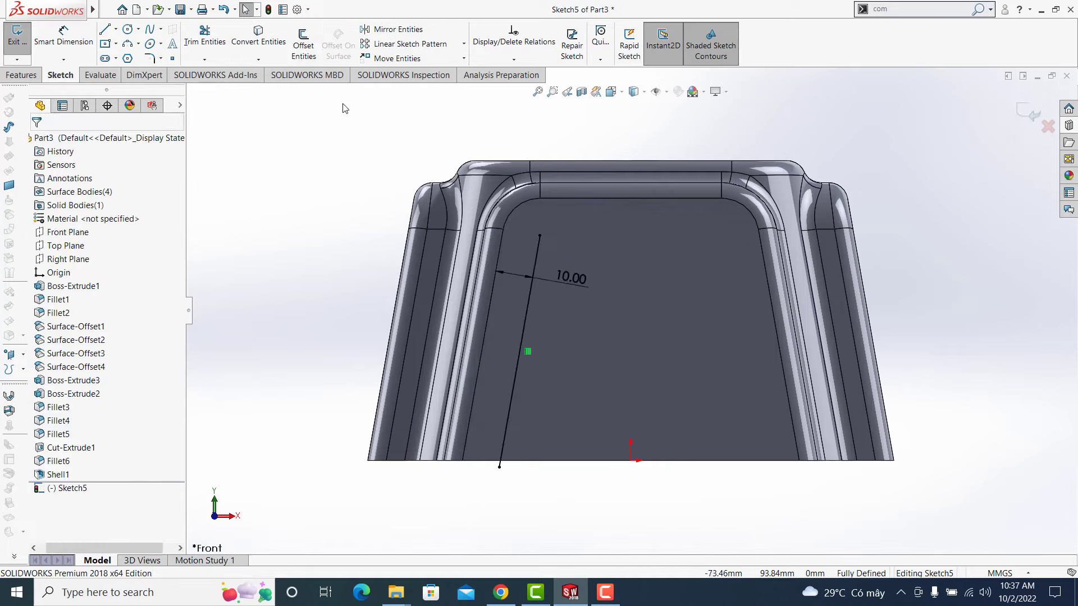
click(304, 45)
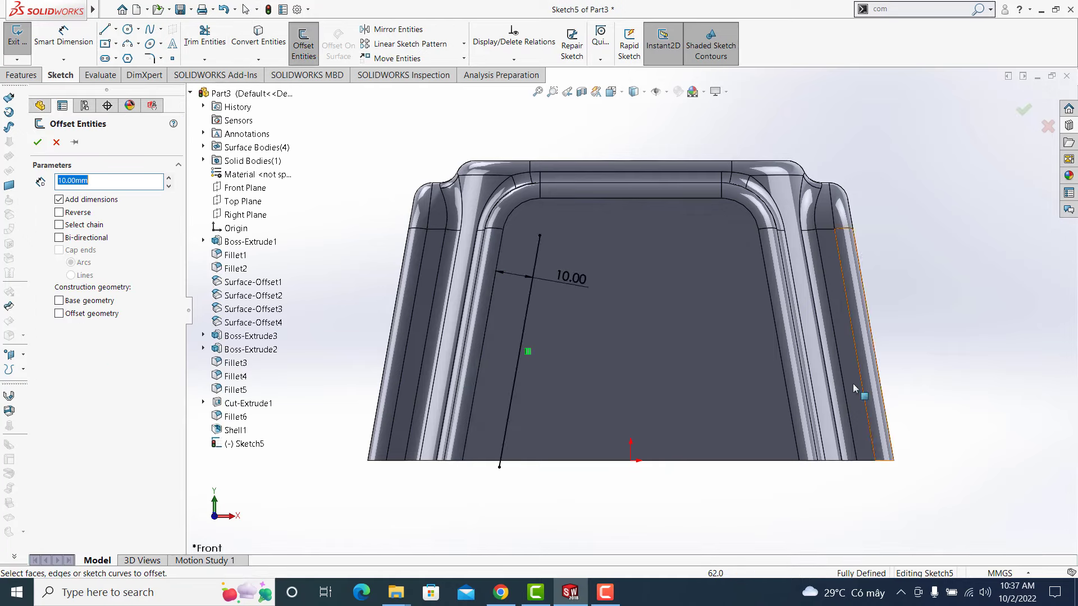
click(788, 377)
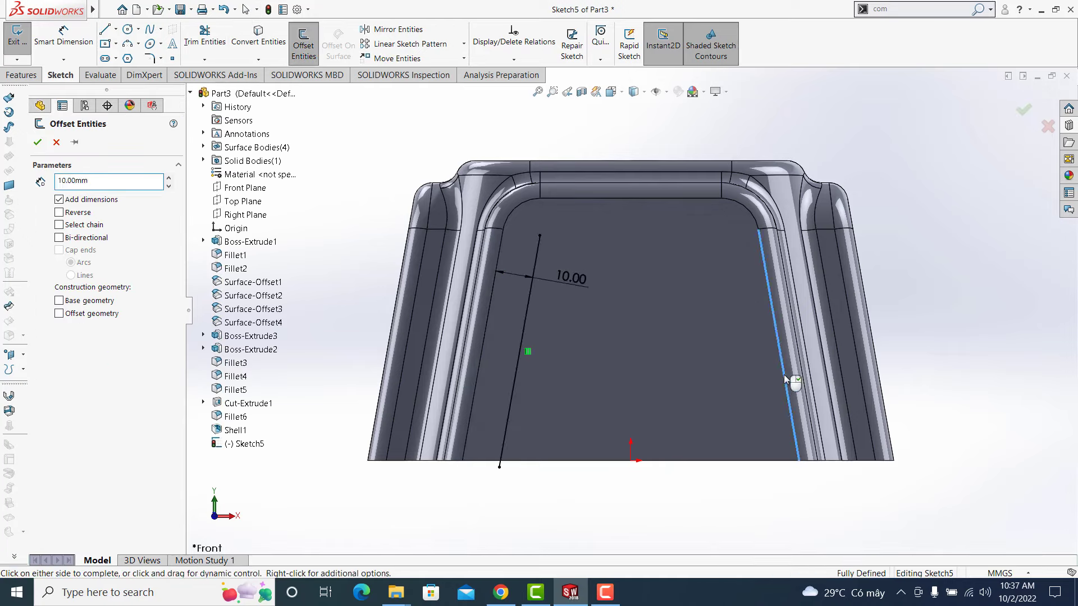
click(58, 213)
click(37, 142)
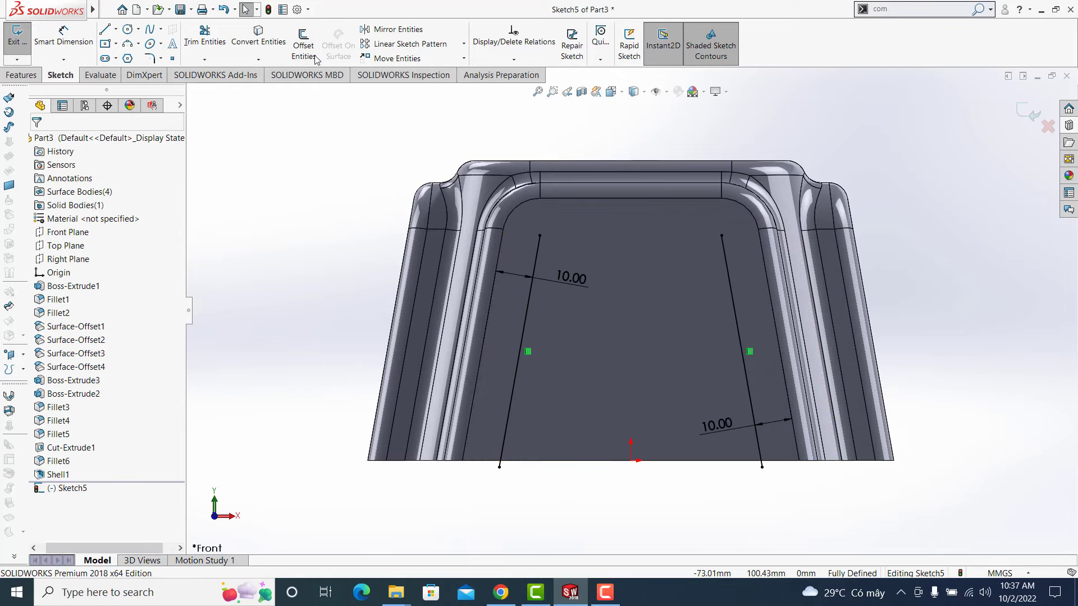
- Offset the top edge 20 mm down and draw a horizontal bottom line between the side lines
click(303, 45)
click(618, 200)
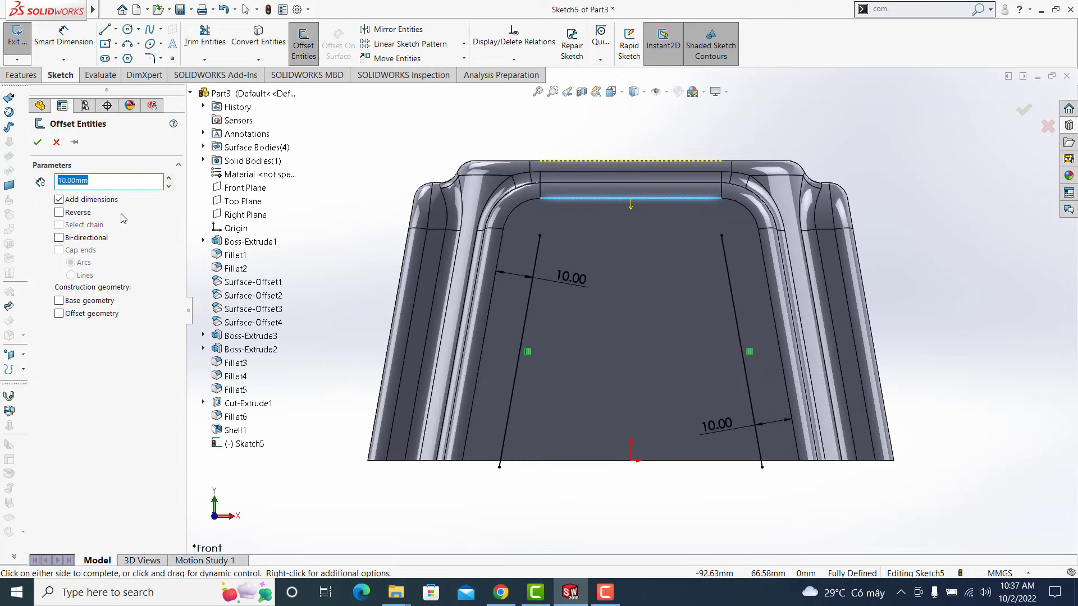
text(20)
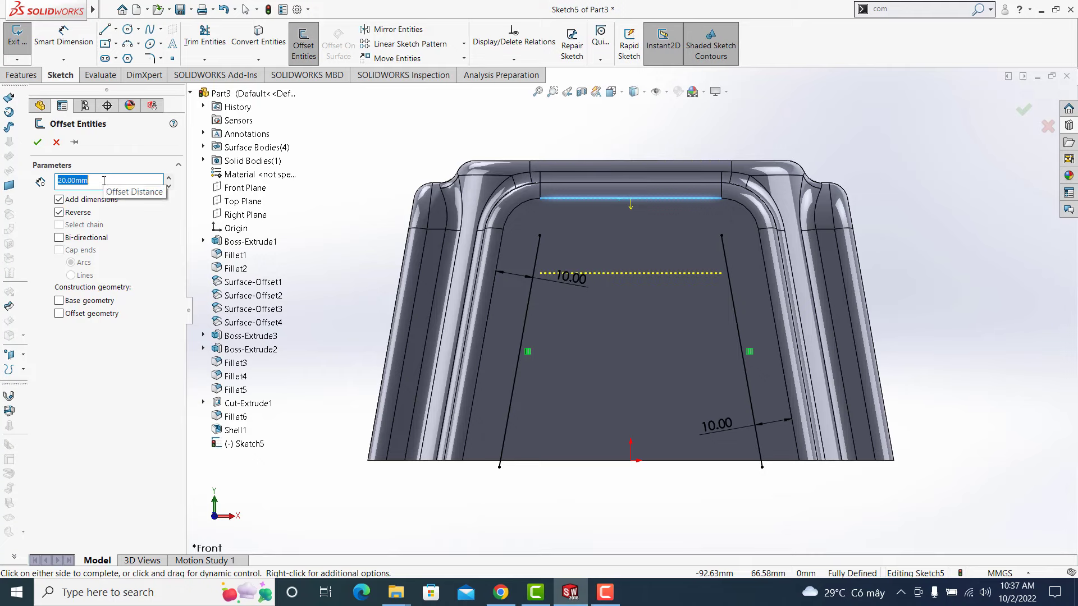
click(1023, 111)
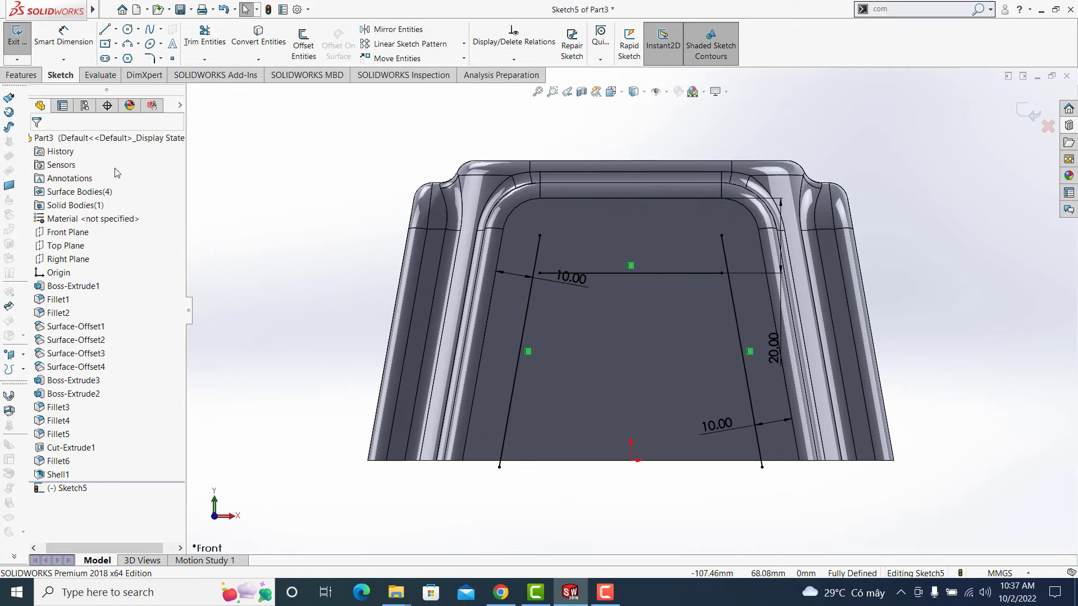
click(104, 29)
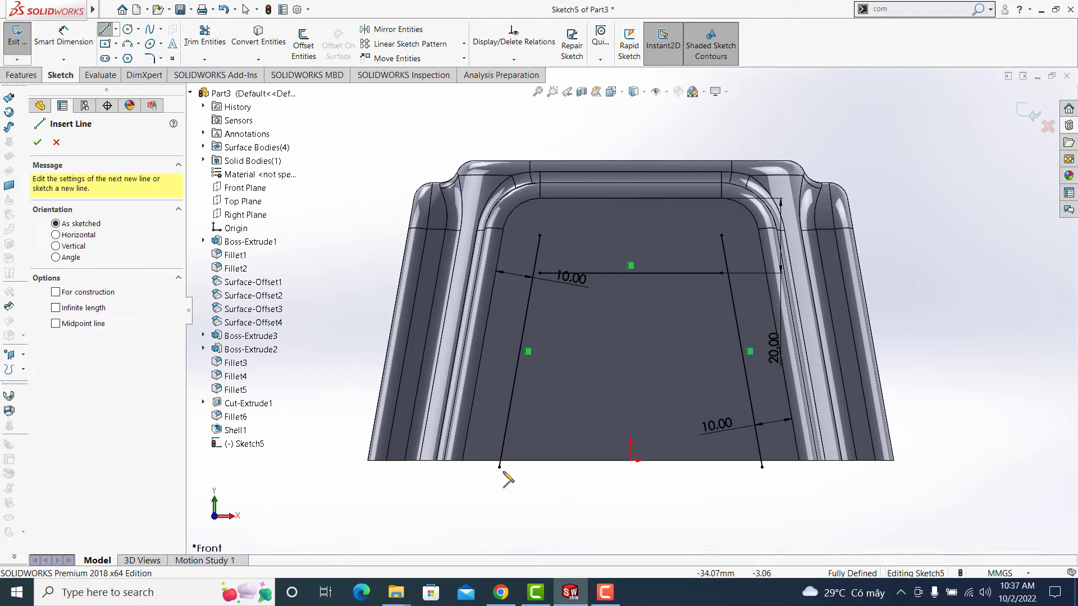
drag(499, 467, 762, 466)
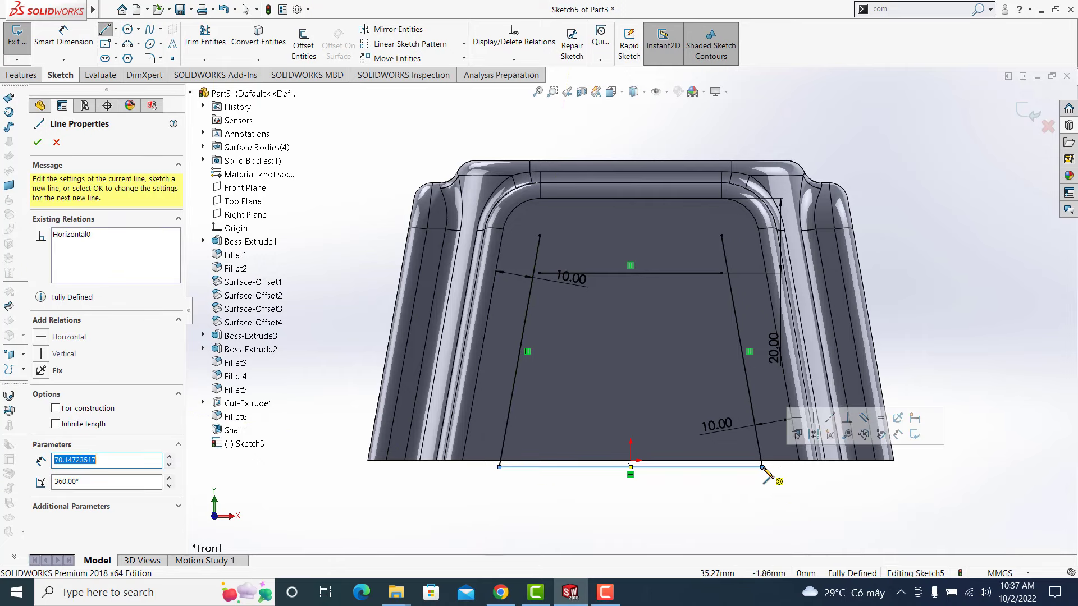
key(Escape)
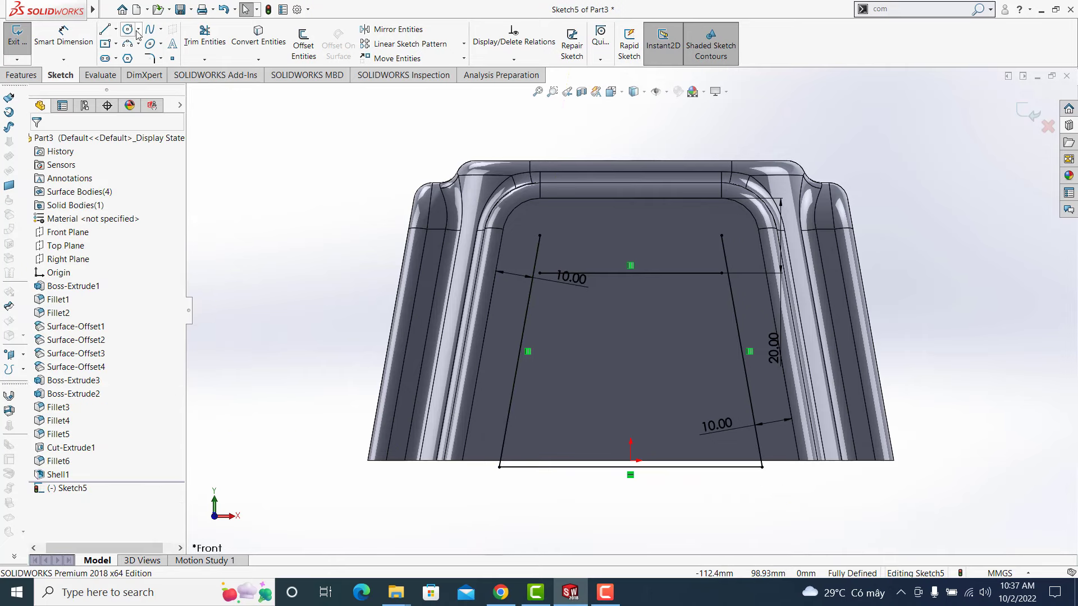
- Fillet the outline's two top corners and change the fillet radius from R10 to 20 mm
click(160, 58)
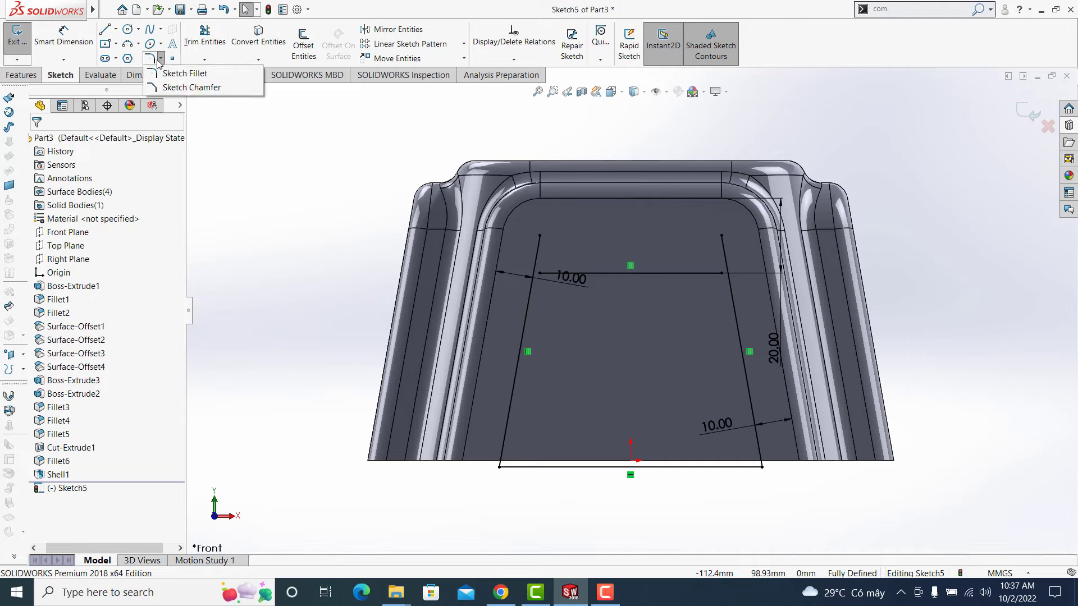
click(556, 273)
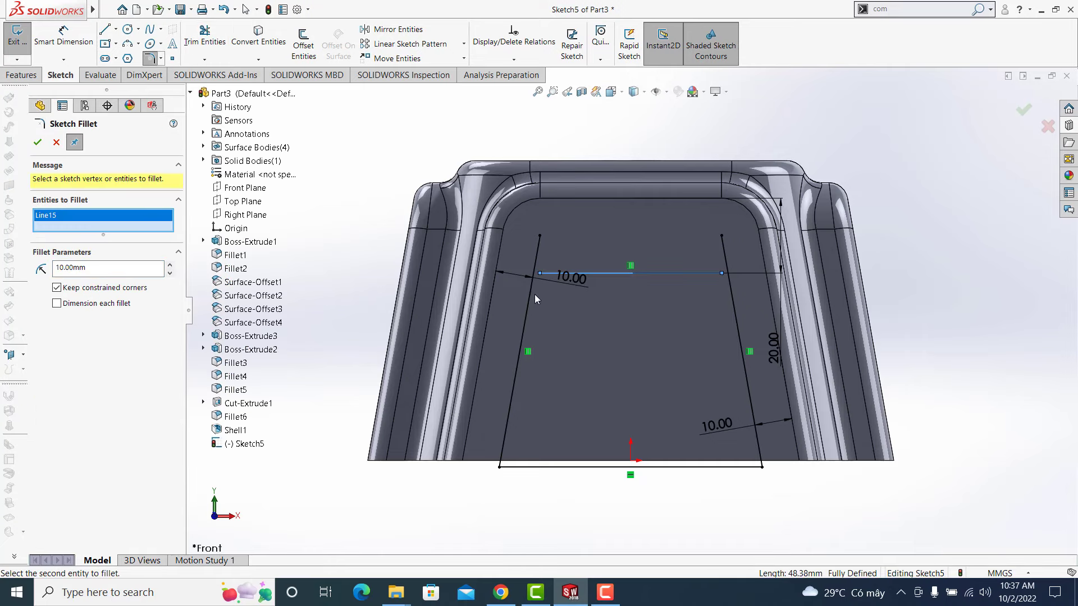
click(531, 296)
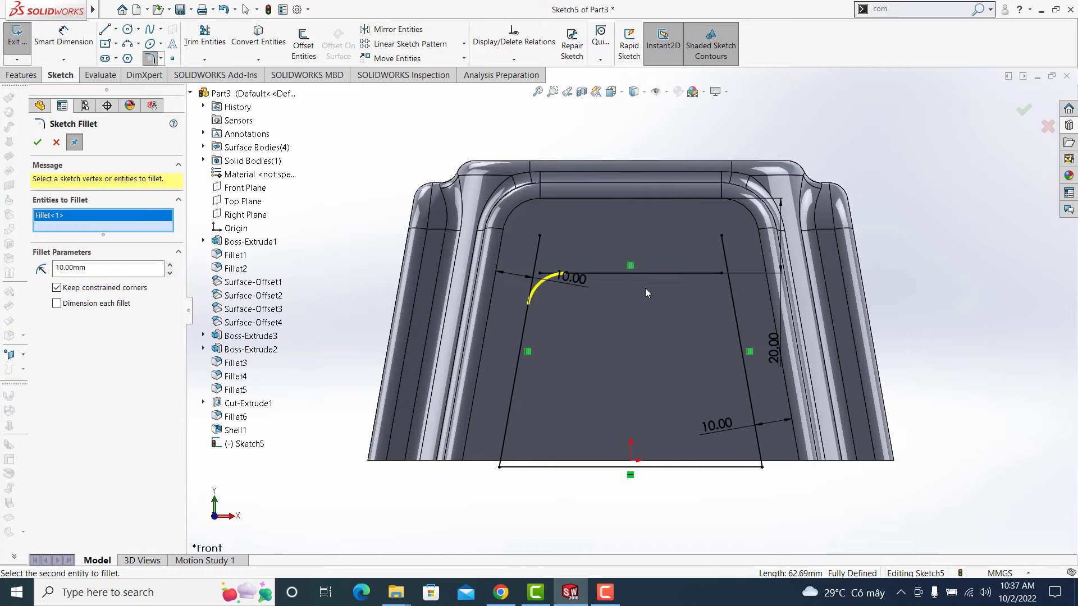
click(739, 307)
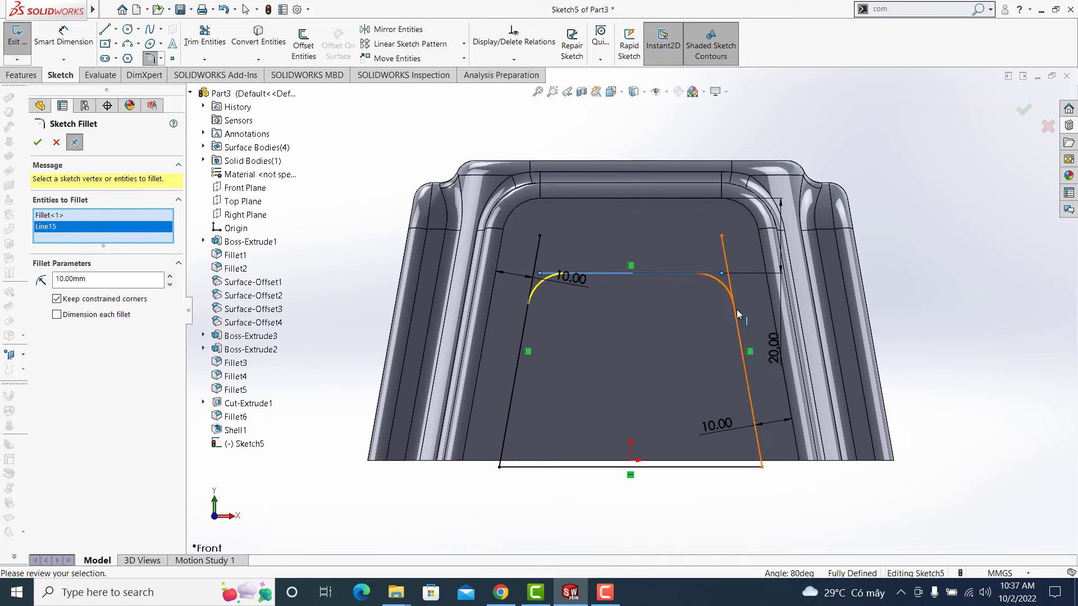
click(1024, 111)
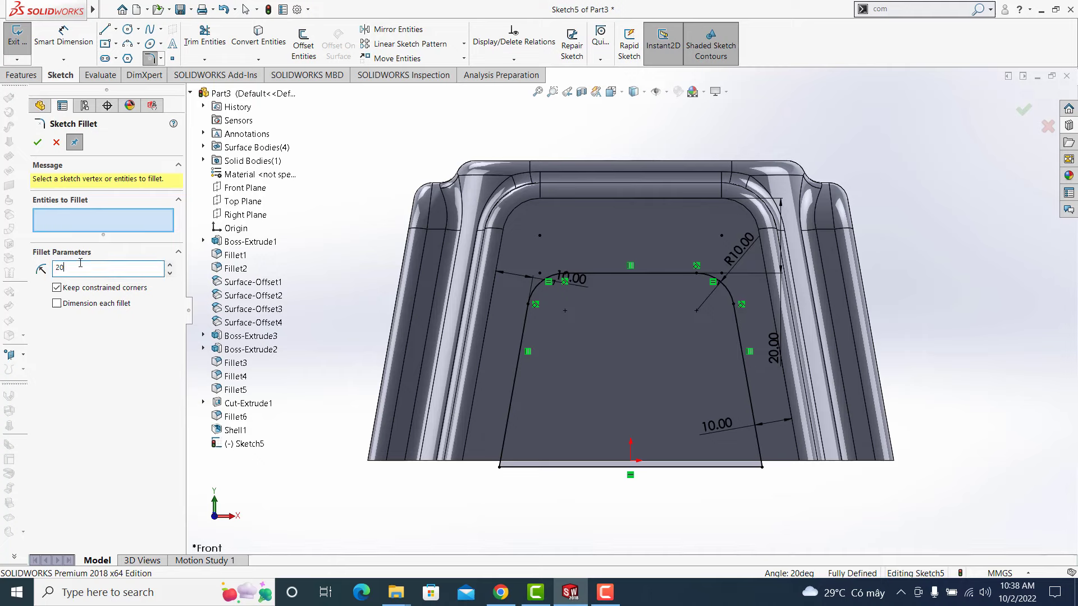
key(Escape)
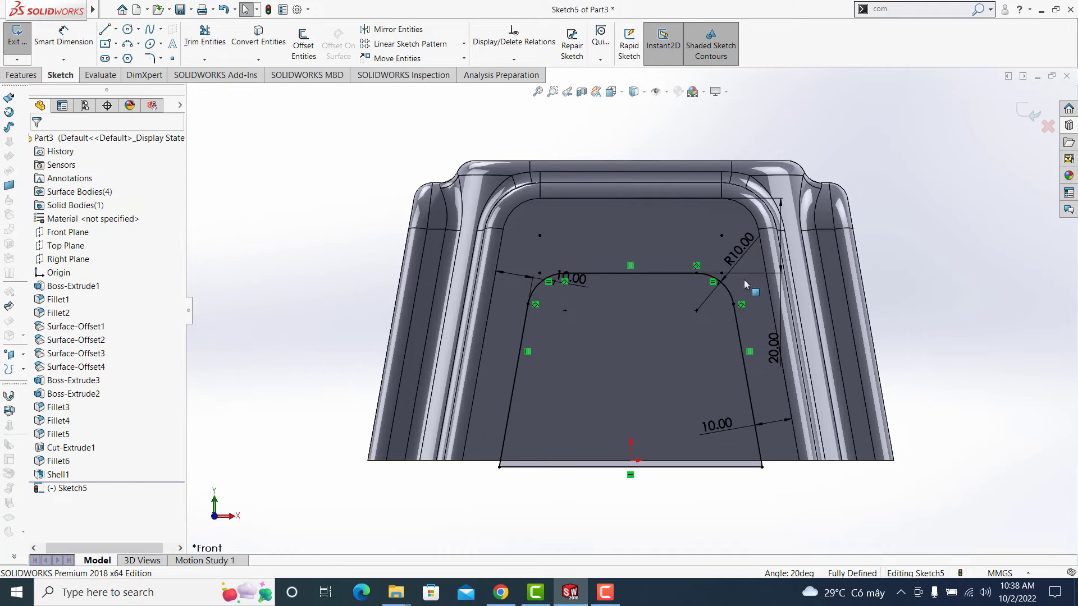
double_click(740, 248)
text(20)
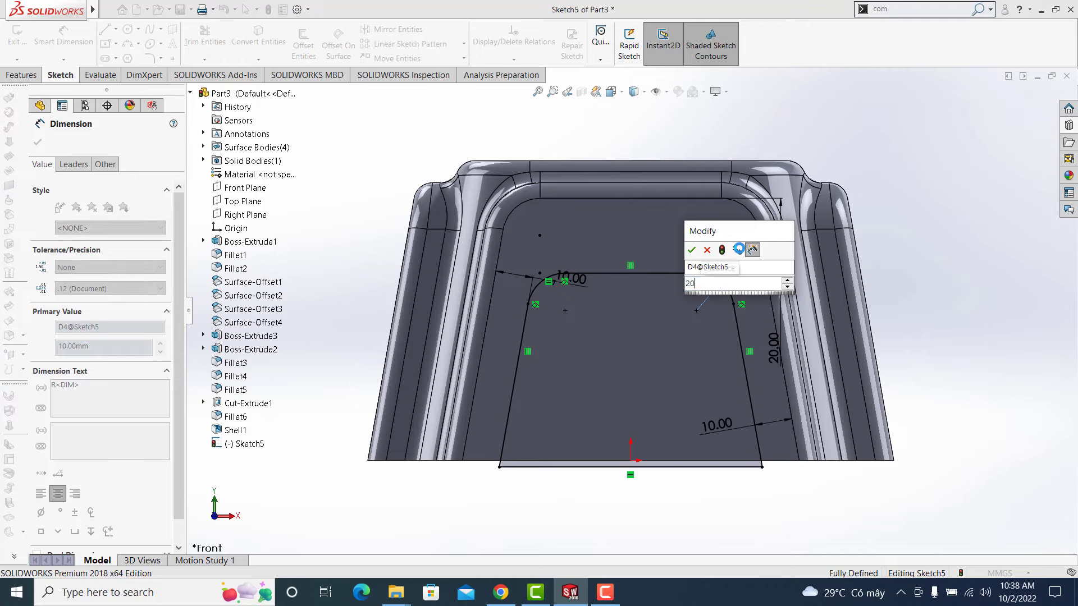
key(Return)
click(892, 247)
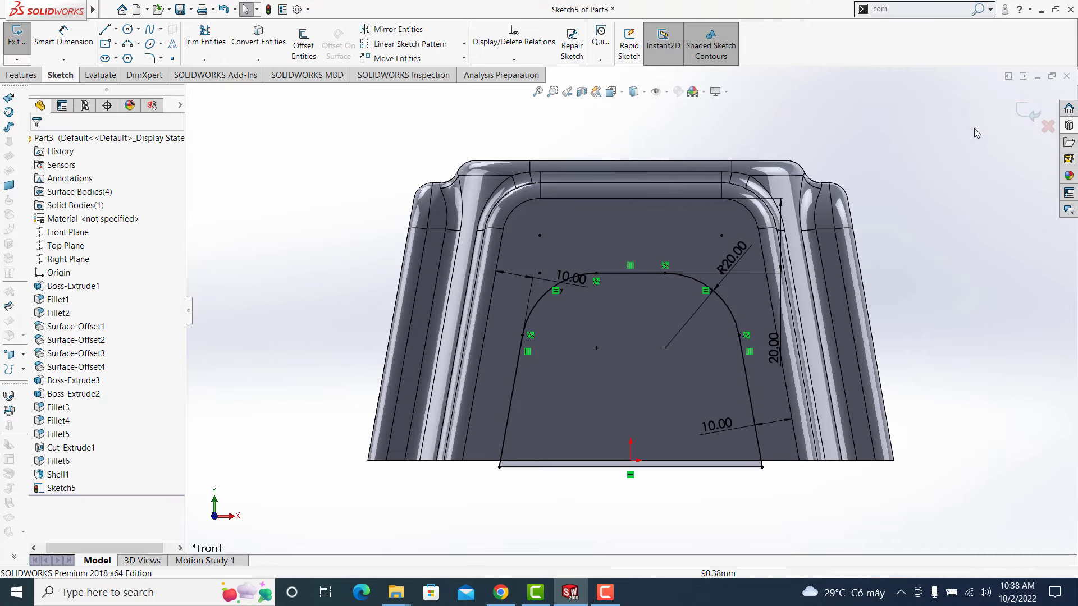
- Exit Sketch5 and extrude-cut it Through All - Both to open the opposite legs
click(1030, 116)
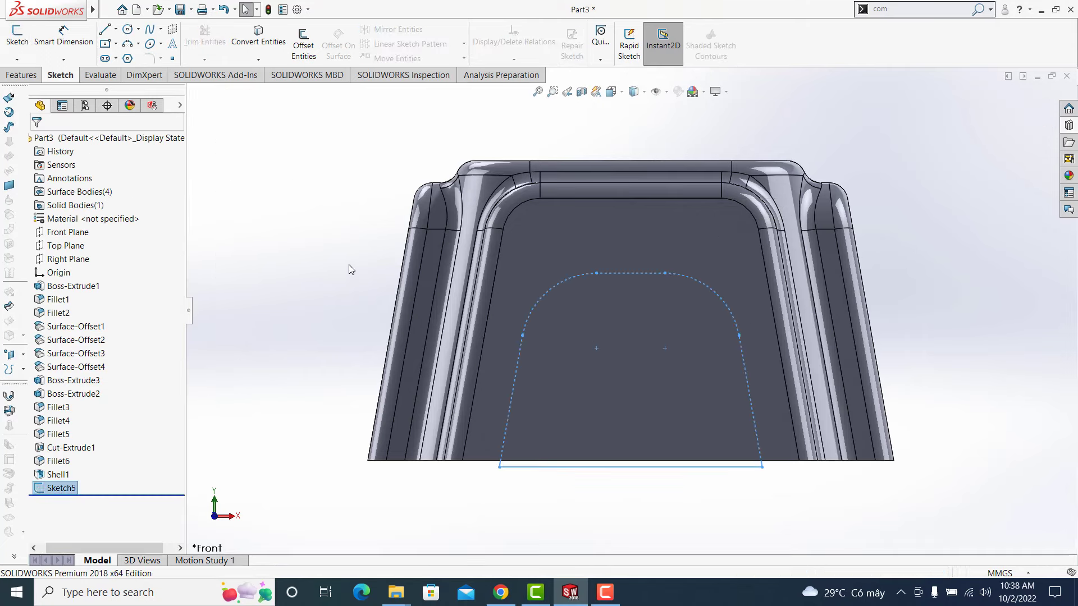
click(193, 45)
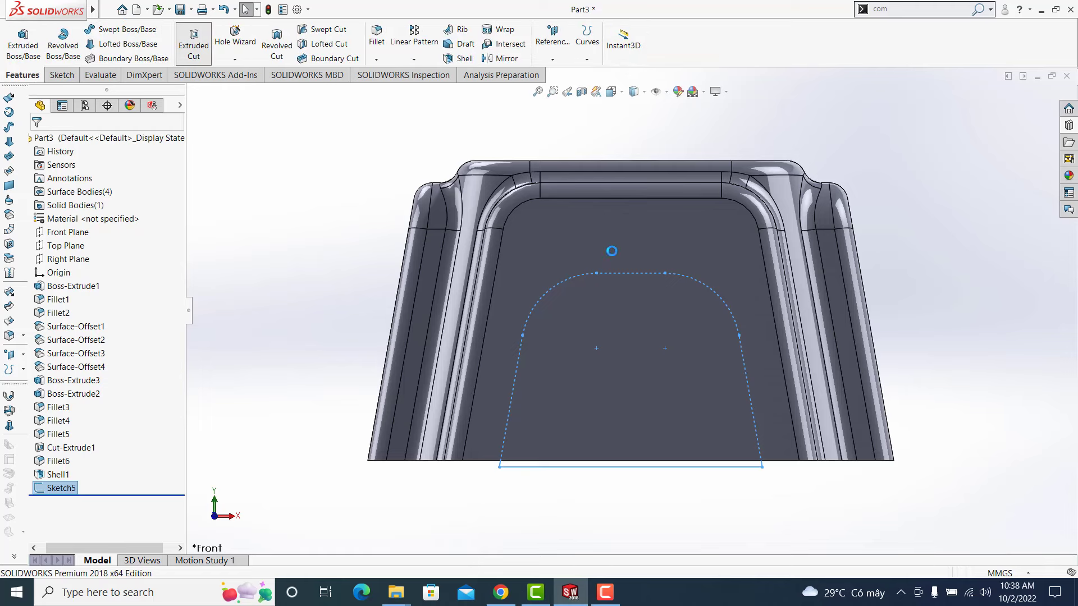
click(112, 220)
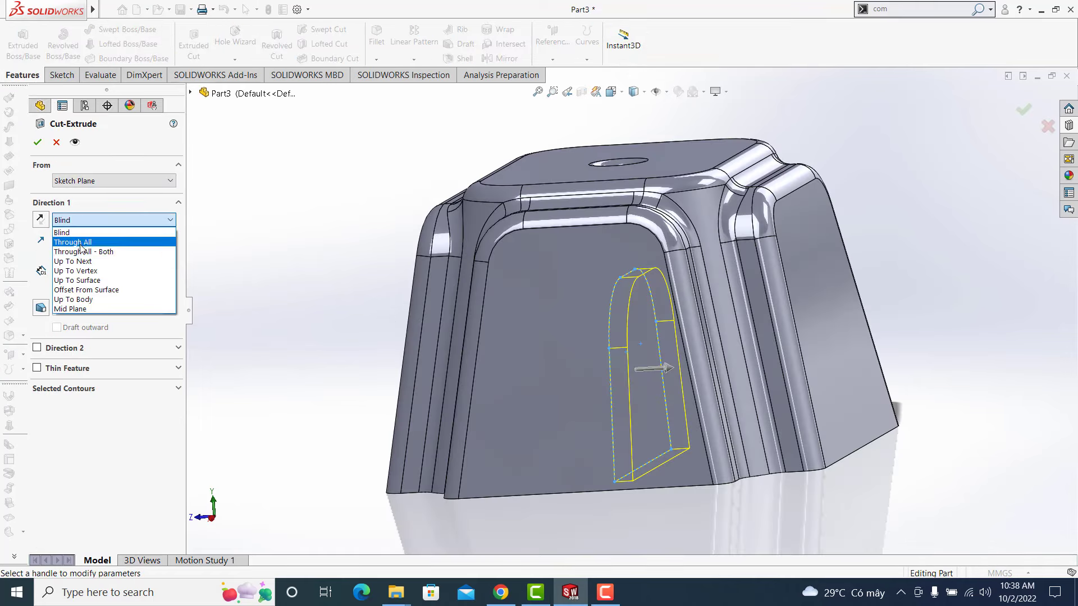
click(84, 252)
click(1023, 107)
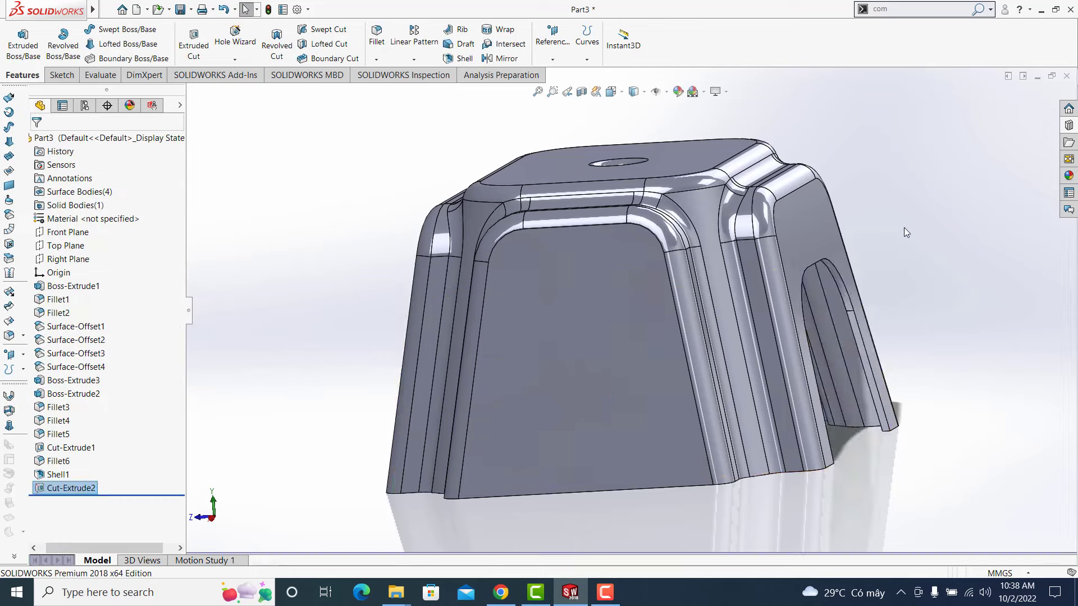
mouse_move(904, 228)
middle_down()
mouse_move(685, 328)
mouse_move(652, 321)
middle_up()
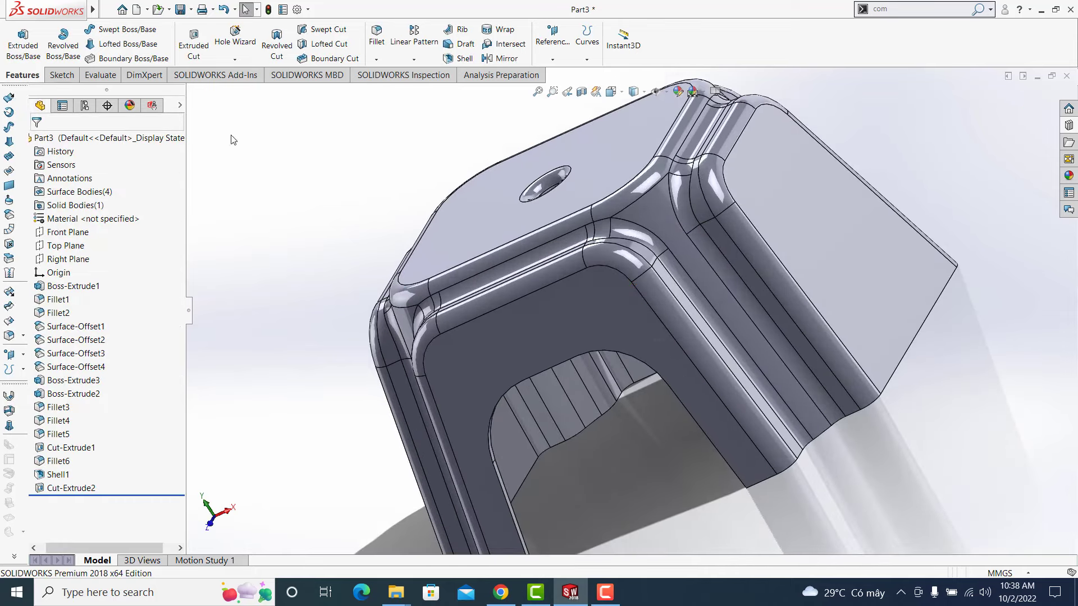
click(54, 76)
- Start a sketch on the Right Plane and offset the opening's left slanted edge 10 mm inward
click(25, 55)
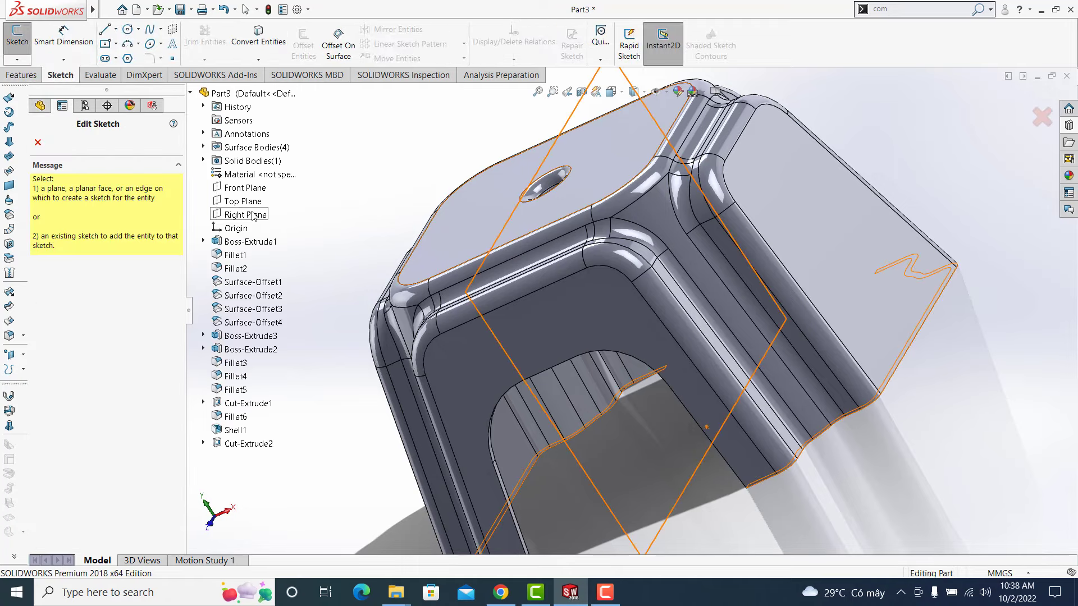
click(254, 216)
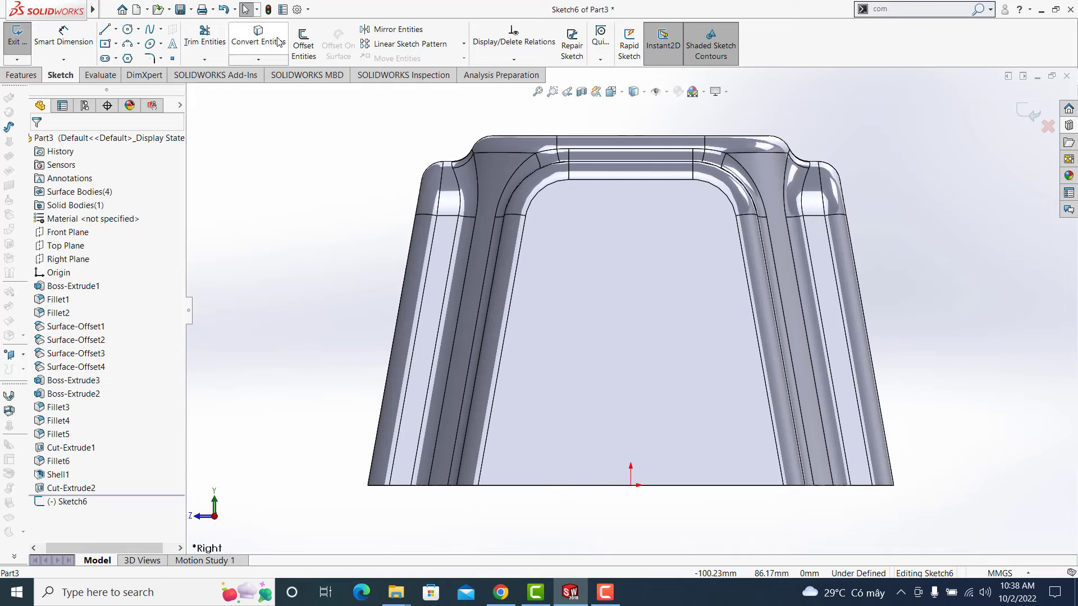
click(303, 40)
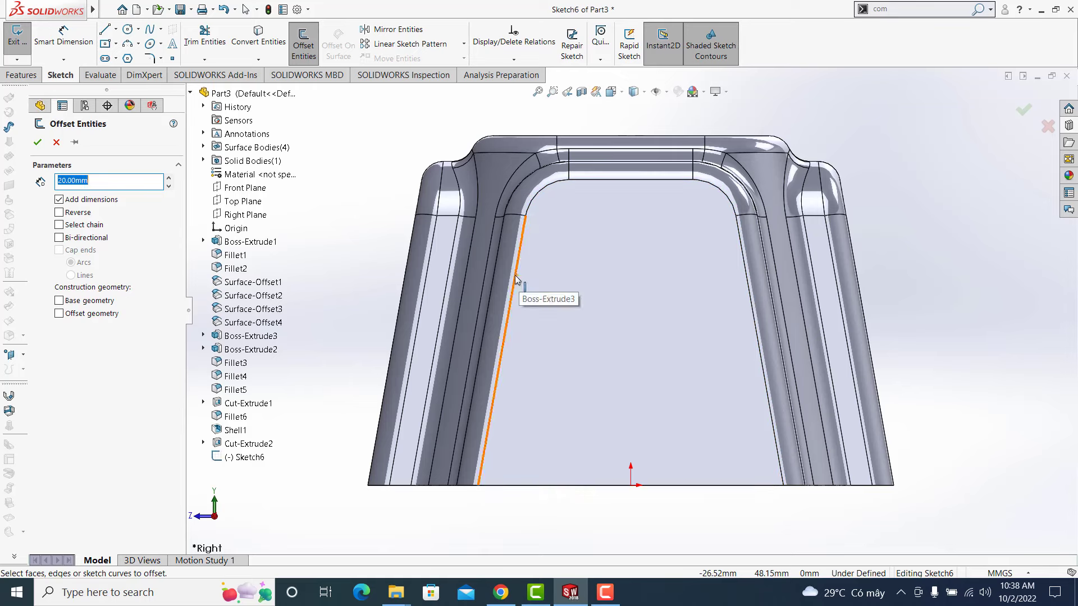
click(513, 287)
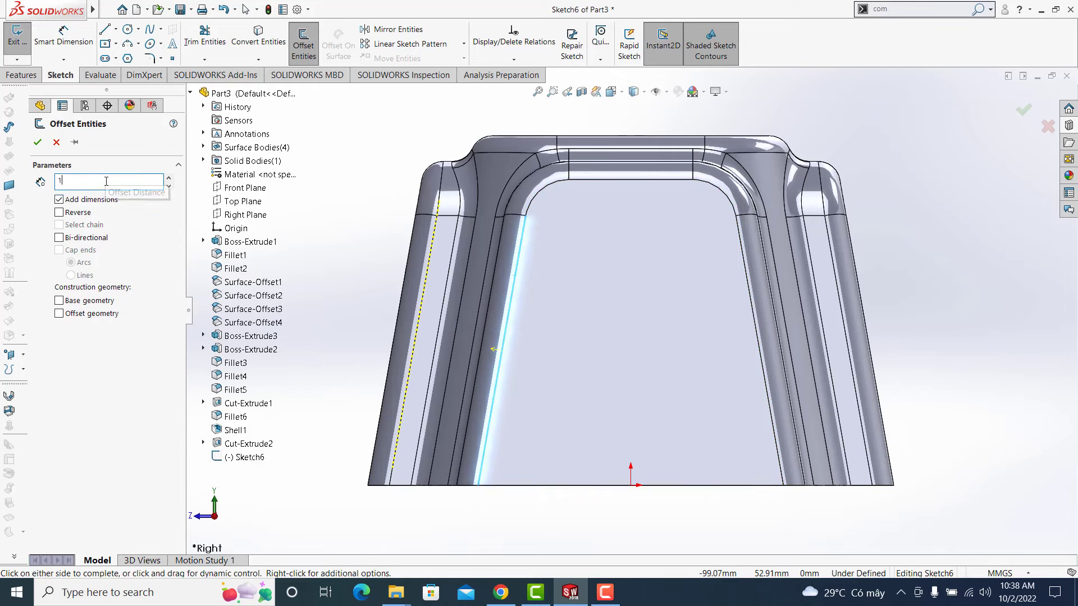
click(60, 213)
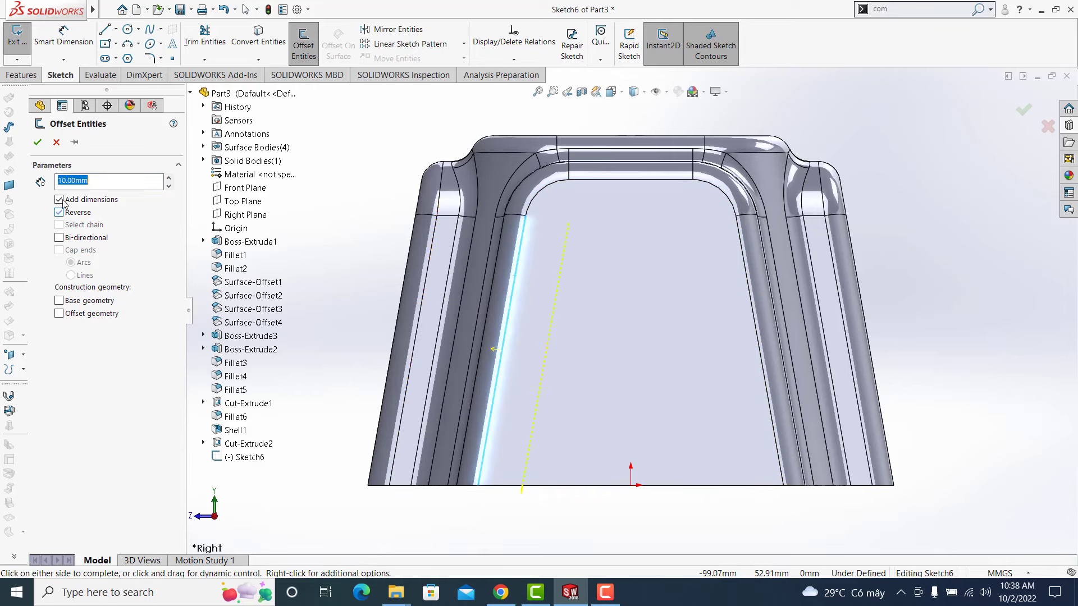
click(38, 142)
- Offset the right slanted edge 10 mm inward and the top edge 20 mm downward
click(307, 48)
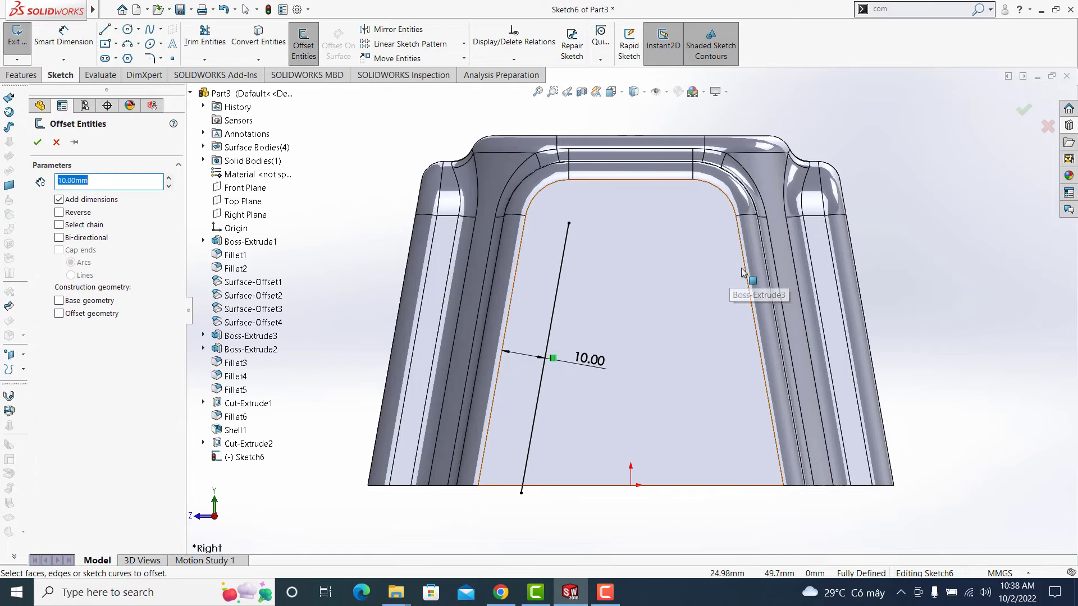
click(751, 292)
click(58, 213)
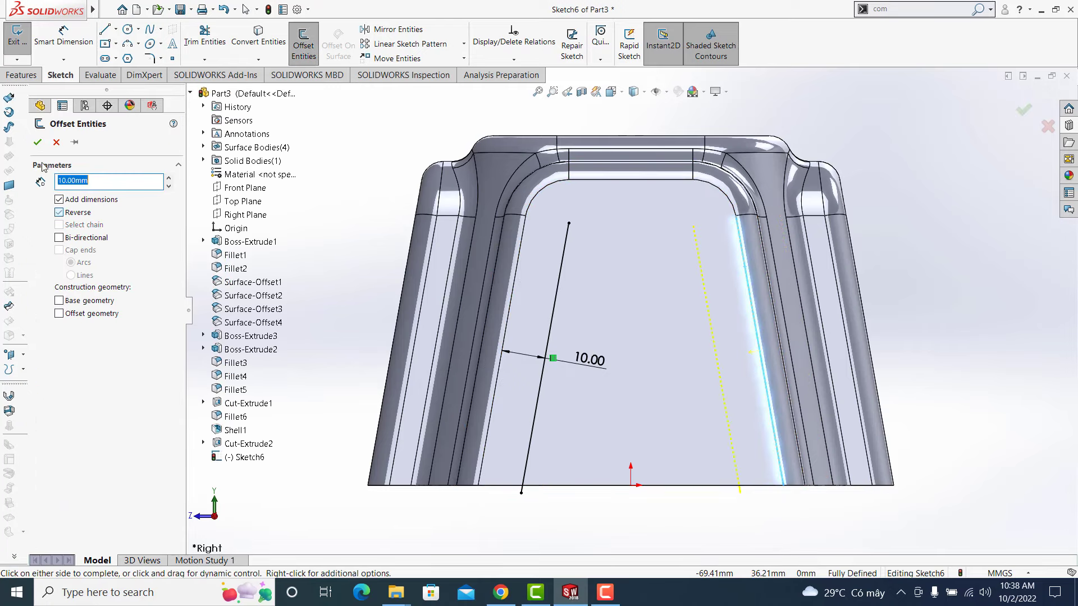
click(38, 142)
click(304, 42)
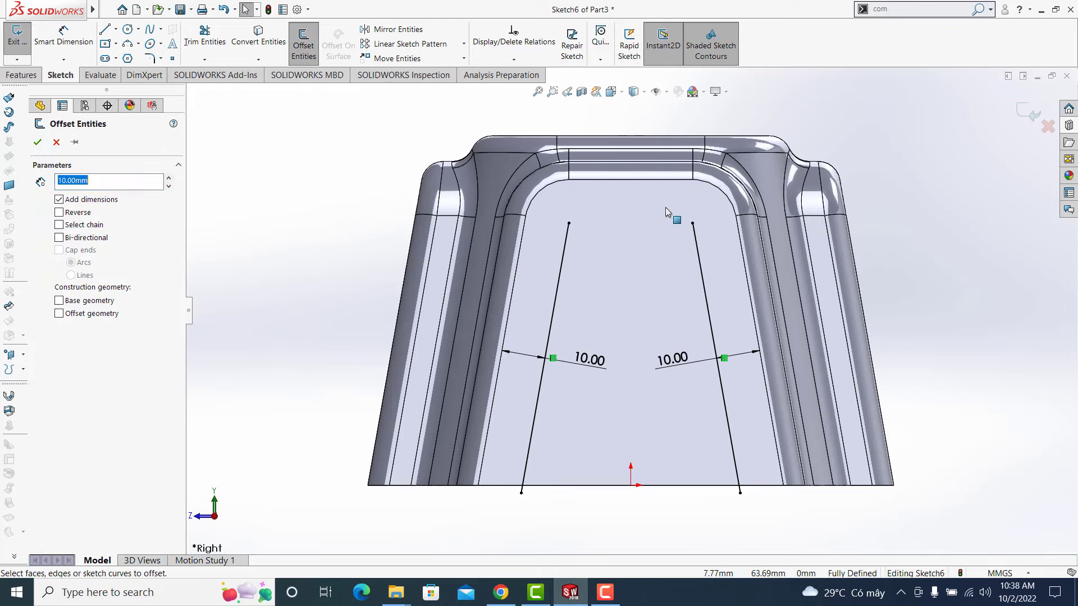
click(629, 180)
text(20)
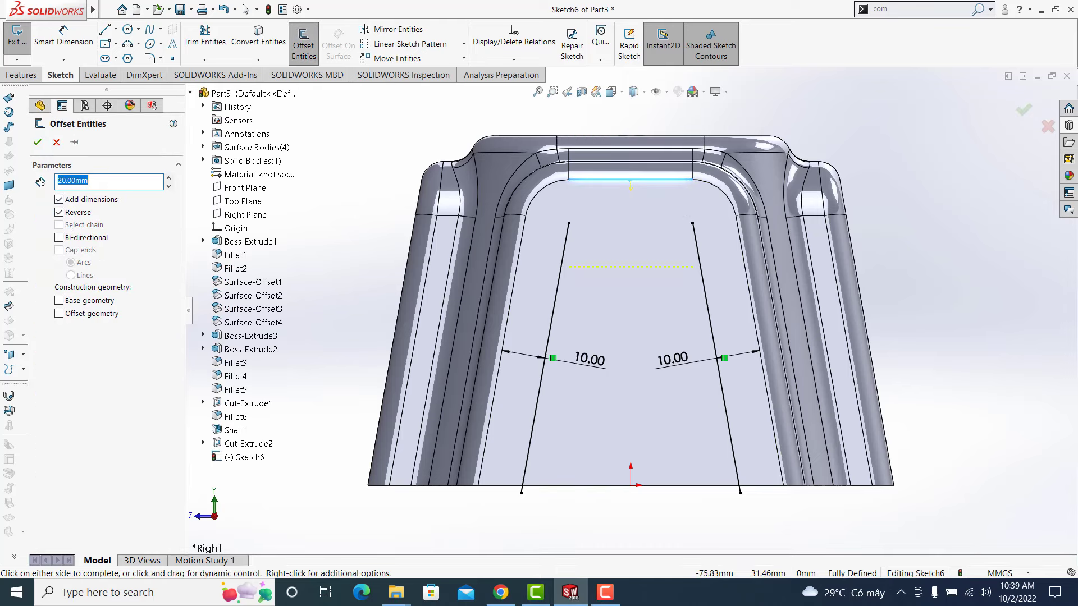
click(37, 142)
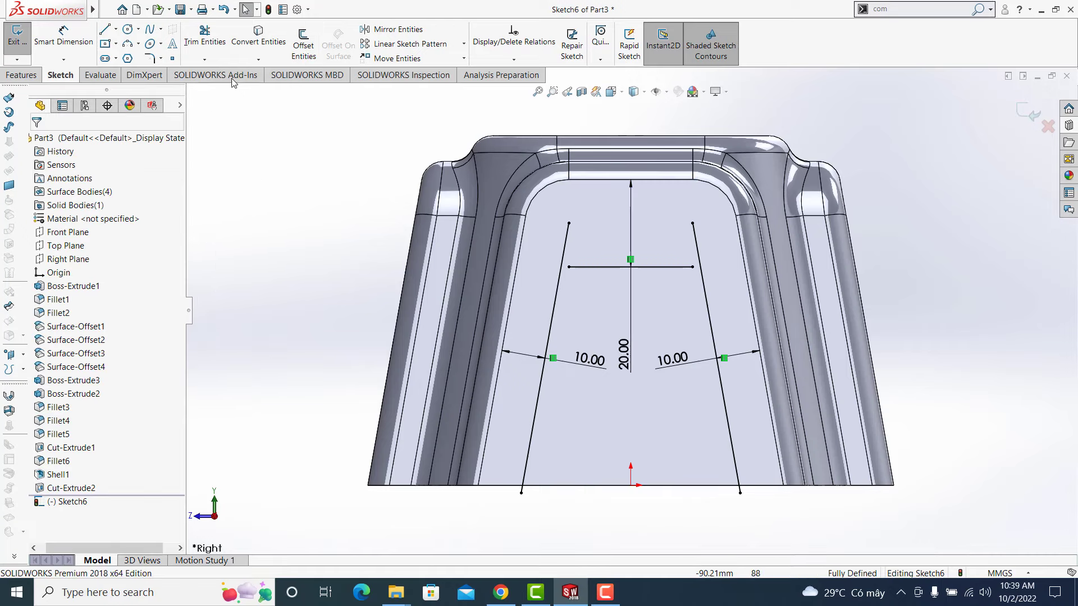
- Draw a horizontal bottom line joining the two side lines' lower ends
click(105, 29)
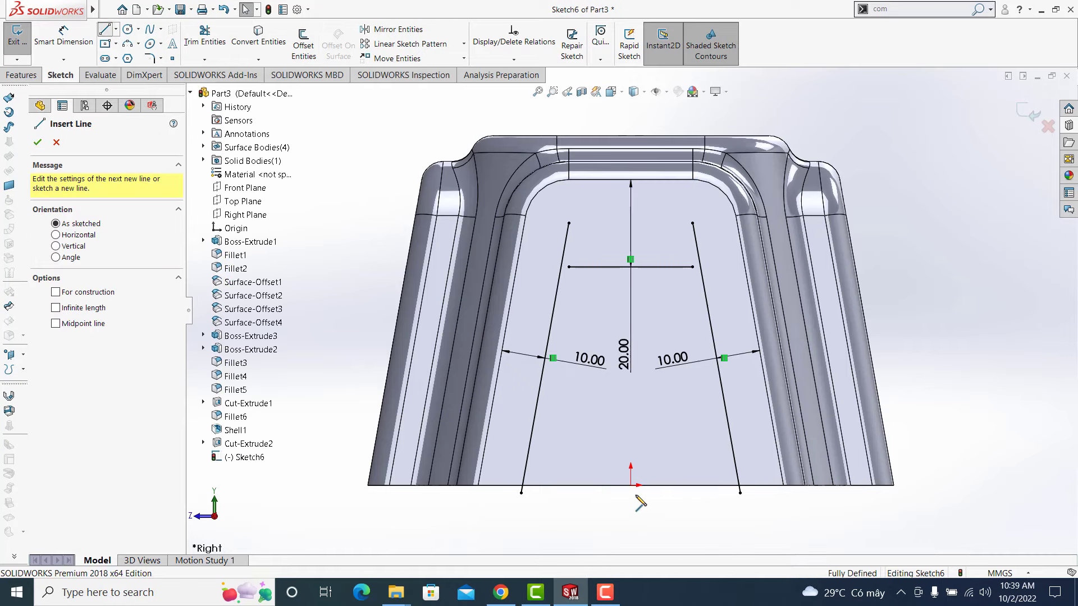
click(522, 492)
click(739, 492)
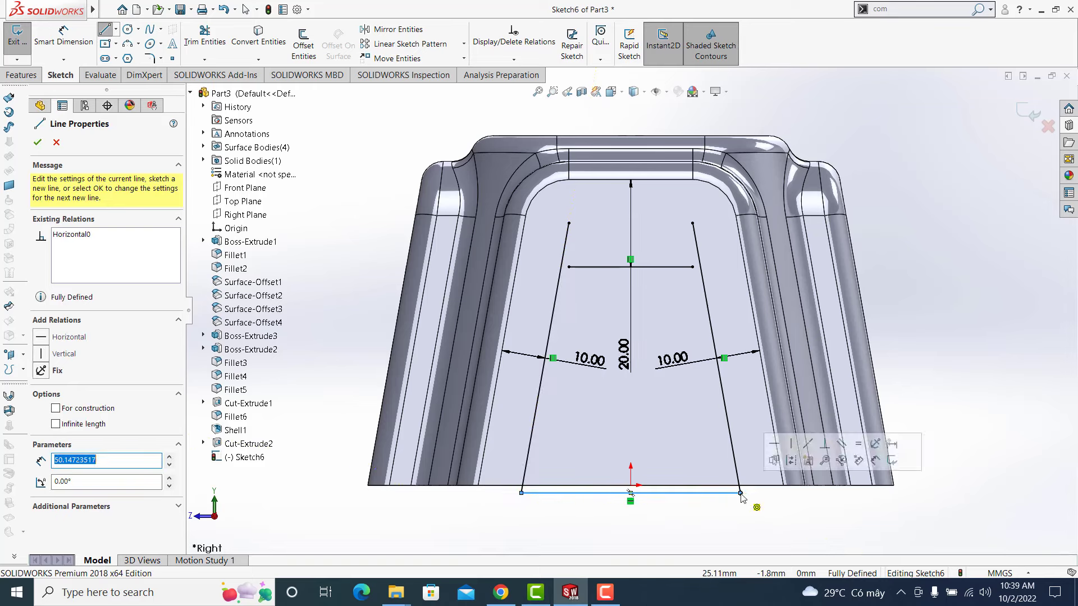
key(Escape)
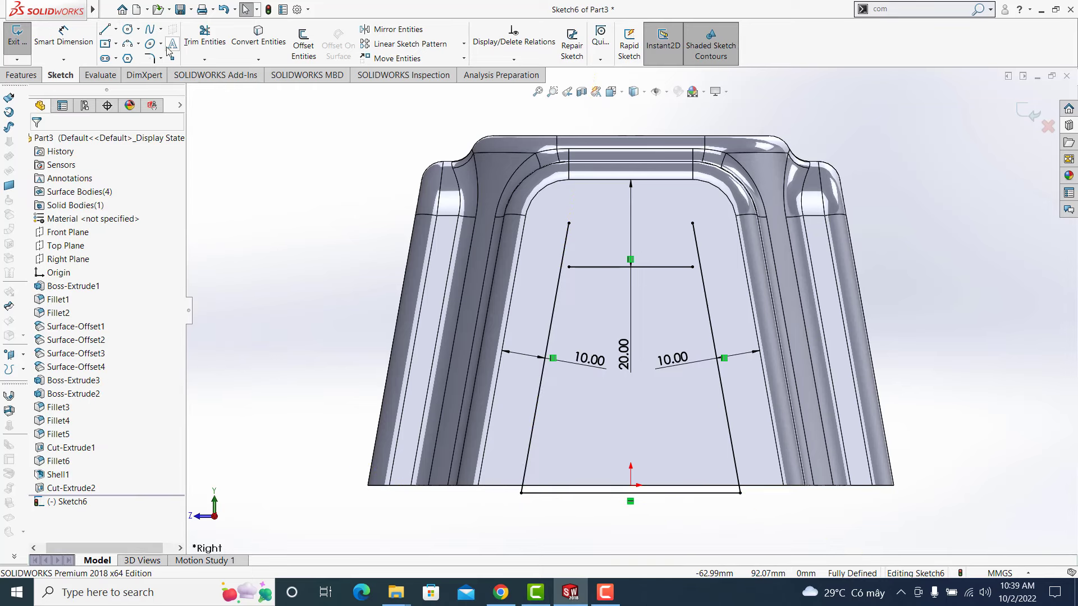
- Round both upper corners with 10 mm sketch fillets and exit the sketch
click(150, 57)
click(595, 268)
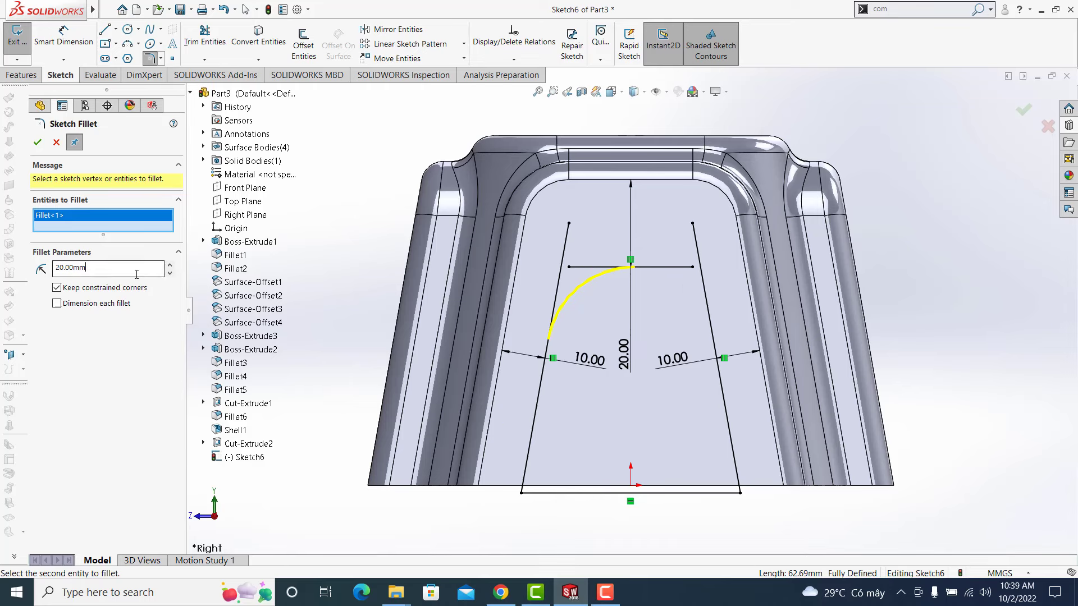
click(674, 273)
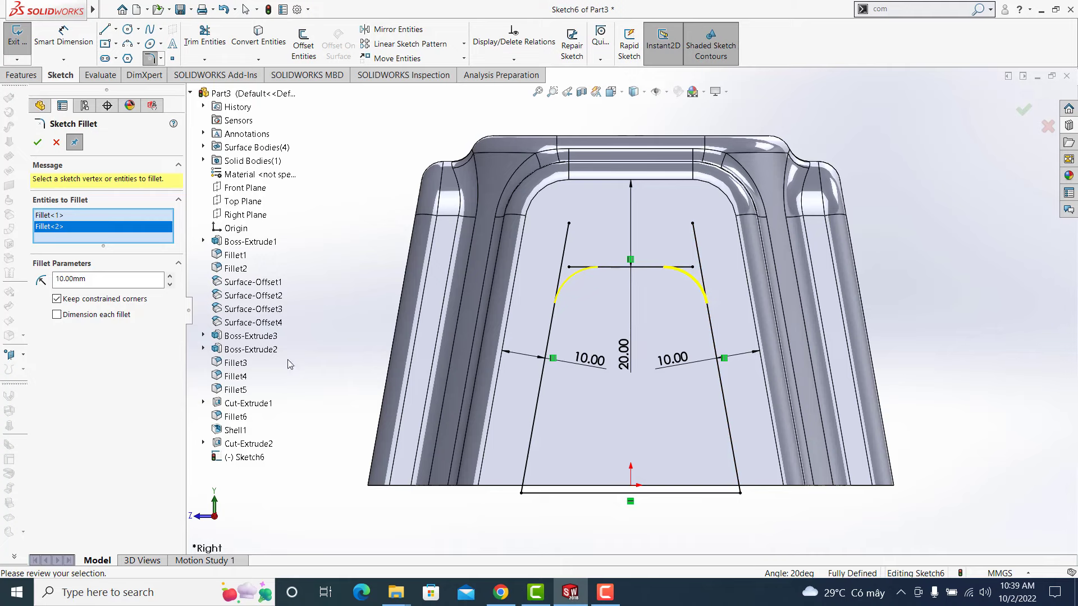
click(38, 142)
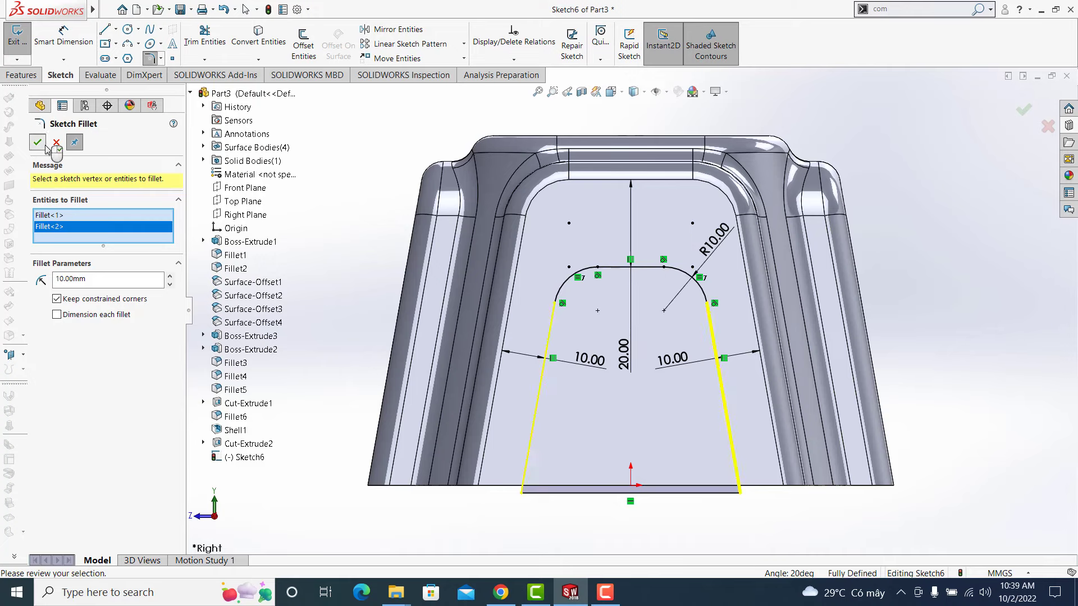
click(1019, 112)
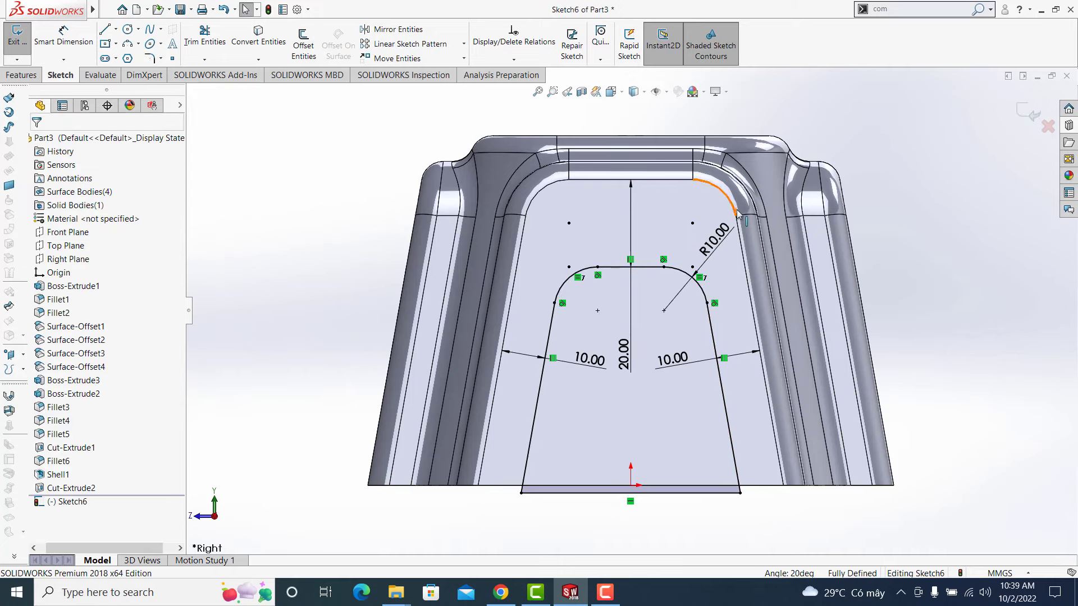
click(1018, 117)
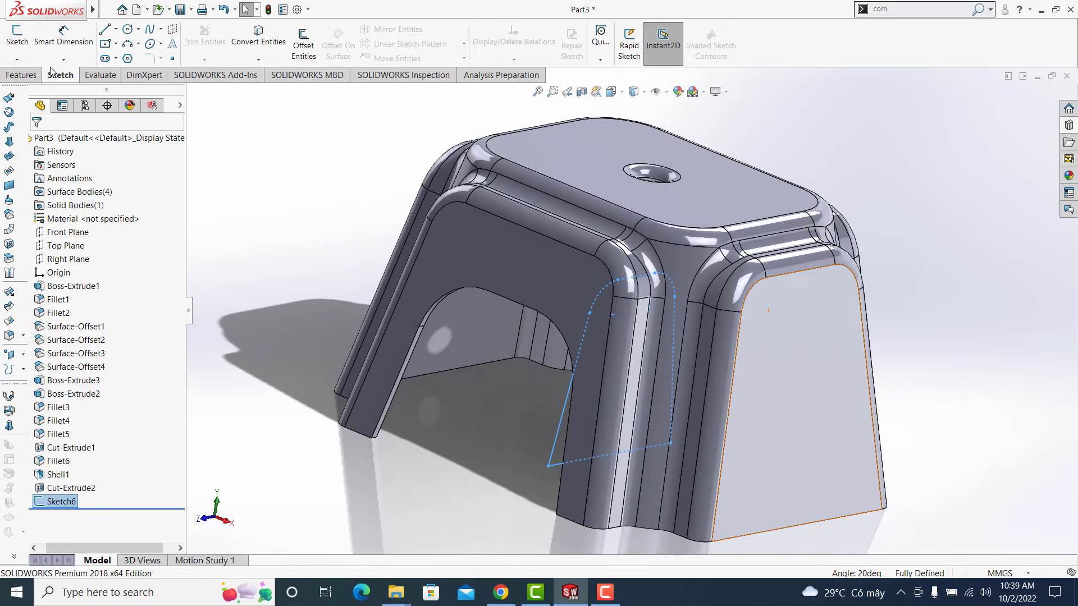
- Extrude-cut Sketch6's arch Through All - Both to open the remaining pair of legs
click(27, 77)
click(194, 42)
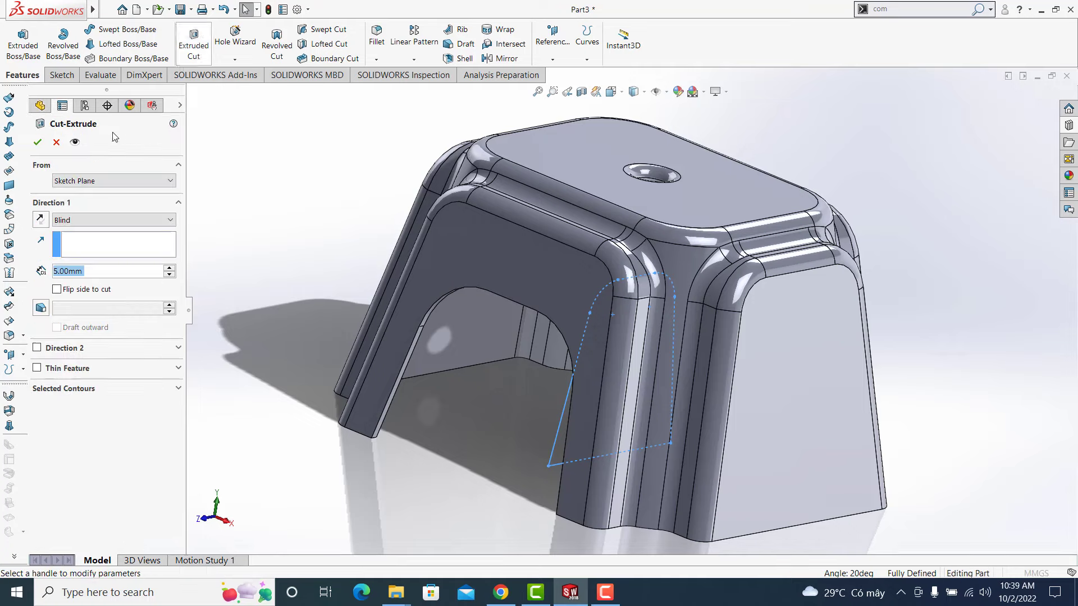
click(112, 220)
click(84, 250)
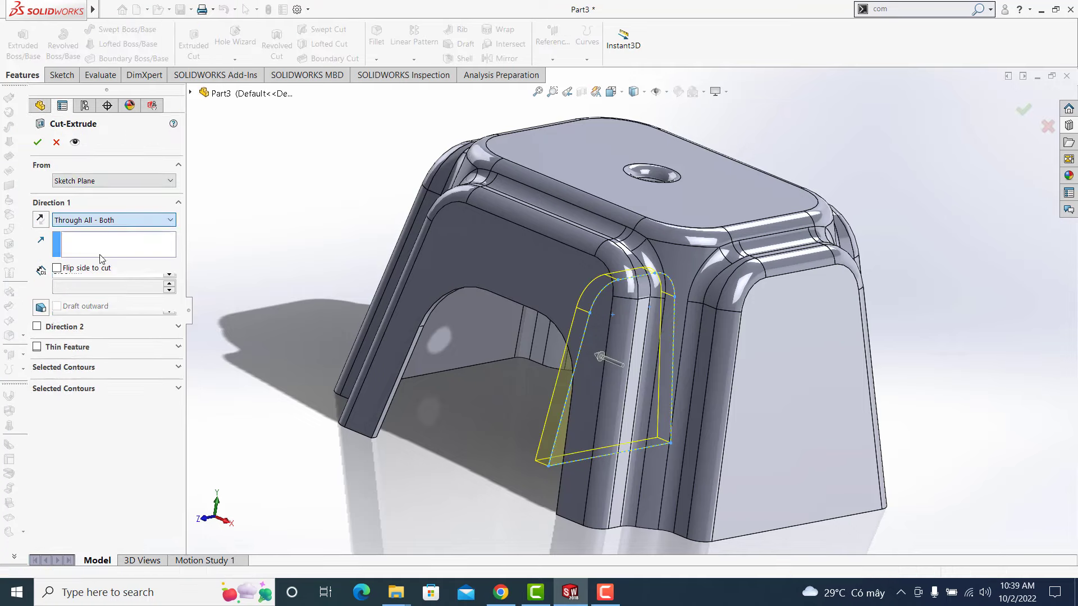
click(1023, 111)
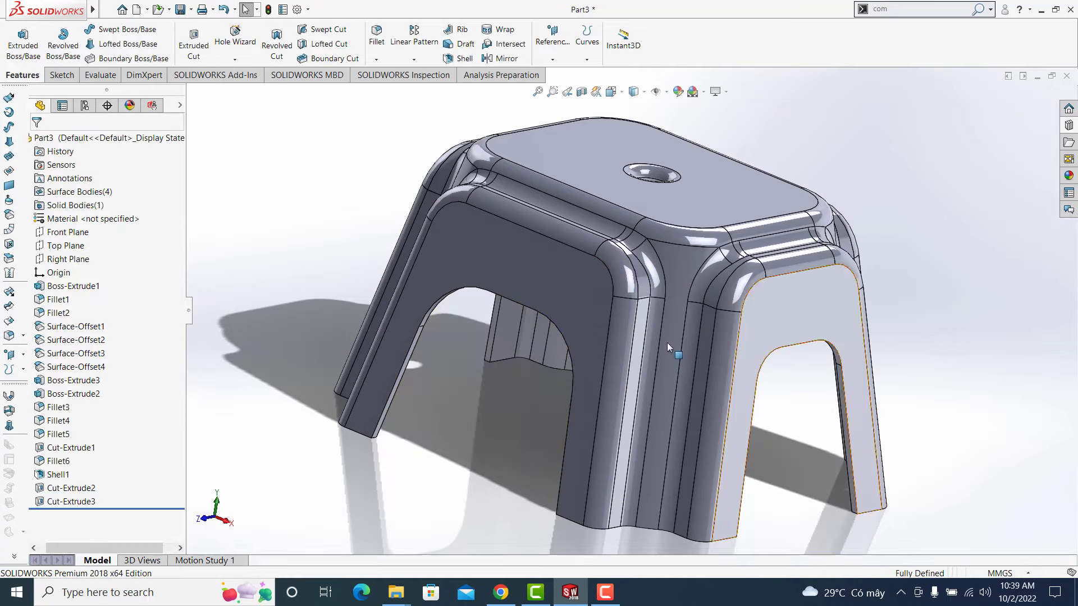
mouse_move(667, 343)
middle_down()
mouse_move(701, 175)
mouse_move(823, 180)
mouse_move(849, 280)
mouse_move(730, 236)
mouse_move(630, 173)
middle_up()
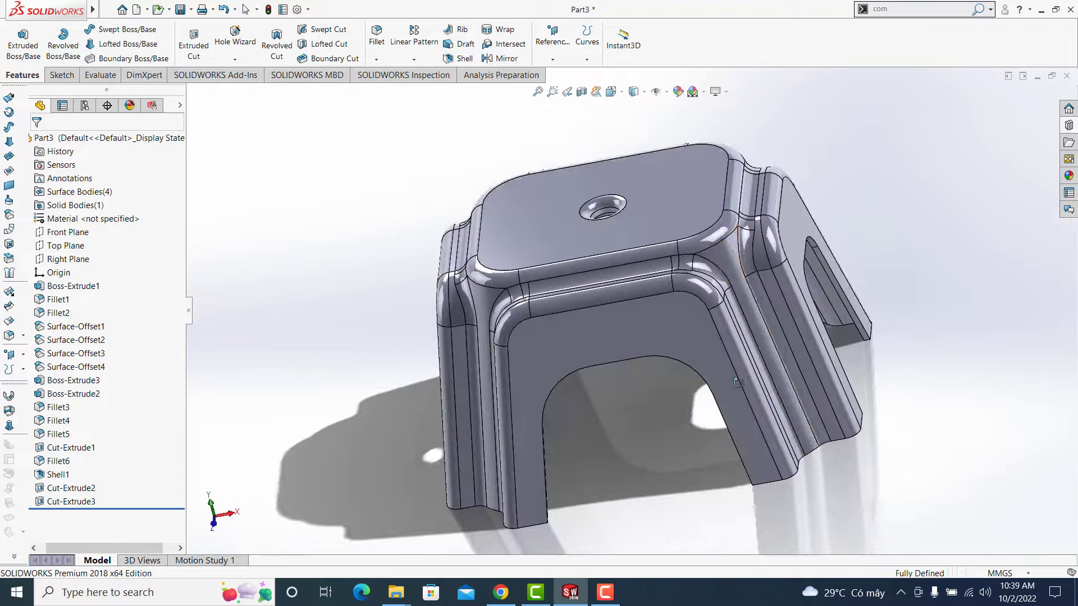
- Save Part3 and orbit to inspect the underside and inside of the seat
click(180, 10)
mouse_move(831, 368)
middle_down()
mouse_move(833, 318)
mouse_move(749, 337)
mouse_move(735, 267)
middle_up()
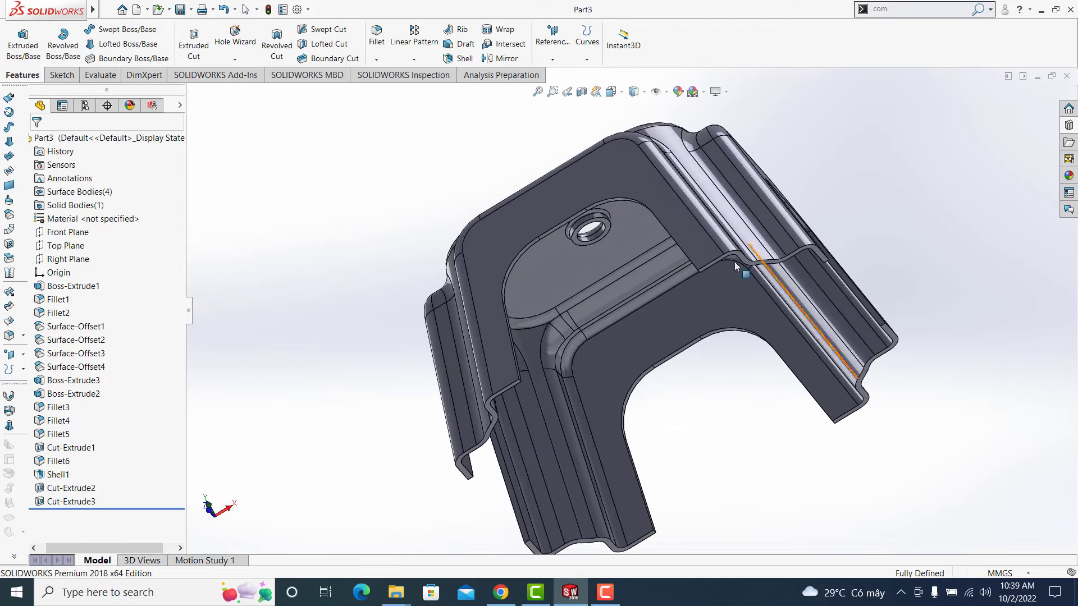
middle_drag(193, 213, 259, 275)
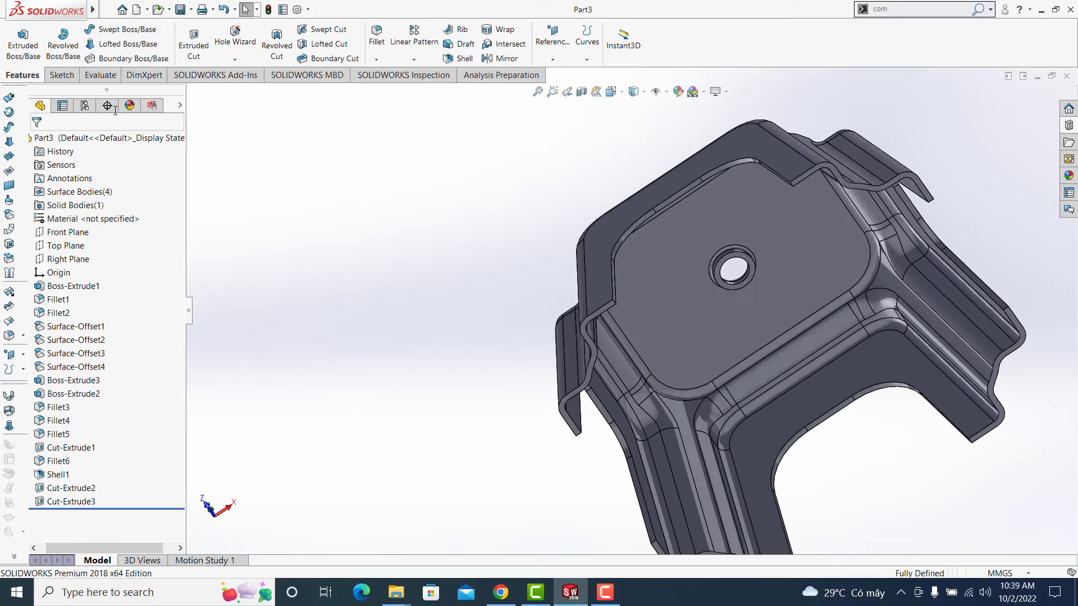
- Start a sketch on the inside seat face and convert one stool corner's outline edges
click(62, 80)
click(17, 34)
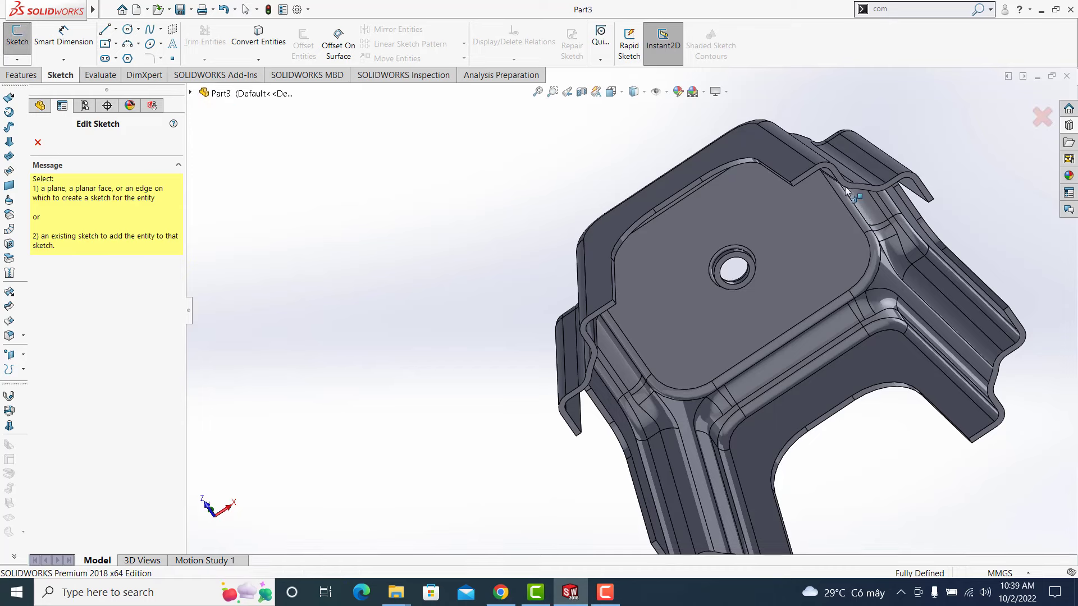
click(764, 204)
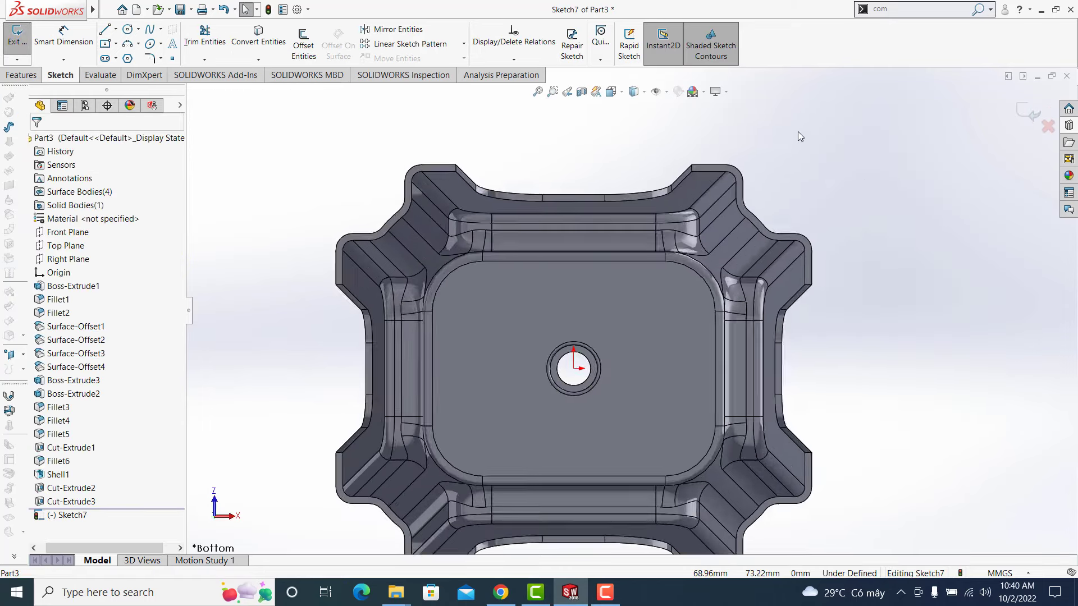
click(258, 36)
click(646, 212)
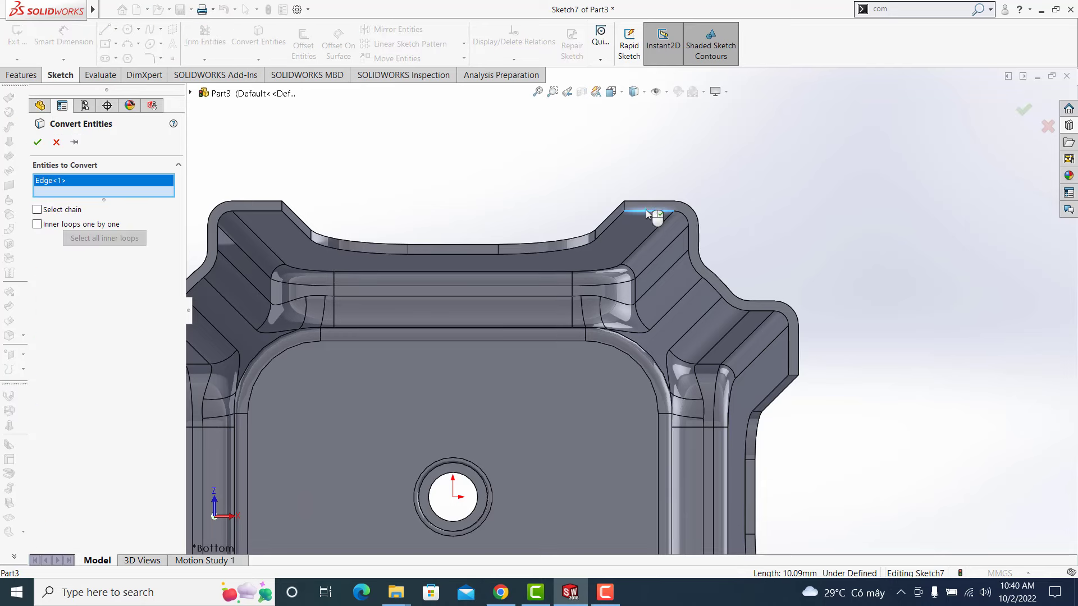
click(684, 219)
click(695, 241)
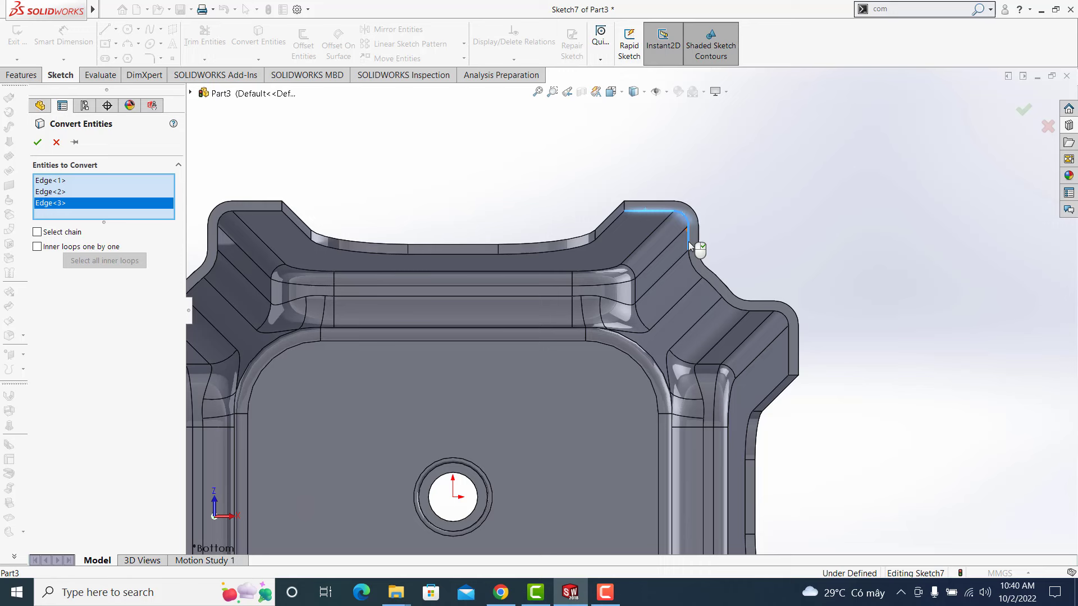
click(700, 270)
click(733, 307)
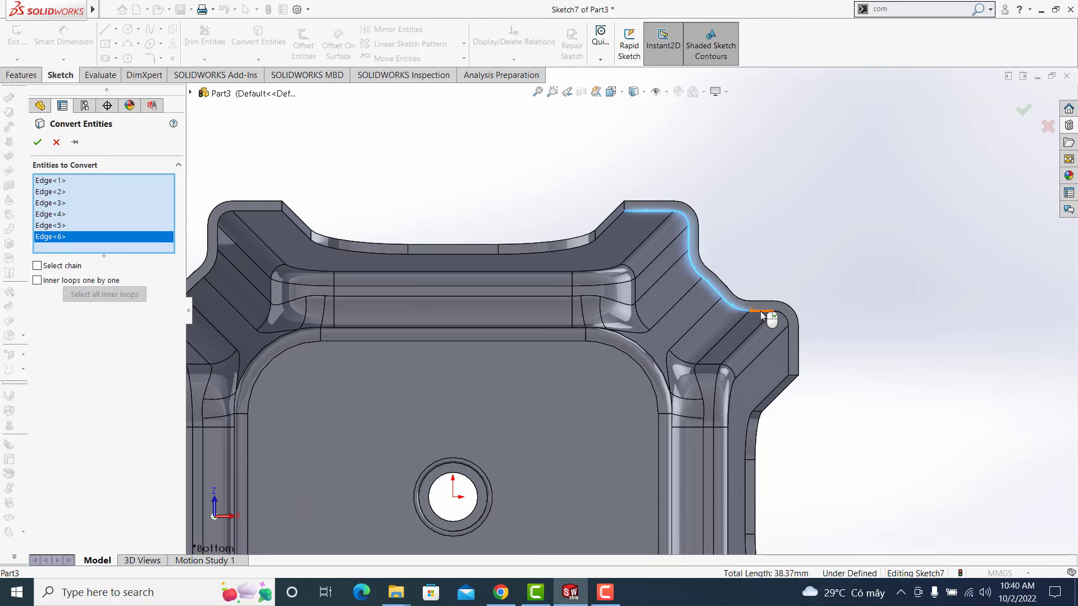
click(765, 312)
click(789, 342)
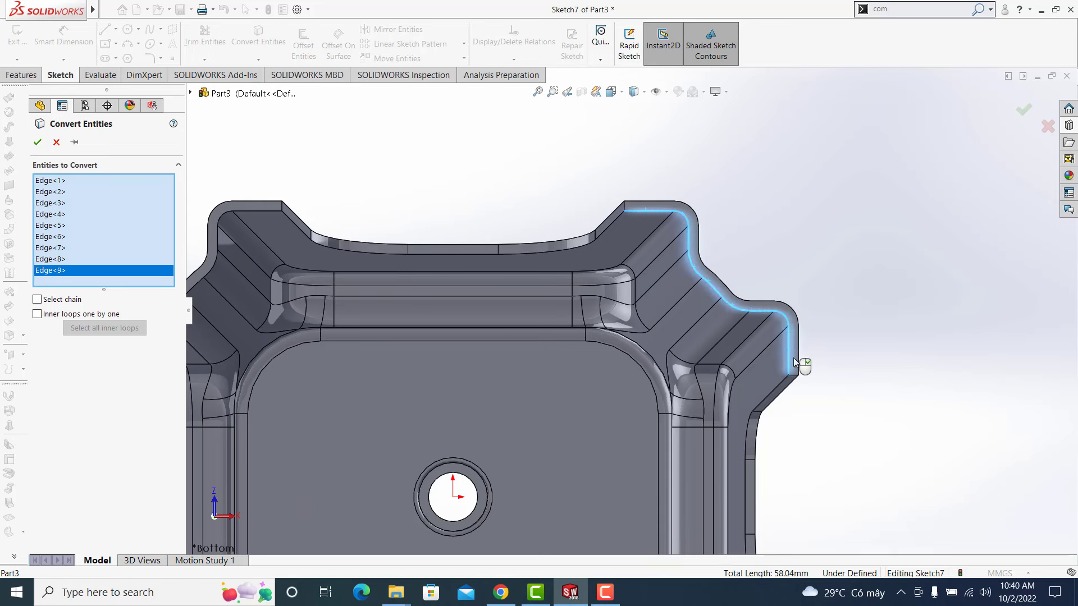
click(798, 370)
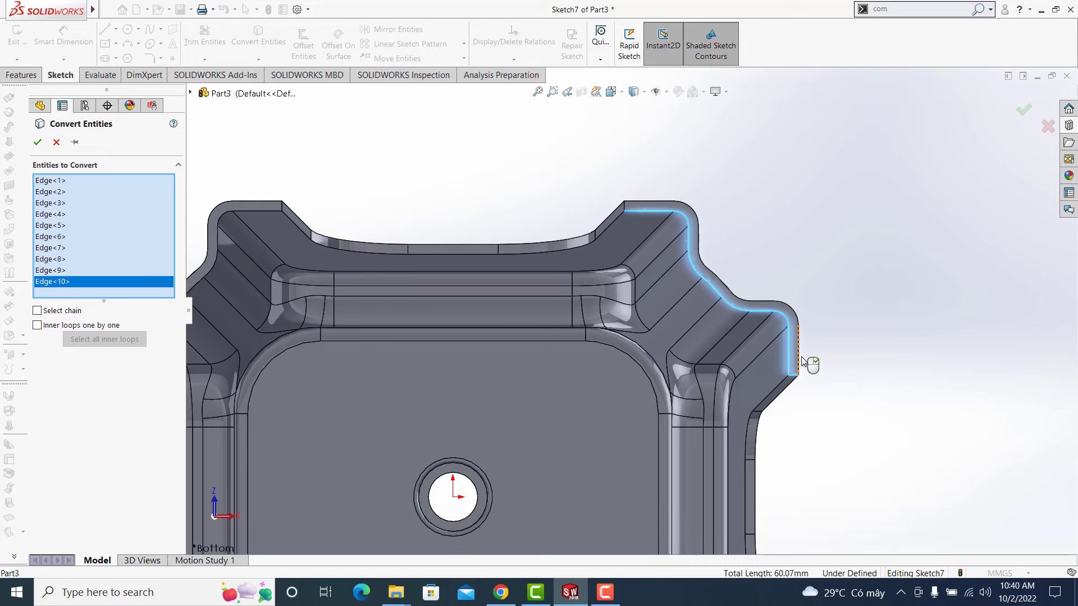
click(800, 352)
click(625, 208)
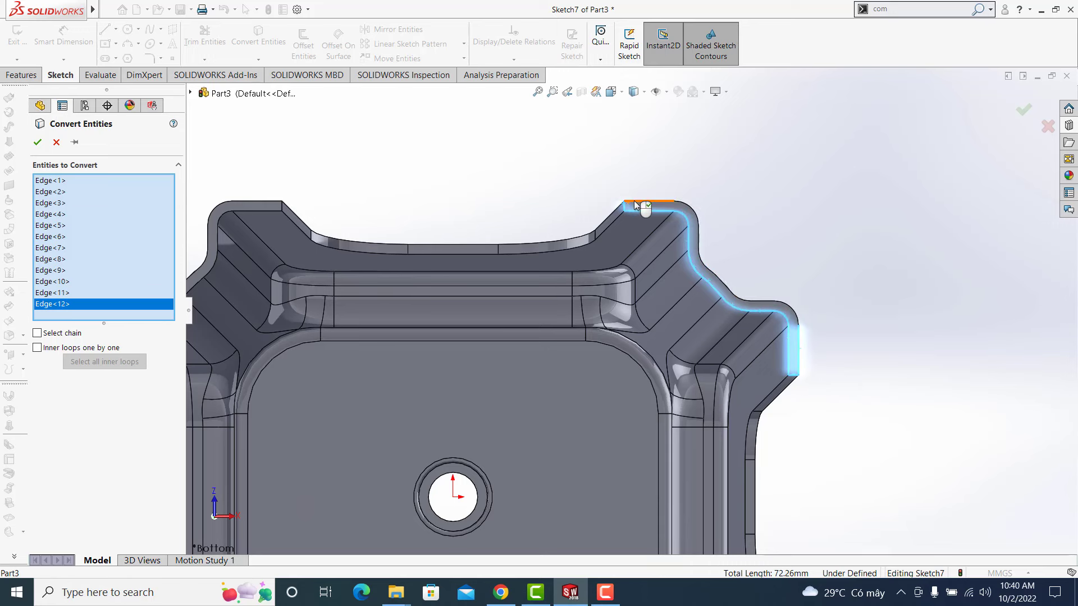
click(38, 142)
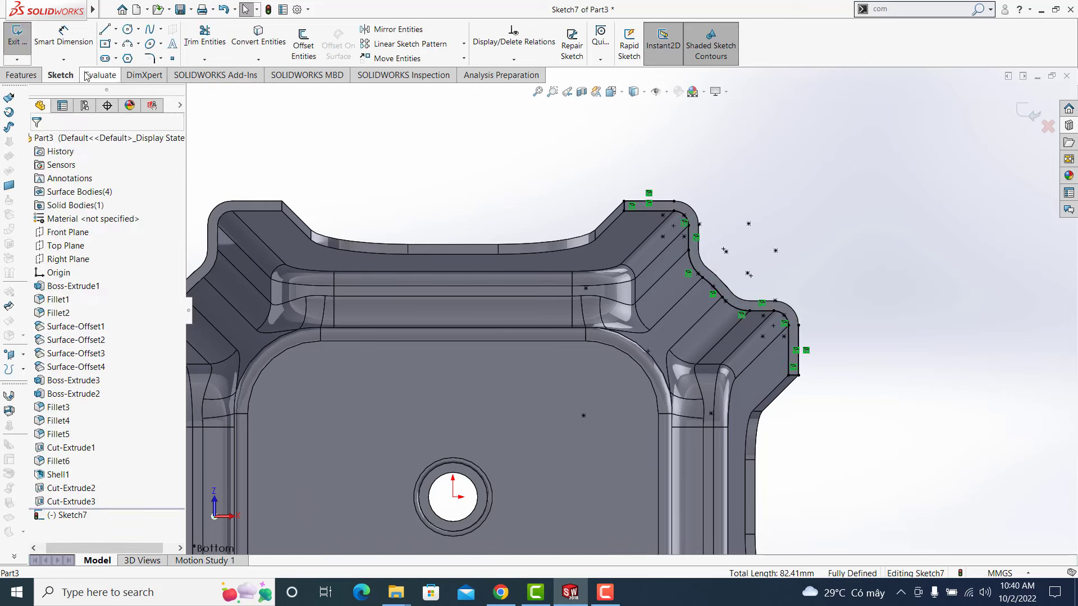
- Close the contour with a horizontal top line and a vertical side line
click(107, 30)
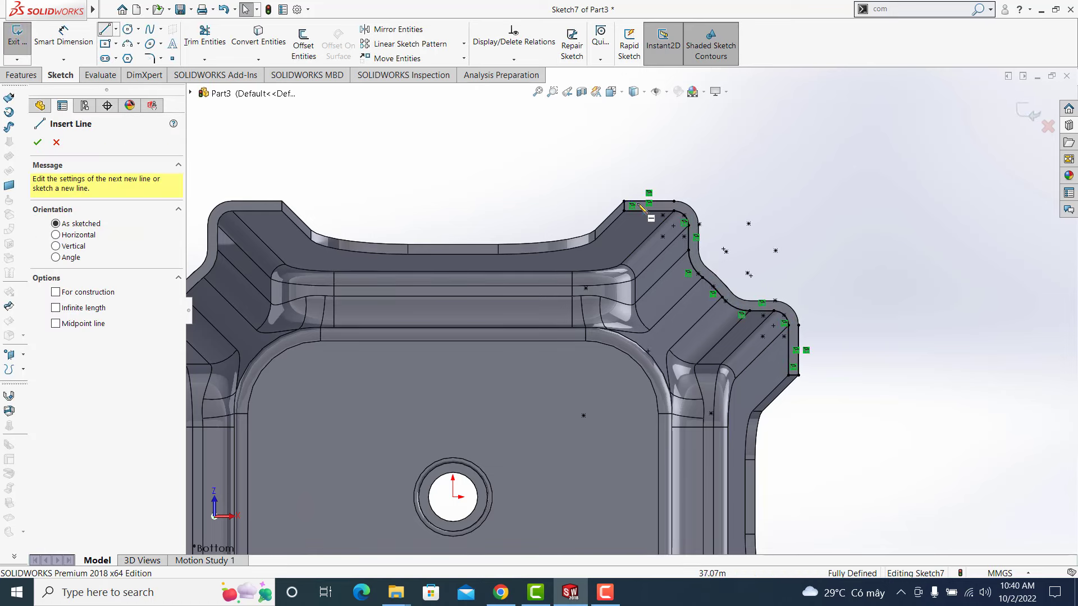
click(675, 201)
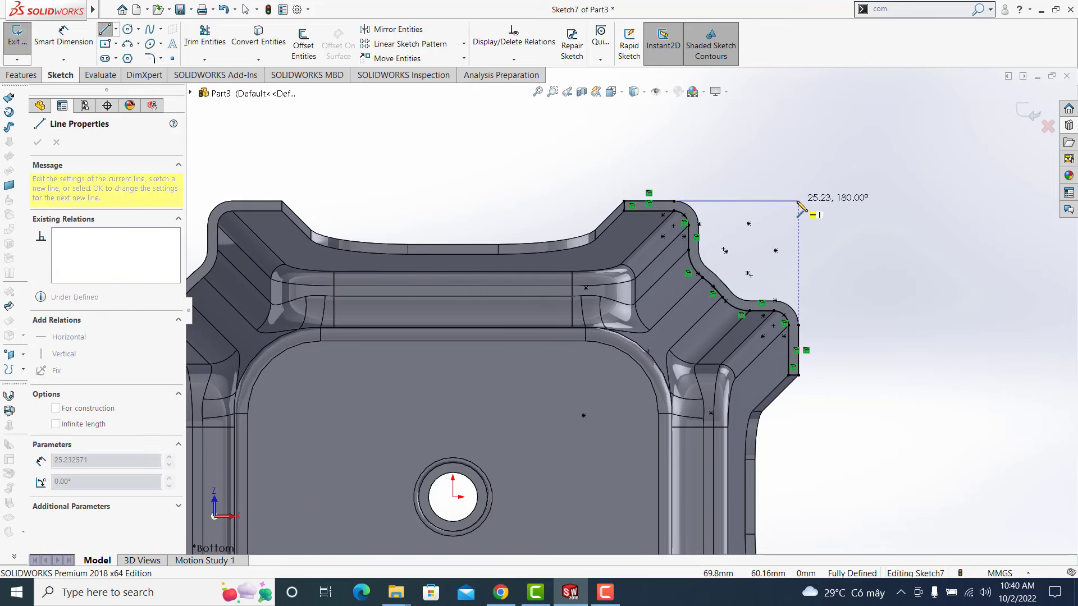
click(798, 201)
click(799, 325)
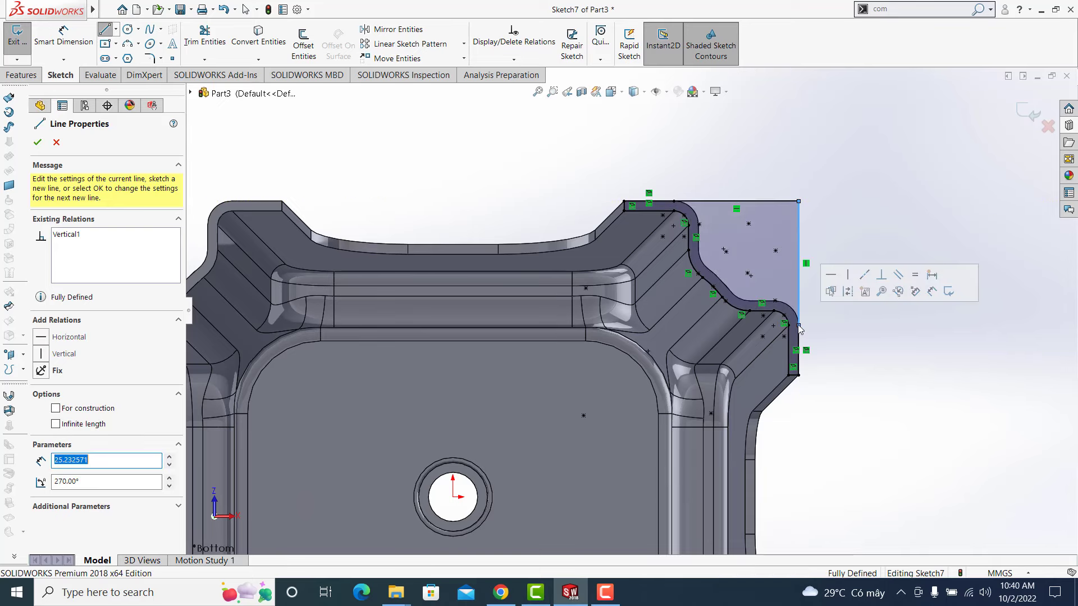
key(Escape)
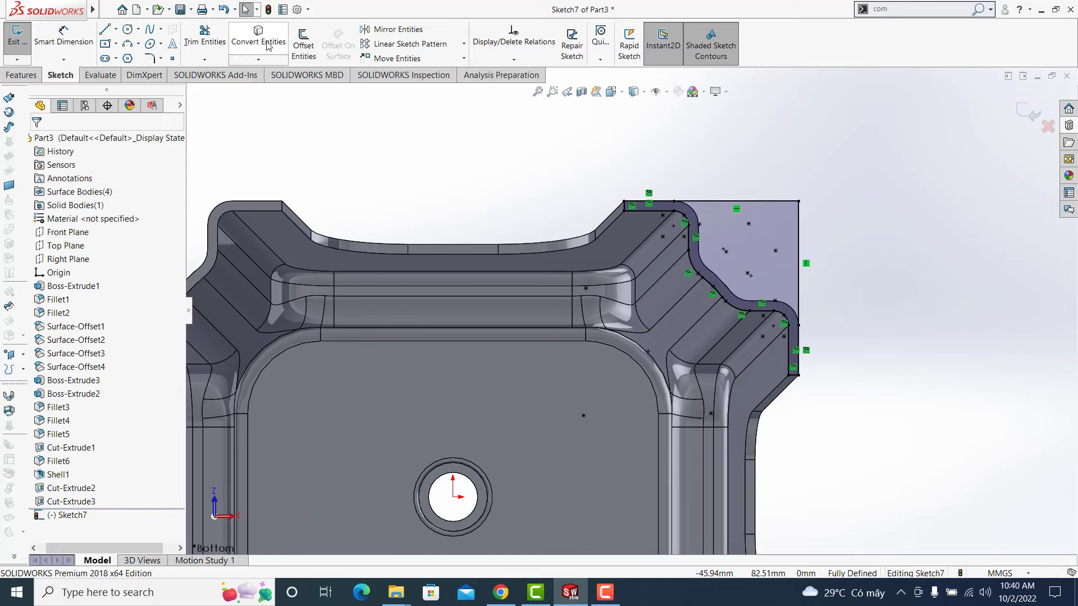
- Round the corner between the top and vertical lines with an R20 fillet and exit Sketch7
click(150, 59)
text(20)
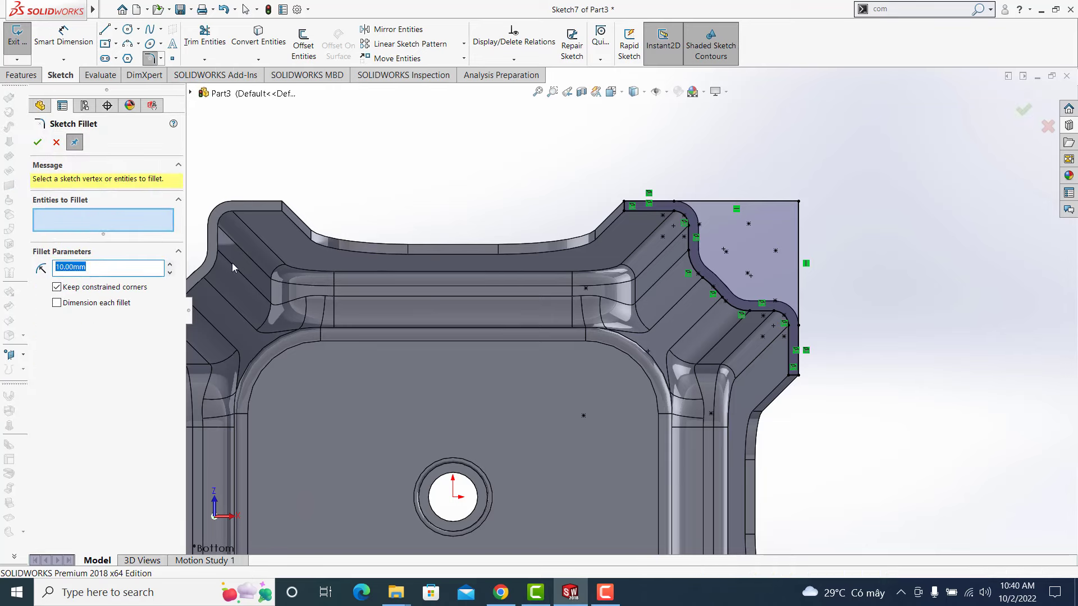
click(746, 206)
click(800, 240)
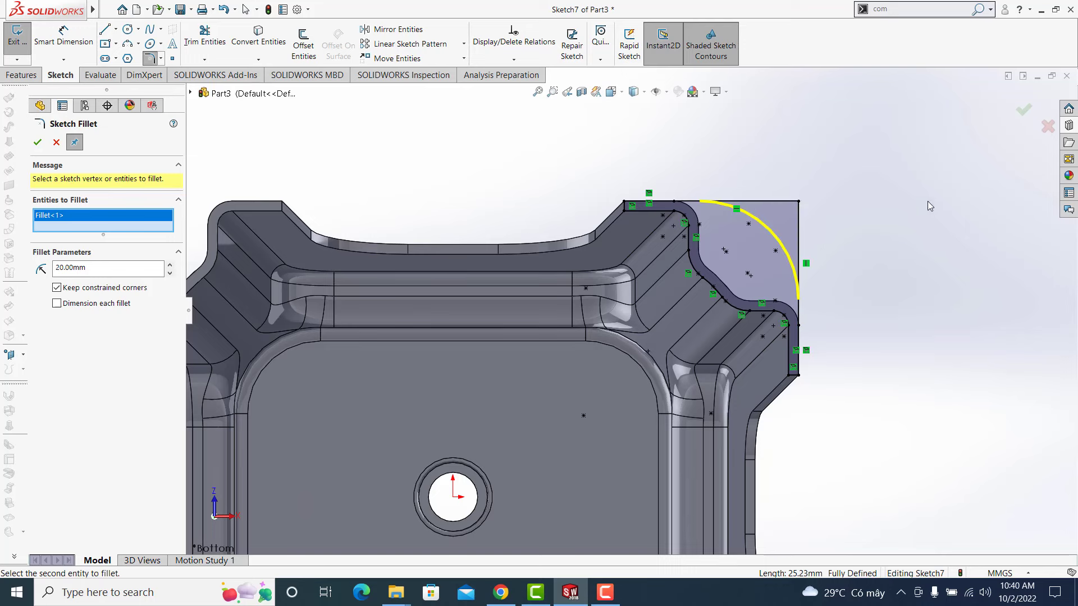
click(1024, 112)
click(1027, 115)
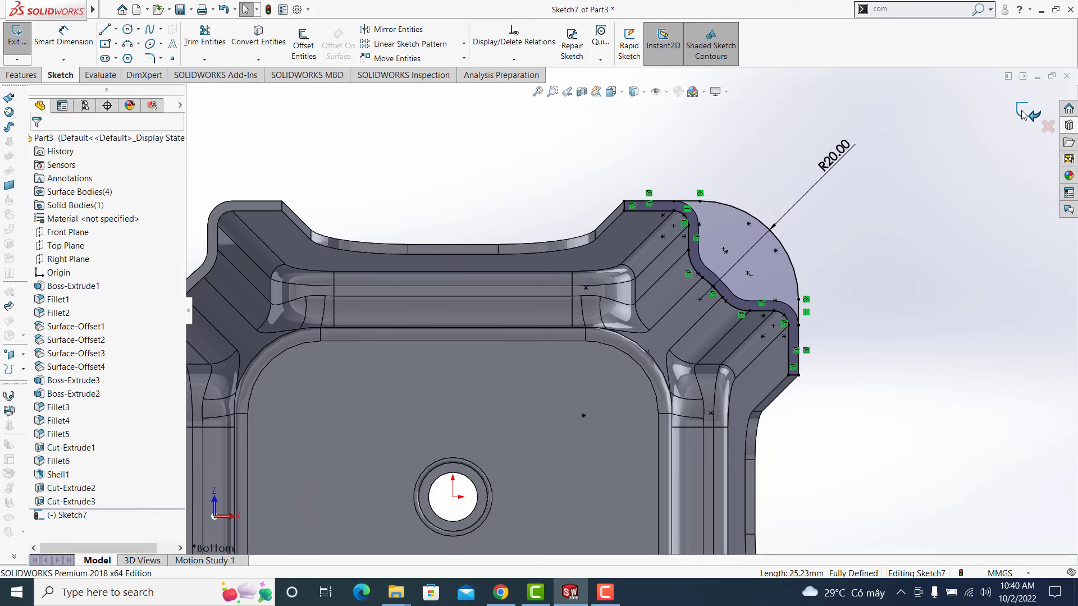
- Extrude Sketch7 2 mm as Boss-Extrude4, forming a rounded foot pad on one leg
click(23, 45)
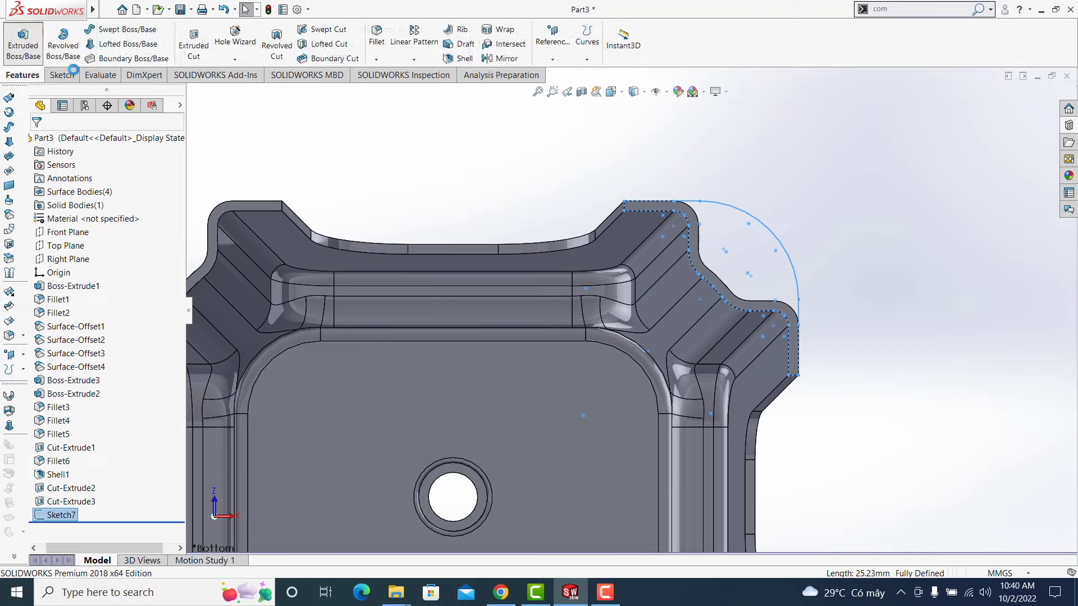
mouse_move(569, 186)
middle_down()
mouse_move(612, 348)
mouse_move(600, 337)
middle_up()
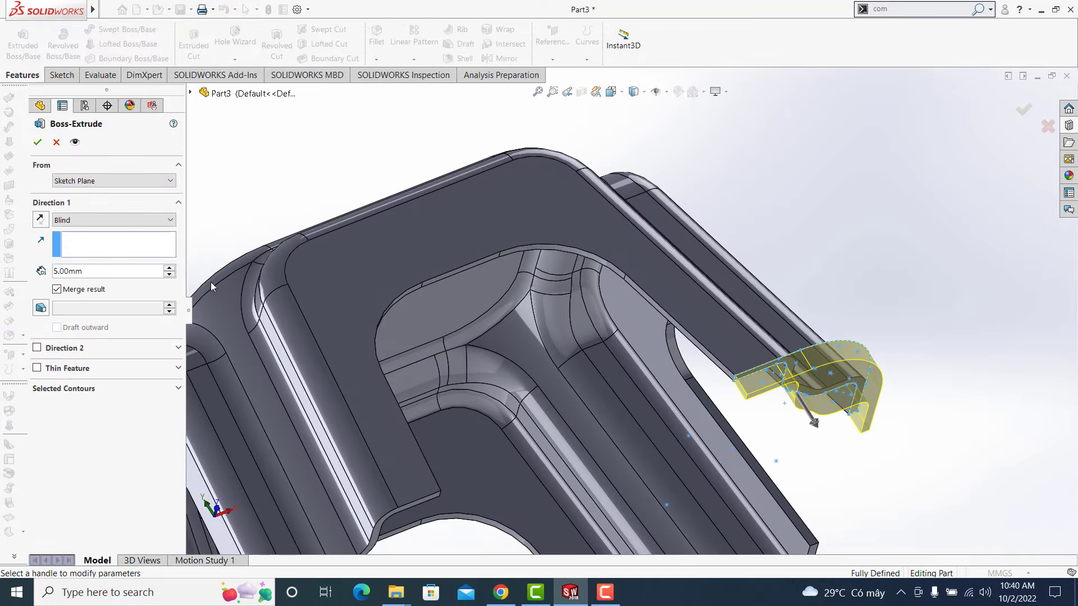
text(2)
key(Return)
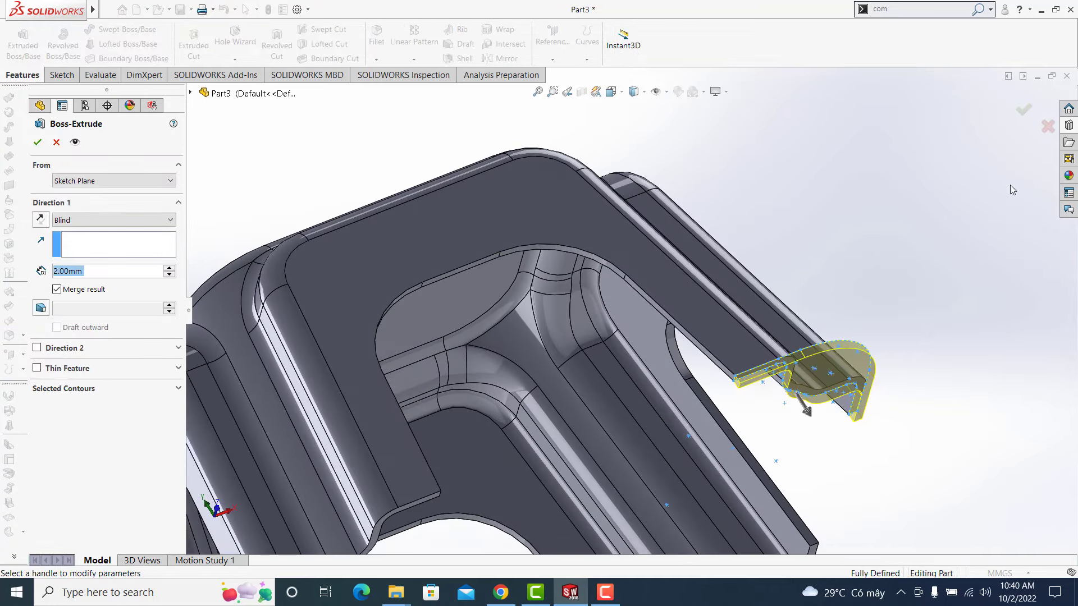
click(1023, 109)
mouse_move(894, 218)
middle_down()
mouse_move(761, 269)
mouse_move(747, 366)
mouse_move(732, 355)
middle_up()
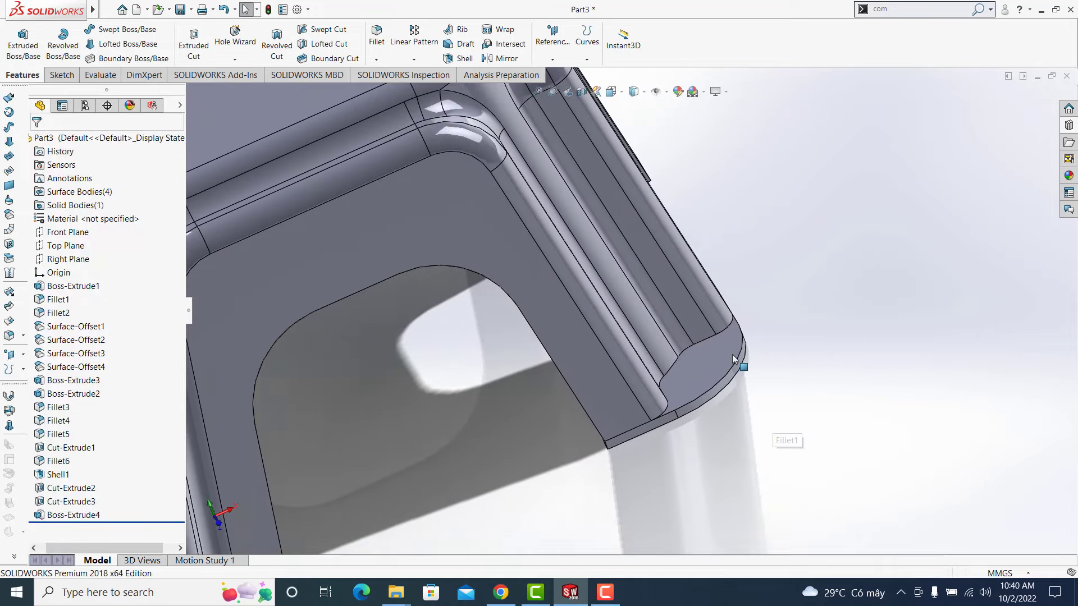
key(f)
click(73, 515)
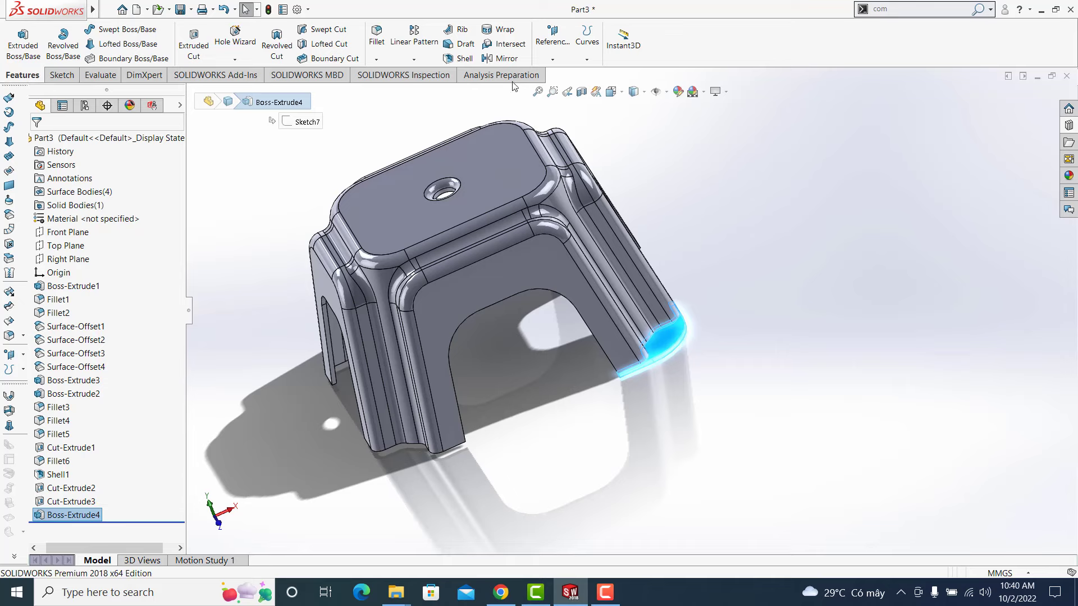
- Mirror the Boss-Extrude4 foot pad about the Right Plane as Mirror1
click(413, 61)
click(418, 96)
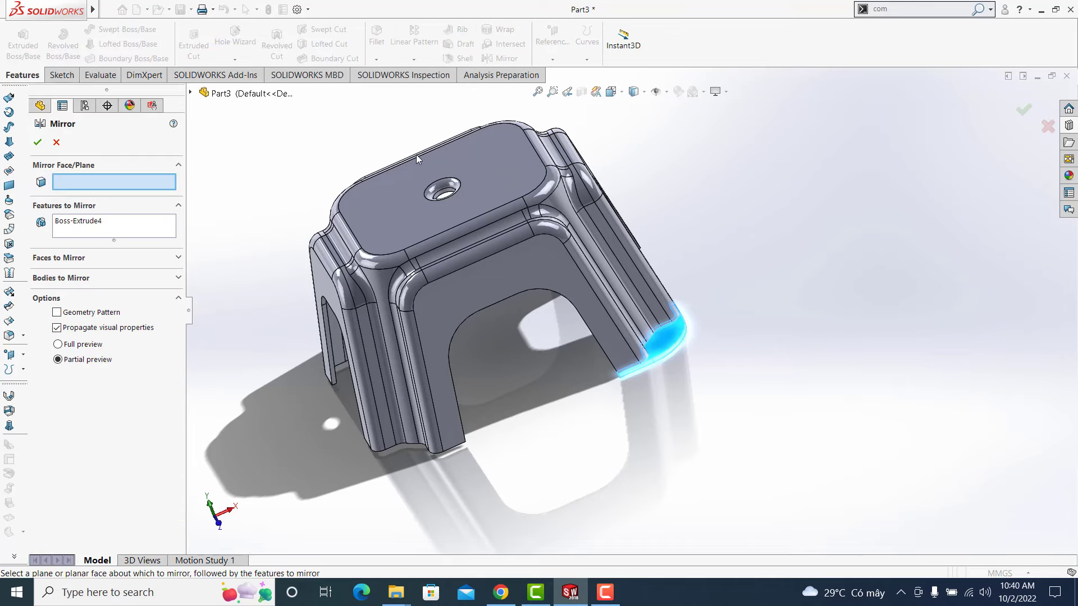
click(191, 93)
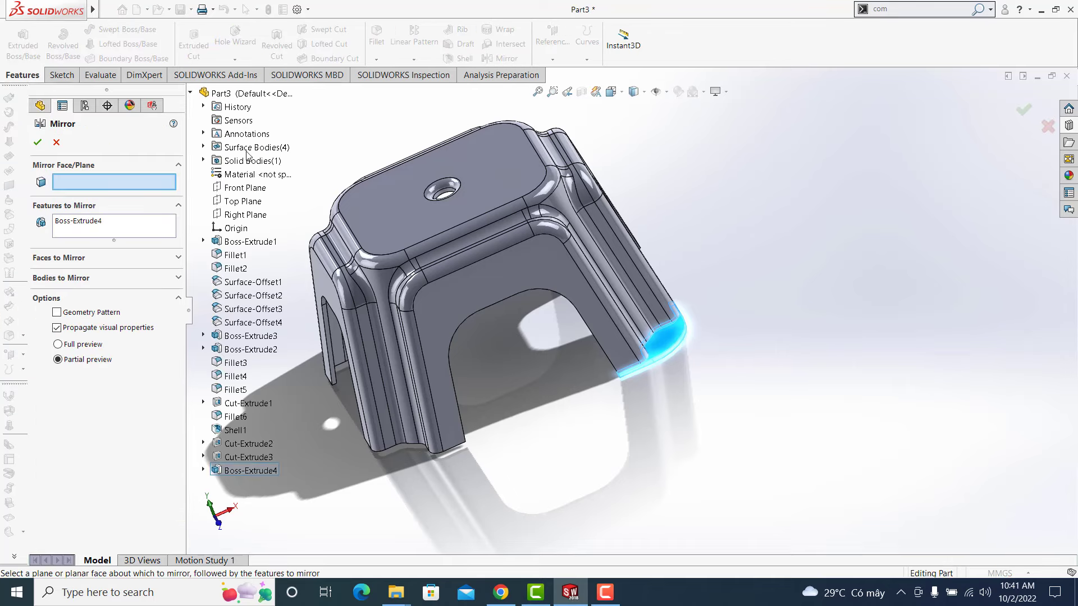
click(256, 213)
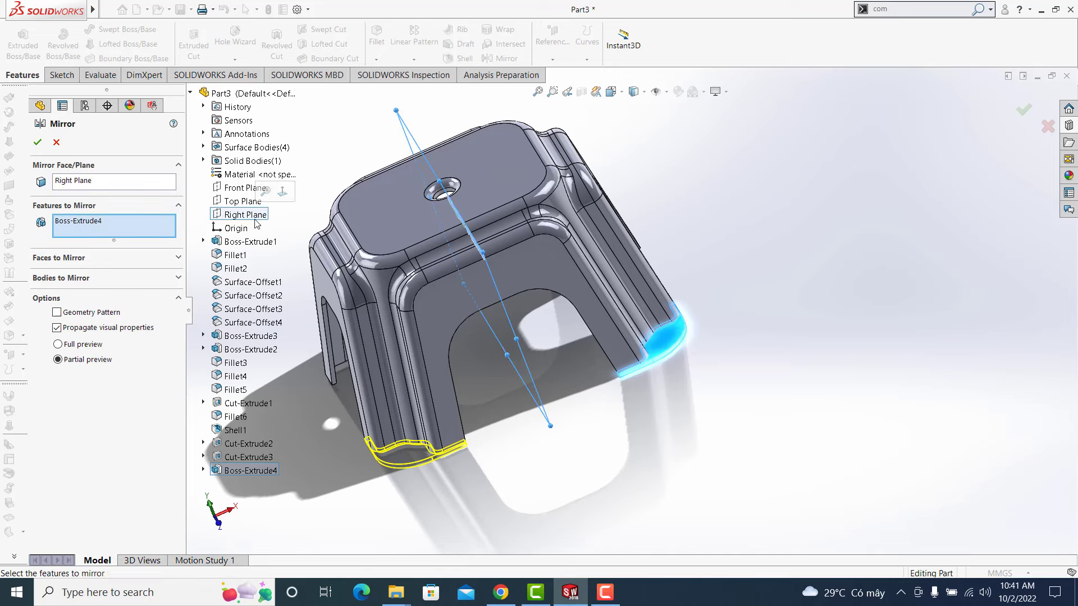
click(37, 143)
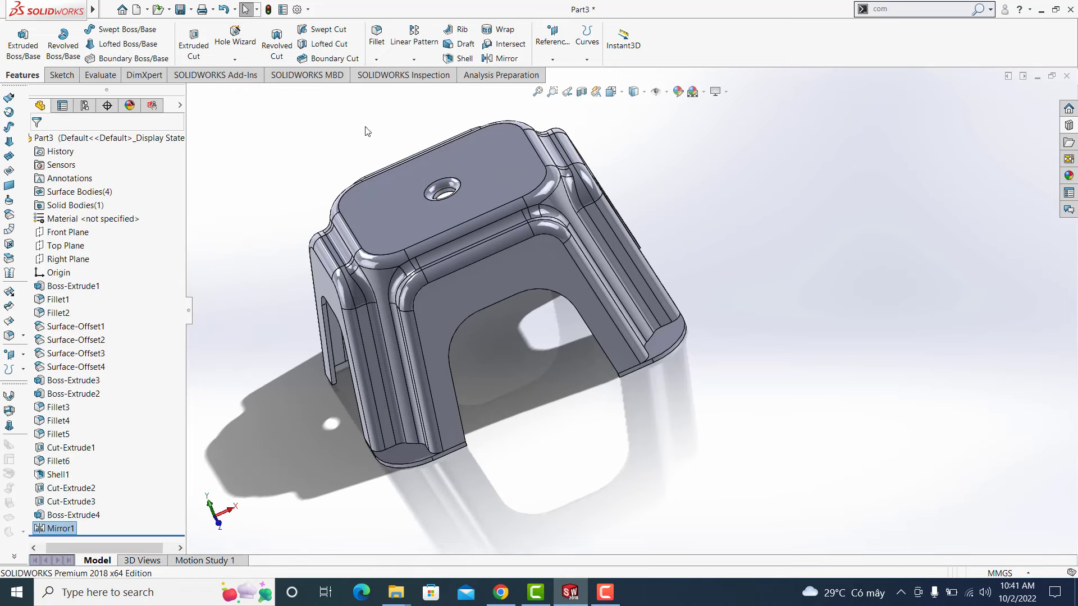
- Mirror the Mirror1 feature about the Front Plane so all four legs have pads
click(413, 59)
click(412, 99)
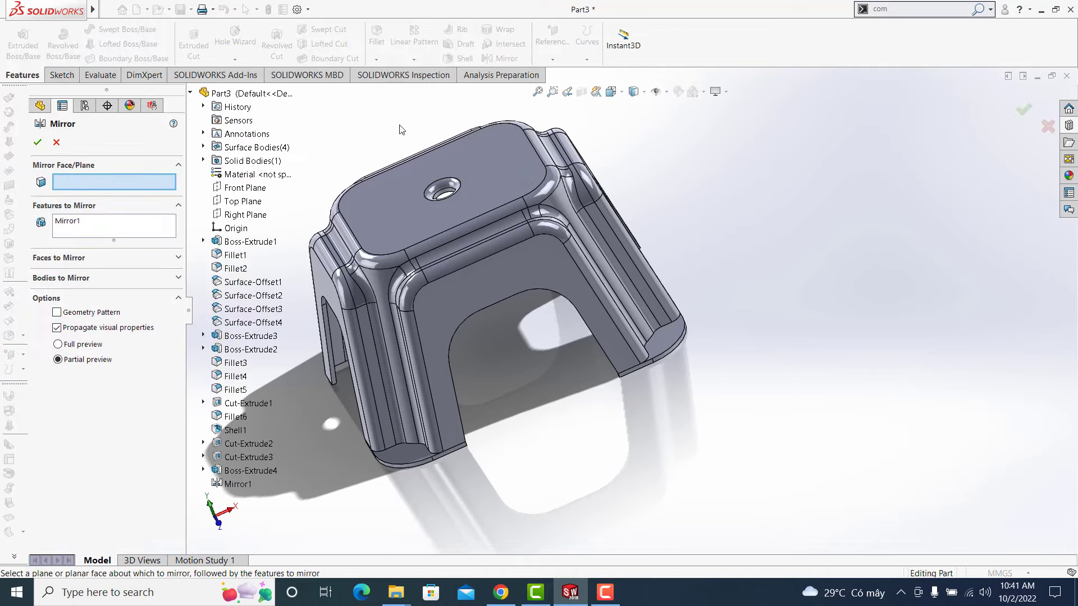
click(264, 189)
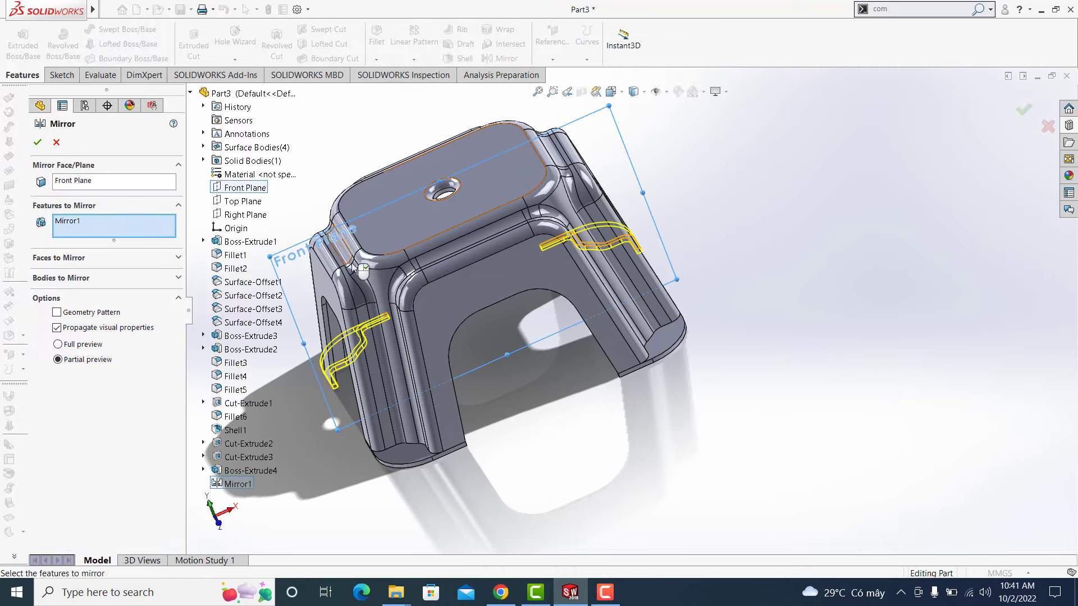
click(1027, 117)
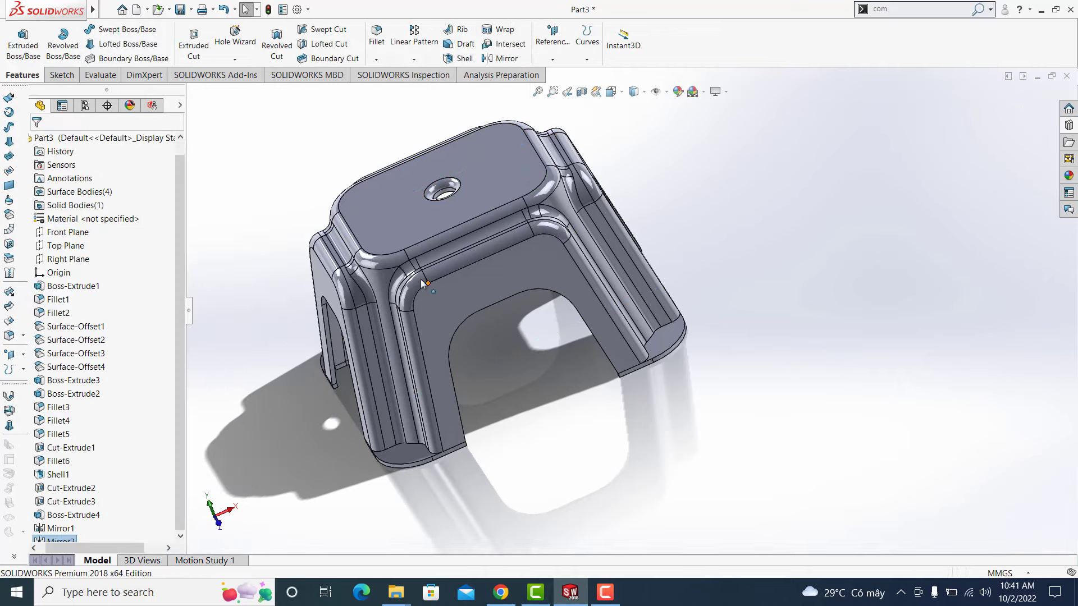
mouse_move(915, 224)
middle_down()
mouse_move(442, 362)
mouse_move(539, 236)
mouse_move(585, 261)
middle_up()
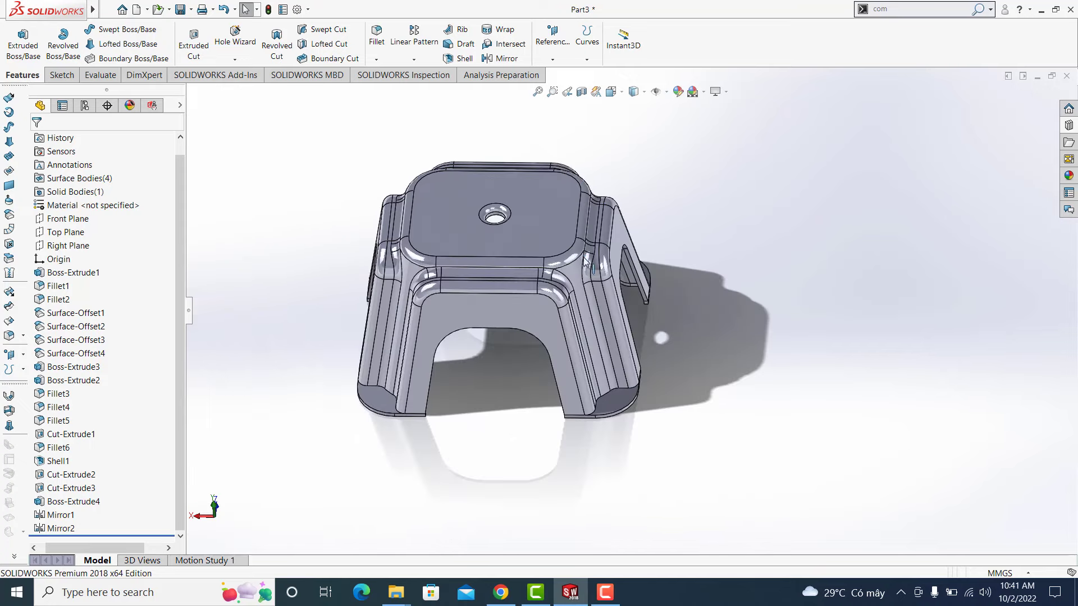
- Add a 2 mm Fillet7 on the four edges where the foot pads meet the legs
click(67, 75)
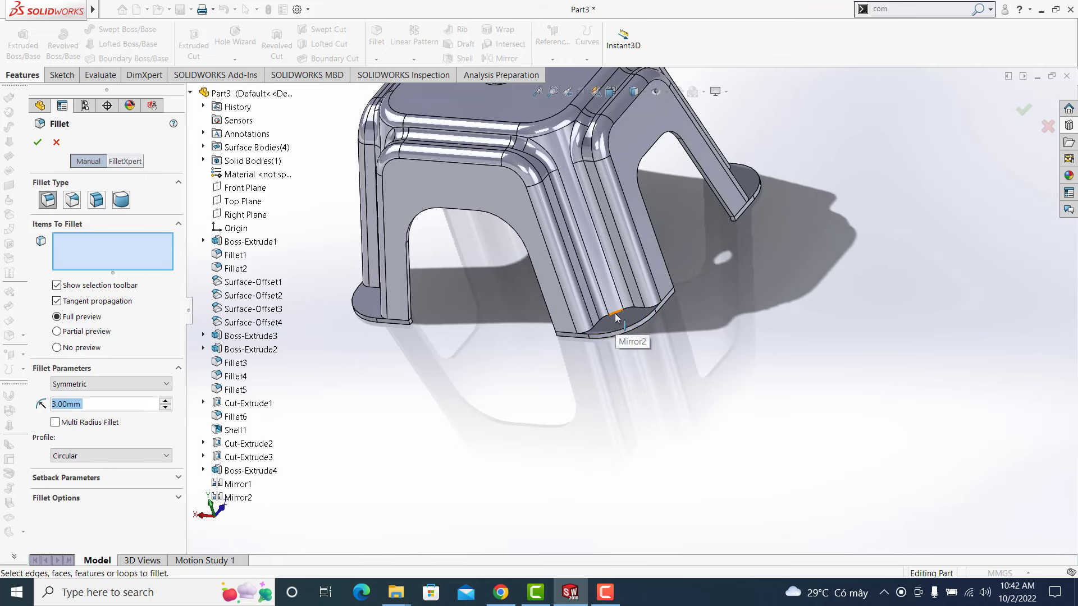
click(615, 314)
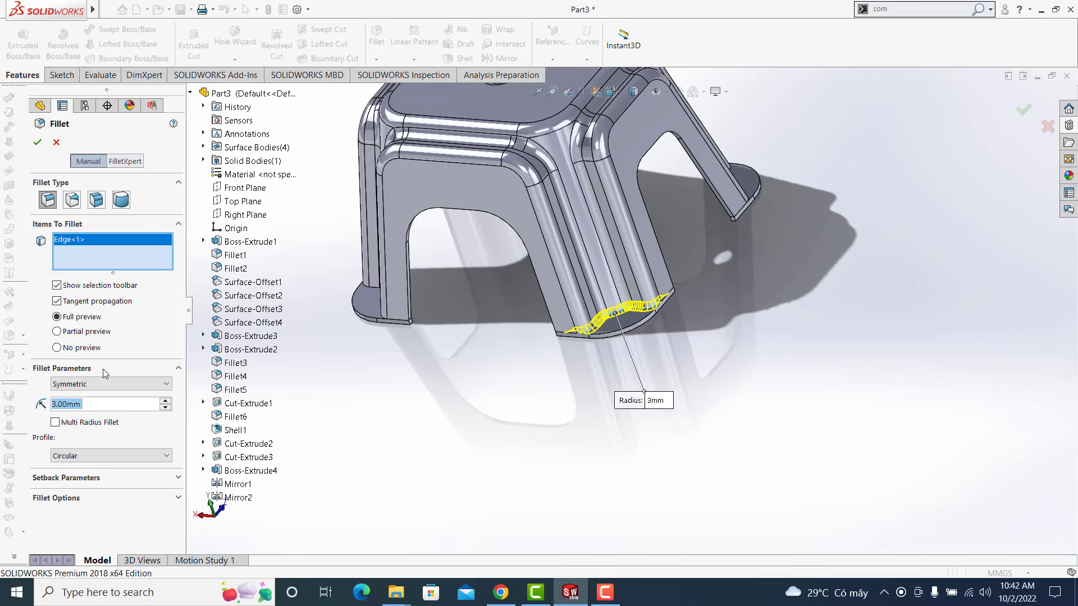
text(2)
key(Return)
mouse_move(346, 350)
middle_down()
mouse_move(393, 320)
mouse_move(387, 309)
middle_up()
click(387, 299)
mouse_move(517, 378)
middle_down()
mouse_move(402, 411)
mouse_move(958, 188)
middle_up()
click(858, 167)
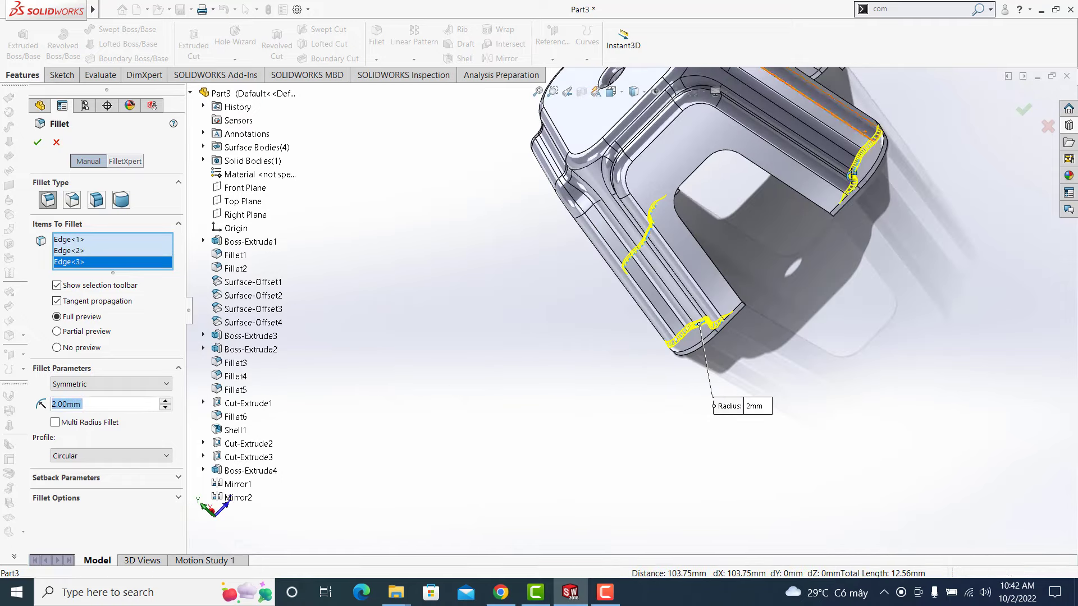
mouse_move(858, 167)
middle_down()
mouse_move(820, 423)
mouse_move(598, 140)
middle_up()
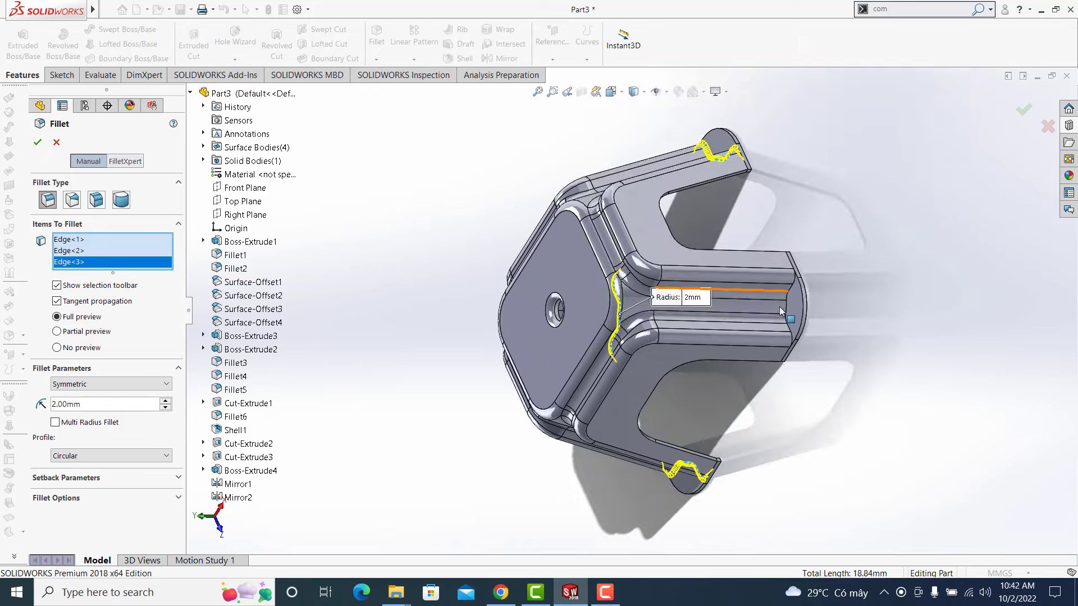
click(786, 313)
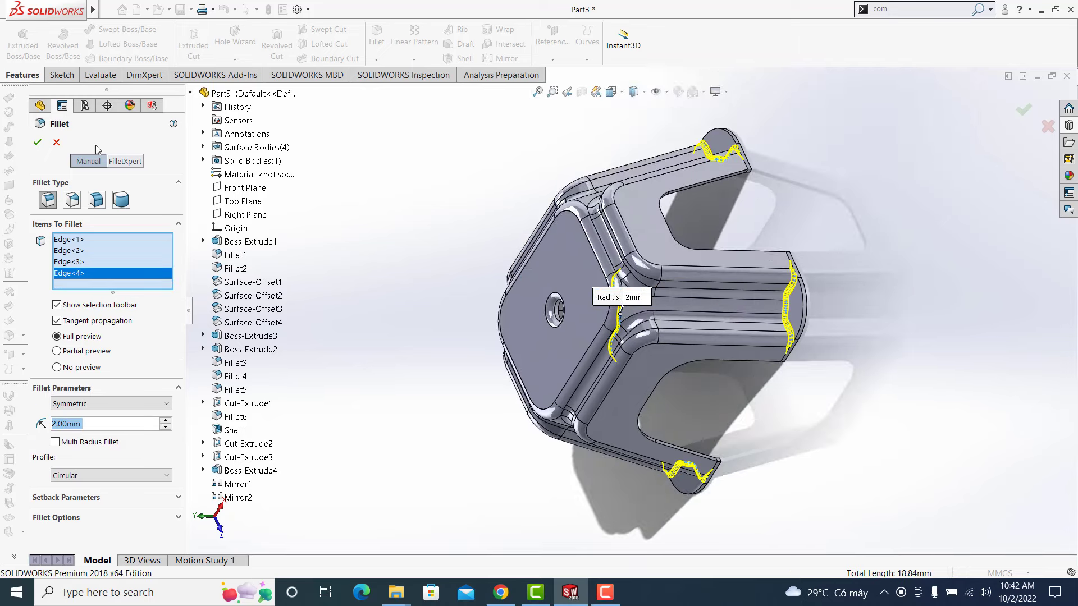
click(38, 142)
mouse_move(692, 371)
middle_down()
mouse_move(759, 187)
mouse_move(621, 281)
middle_up()
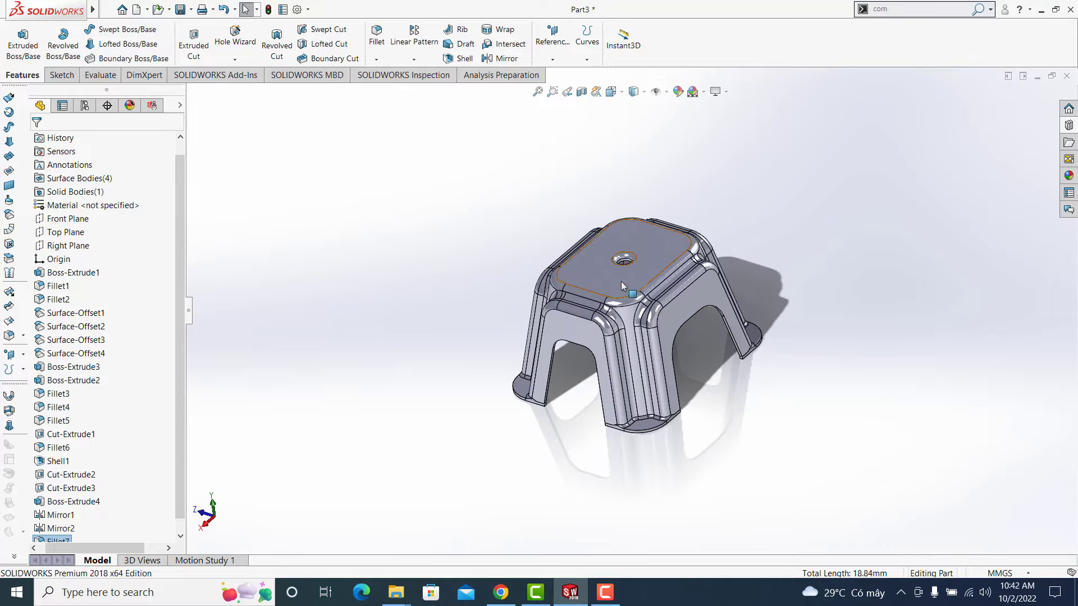
scroll(620, 282, down, 3)
mouse_move(629, 407)
middle_down()
mouse_move(550, 541)
mouse_move(710, 526)
mouse_move(916, 347)
middle_up()
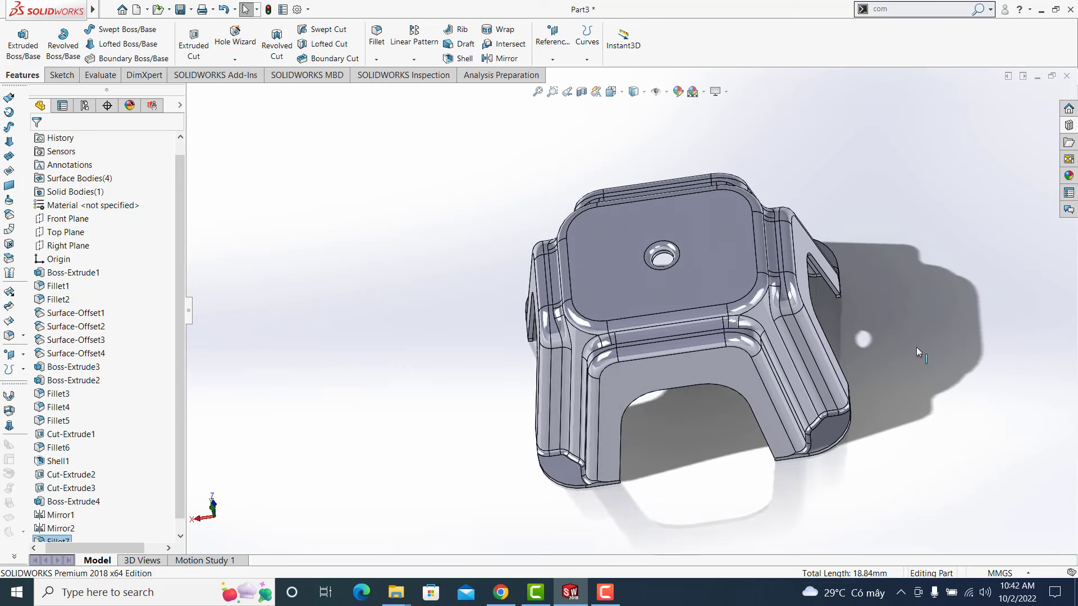